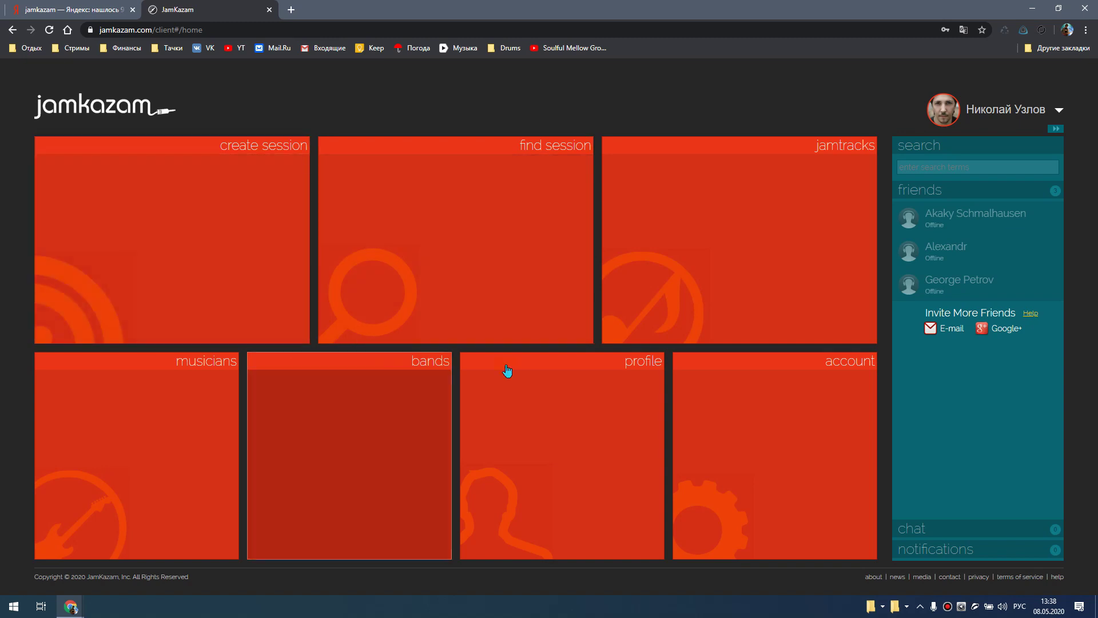
# - Download the JamKazam 1.0.3712 Windows installer and save it to Downloads
pyautogui.click(1063, 113)
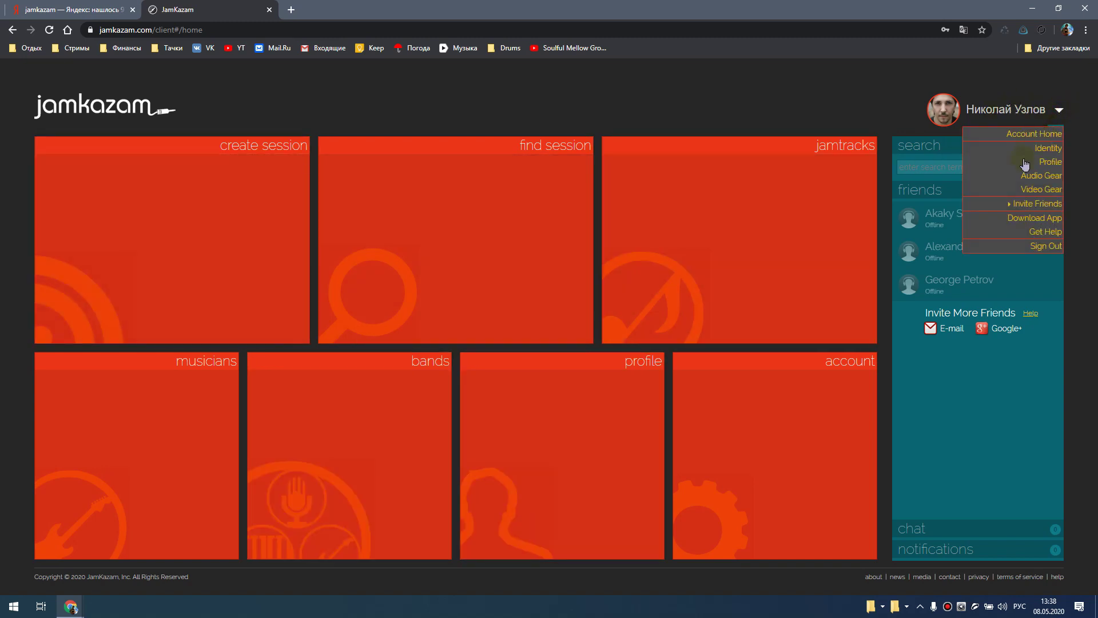
pyautogui.click(1040, 220)
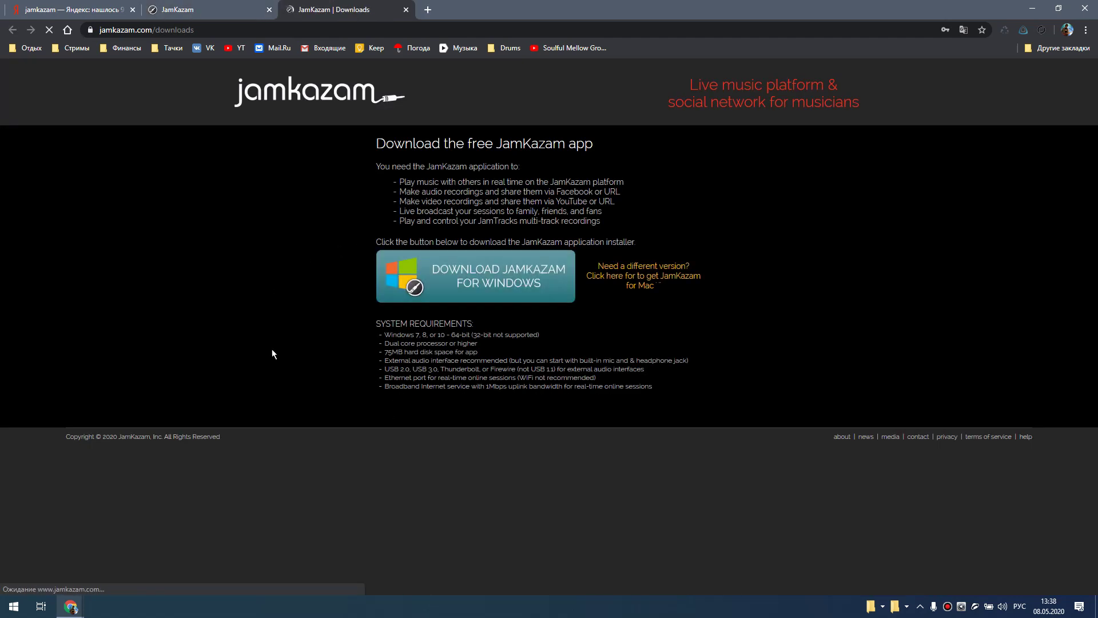
pyautogui.click(486, 287)
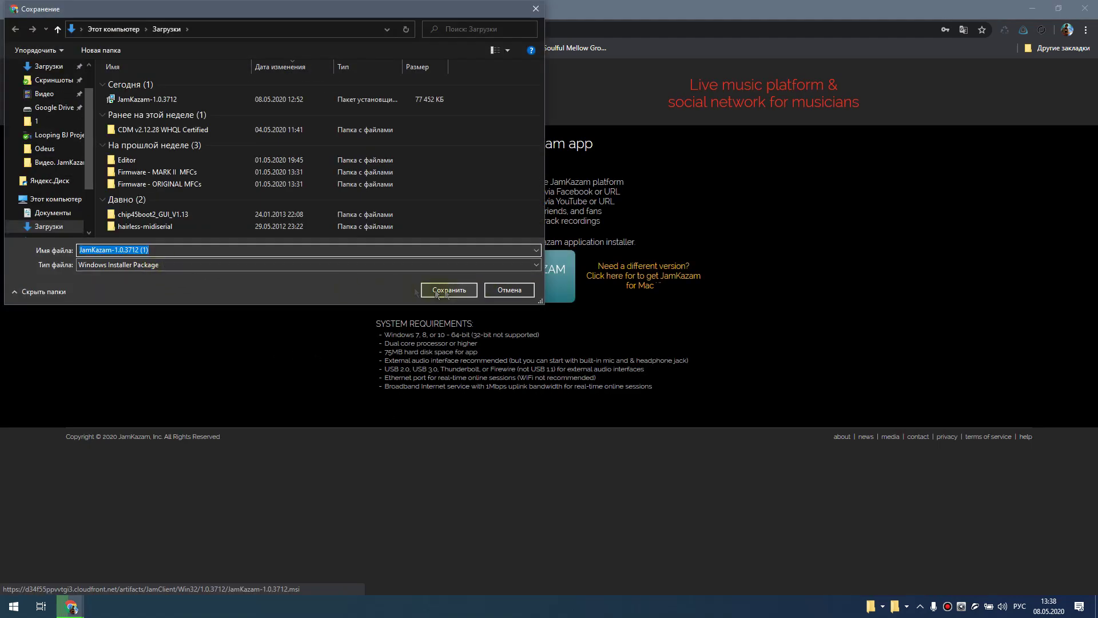
pyautogui.click(446, 290)
# - Run the downloaded installer's Setup Wizard to completion with the launch option checked
pyautogui.click(80, 582)
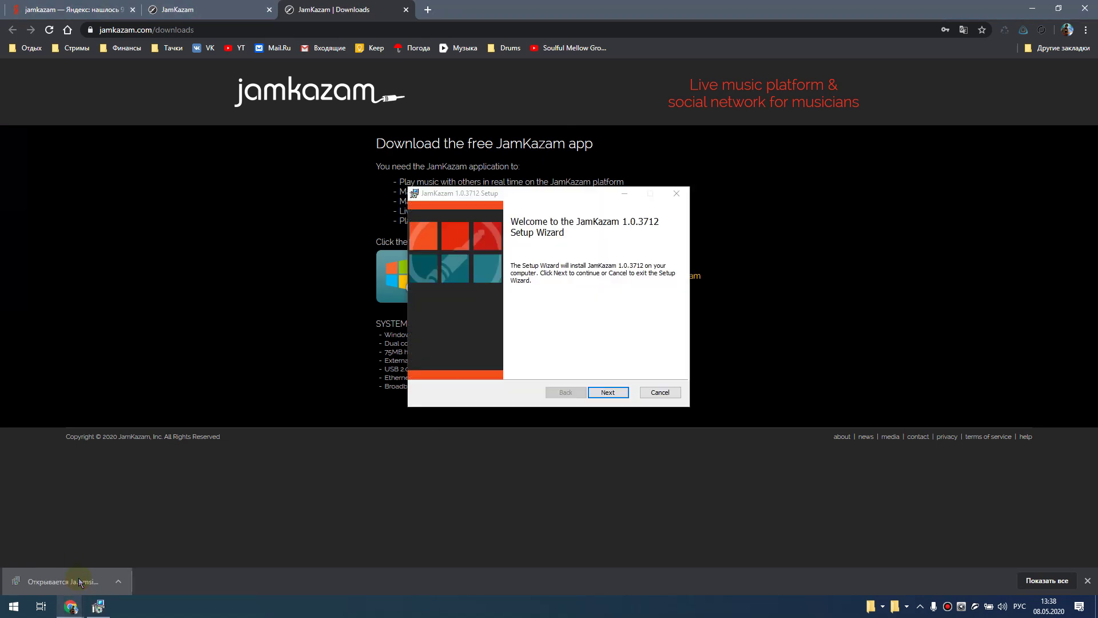
pyautogui.click(658, 392)
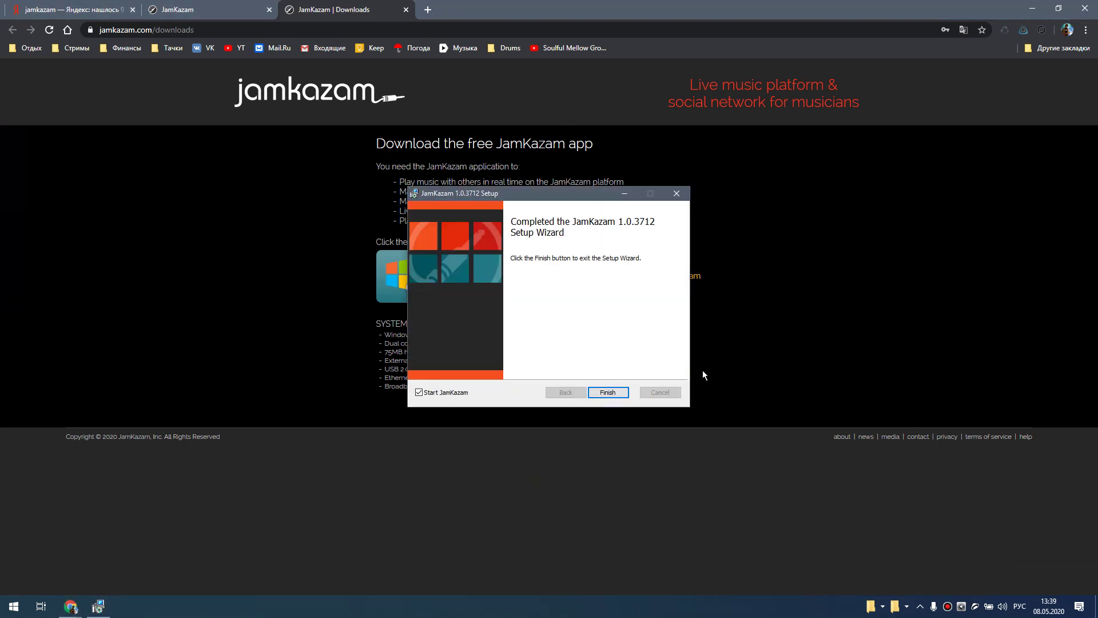
pyautogui.click(615, 392)
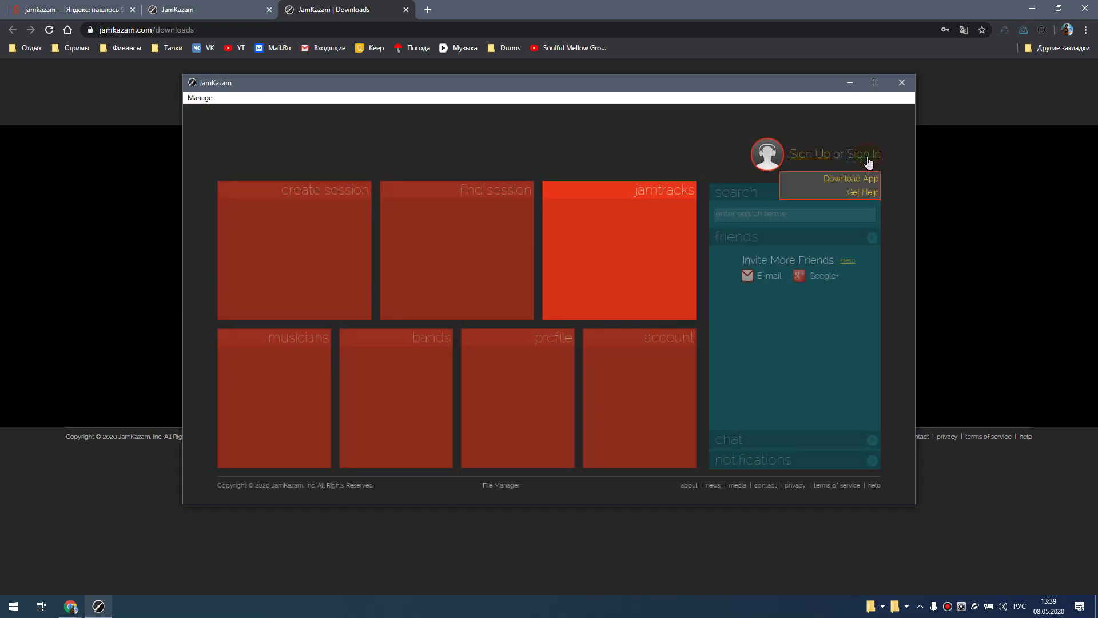
# - Sign in to the desktop app with the account e-mail and password, then open the account menu
pyautogui.click(867, 156)
pyautogui.click(548, 280)
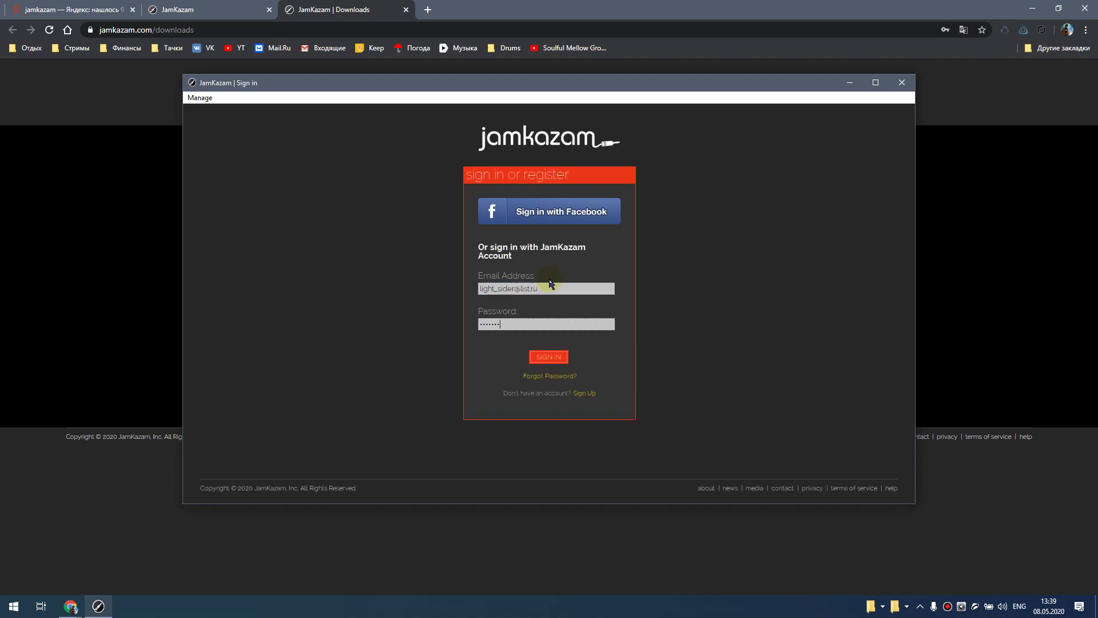
pyautogui.click(558, 359)
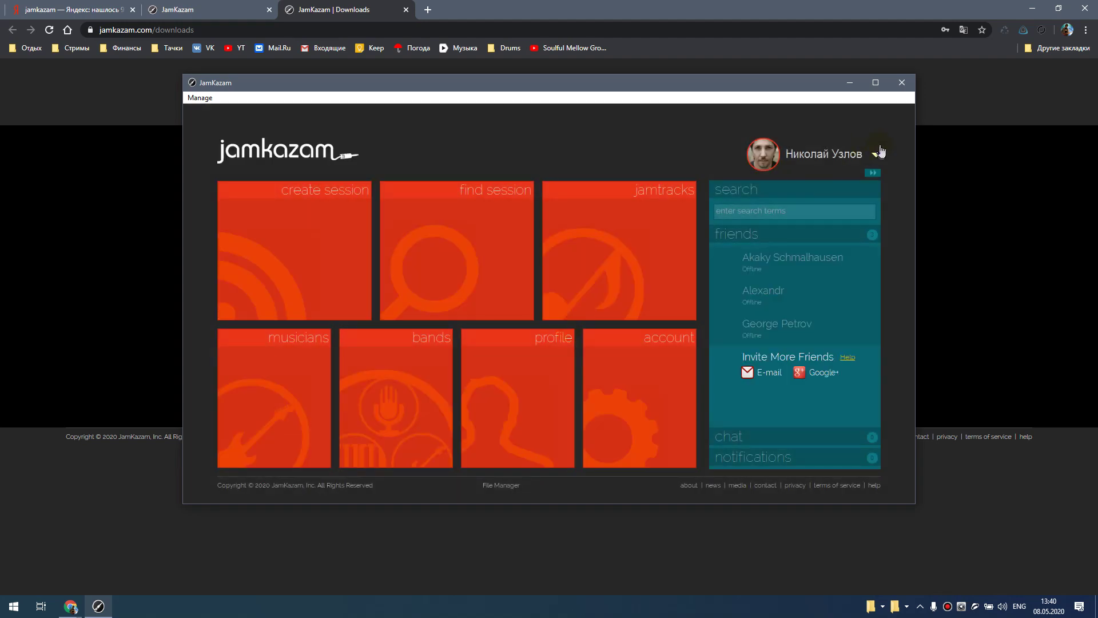
pyautogui.click(877, 154)
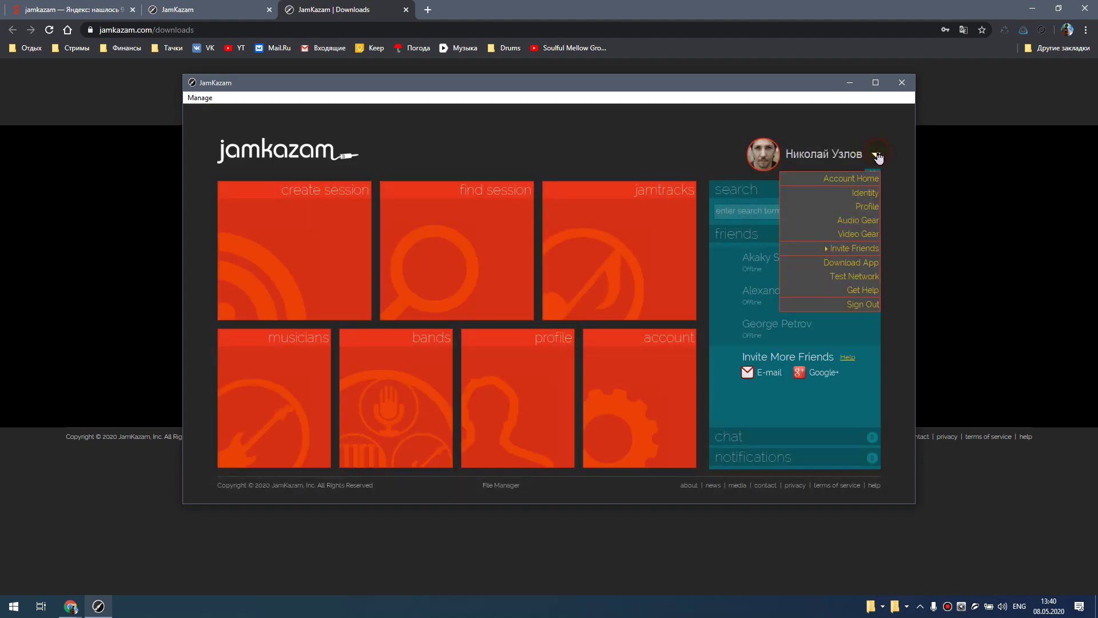
# - Add new audio gear, view the Understand Your Gear video, then advance to Select & Test Audio Gear
pyautogui.click(854, 223)
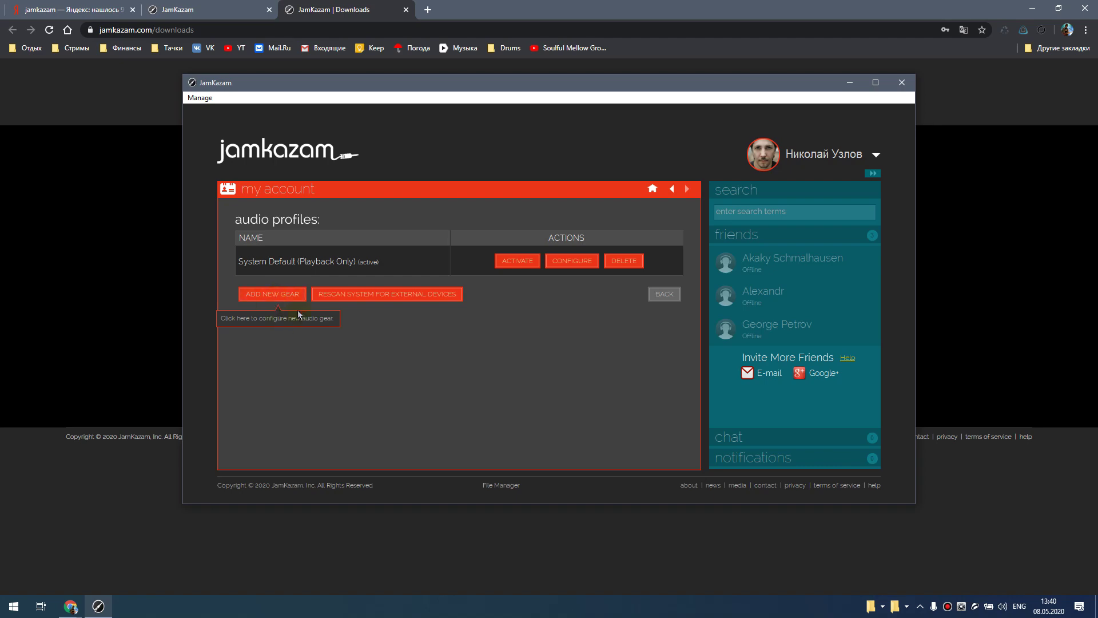
pyautogui.click(287, 297)
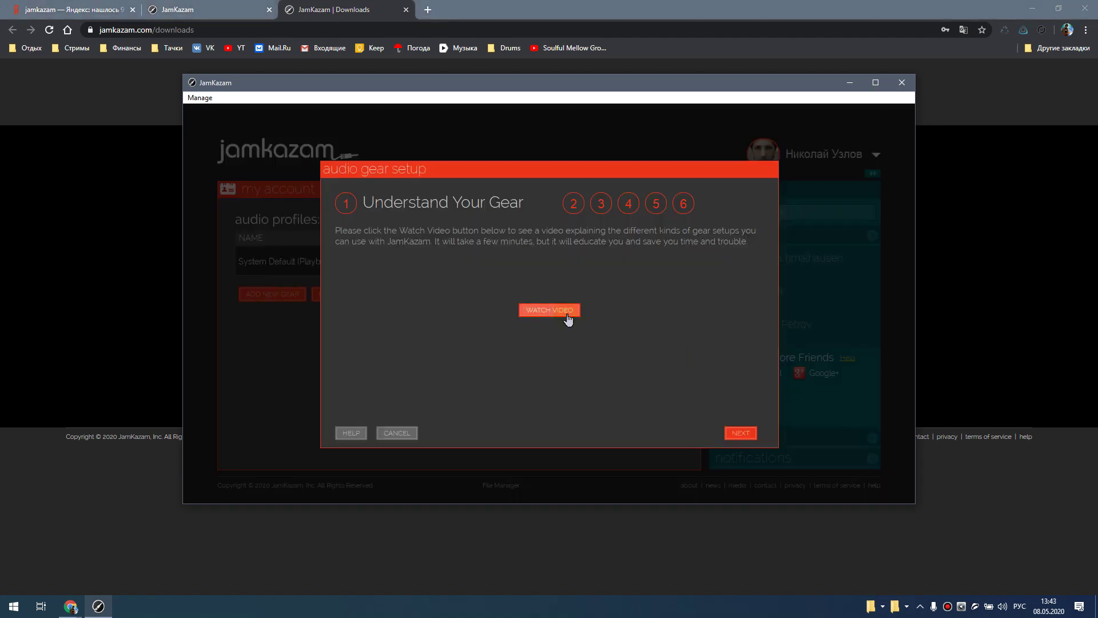
pyautogui.click(566, 314)
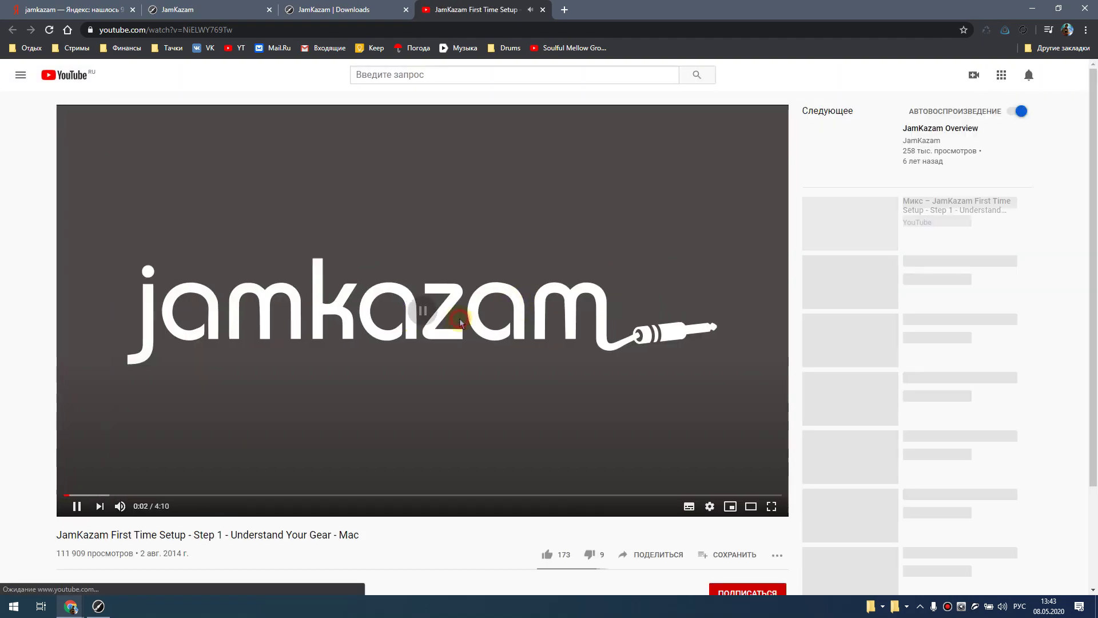
pyautogui.click(460, 318)
pyautogui.hotkey('alt', 'Tab')
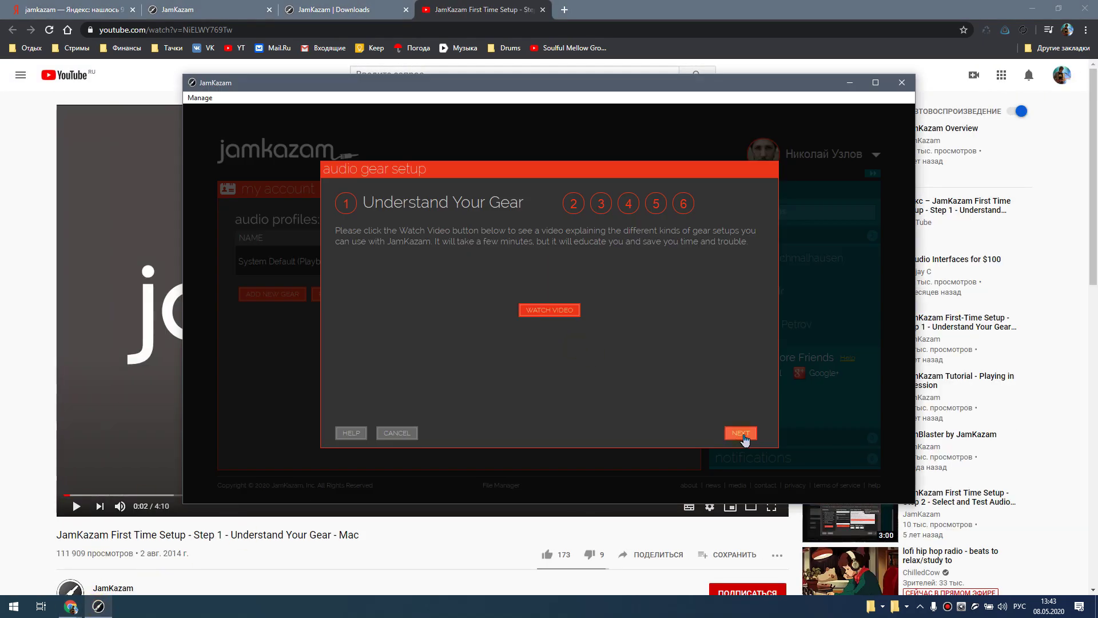
pyautogui.click(740, 434)
# - Choose Komplete Audio 6 - ASIO as input and disable Inputs 3 L, 4 R and both S/PDIF channels
pyautogui.click(488, 278)
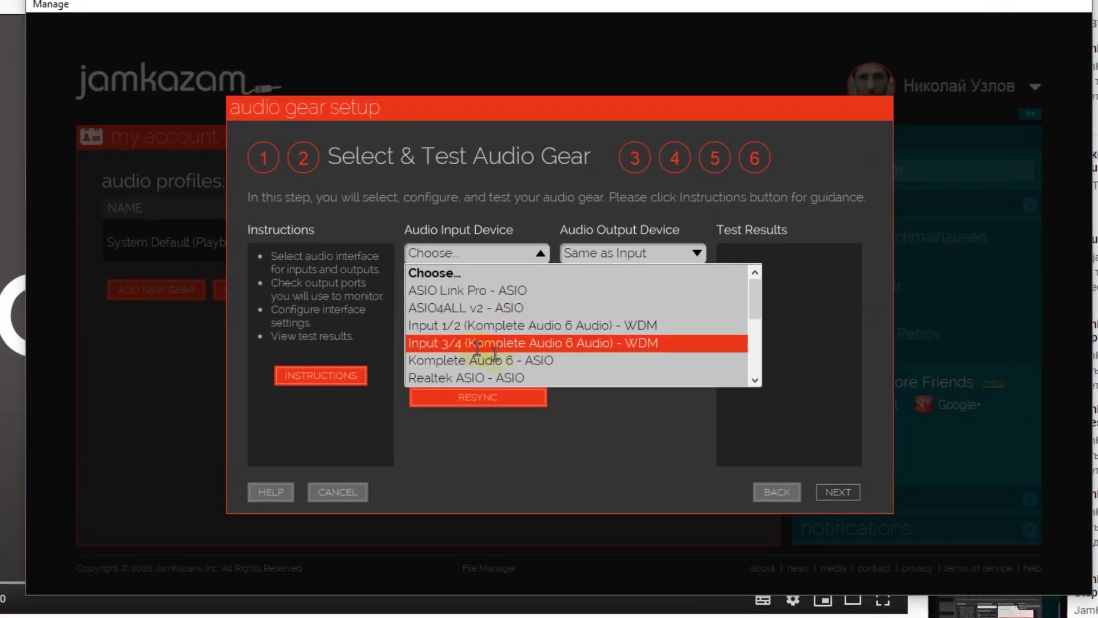
pyautogui.click(503, 348)
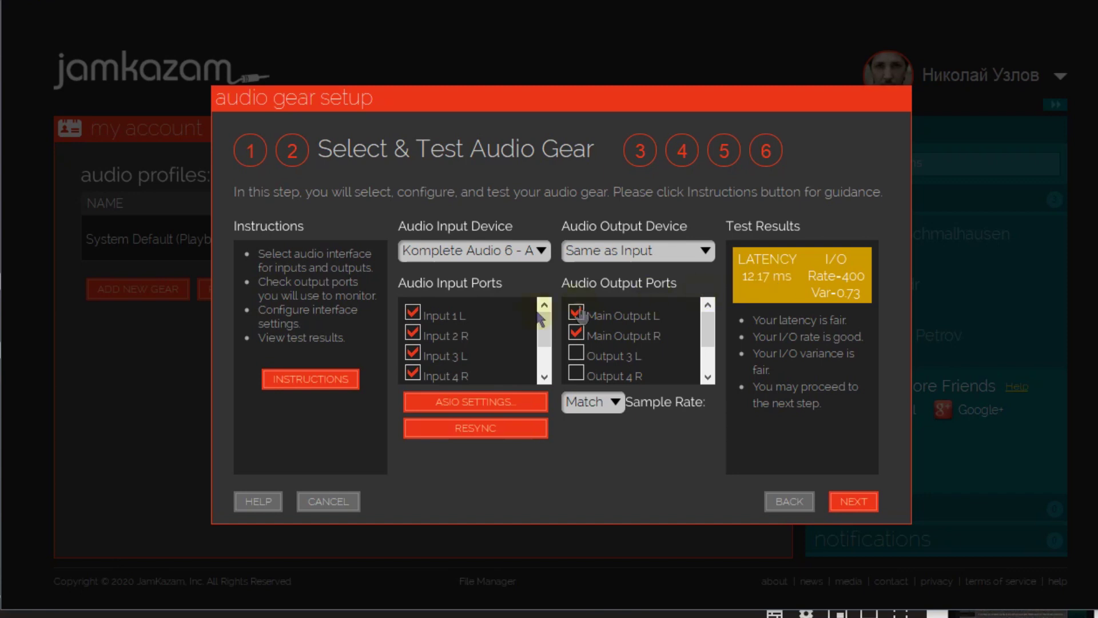
pyautogui.click(413, 352)
pyautogui.click(413, 372)
pyautogui.scroll(-1, 435, 345)
pyautogui.click(413, 346)
pyautogui.click(413, 366)
pyautogui.scroll(1, 458, 359)
# - Keep the output Same as Input, dismiss the two-output-port alert, and advance to Configure Tracks
pyautogui.click(709, 251)
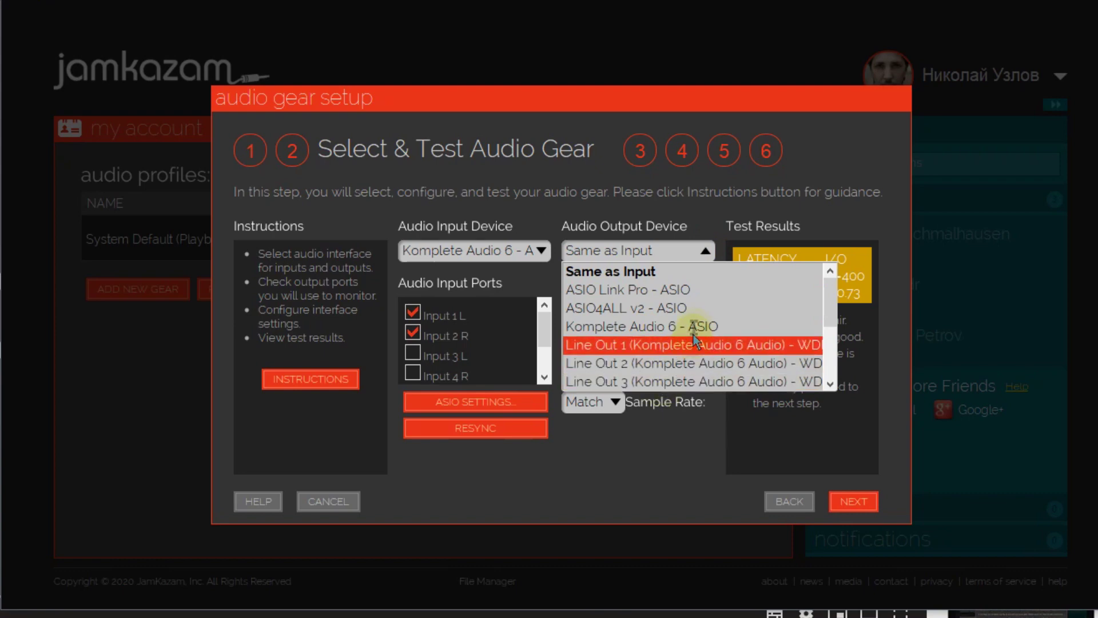
pyautogui.click(675, 278)
pyautogui.click(576, 355)
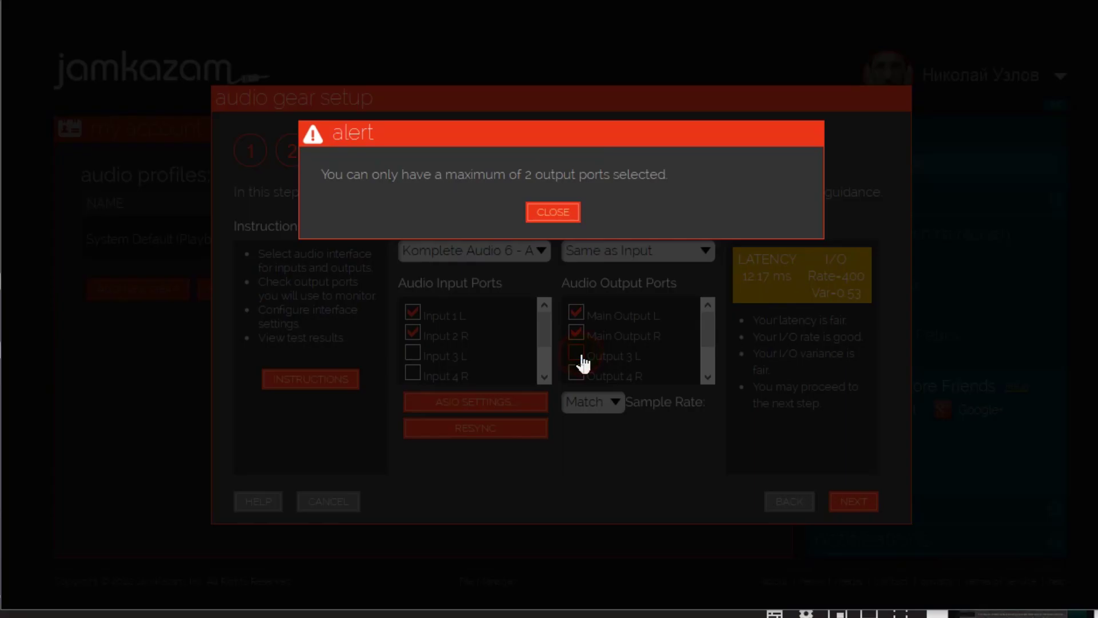
pyautogui.click(552, 213)
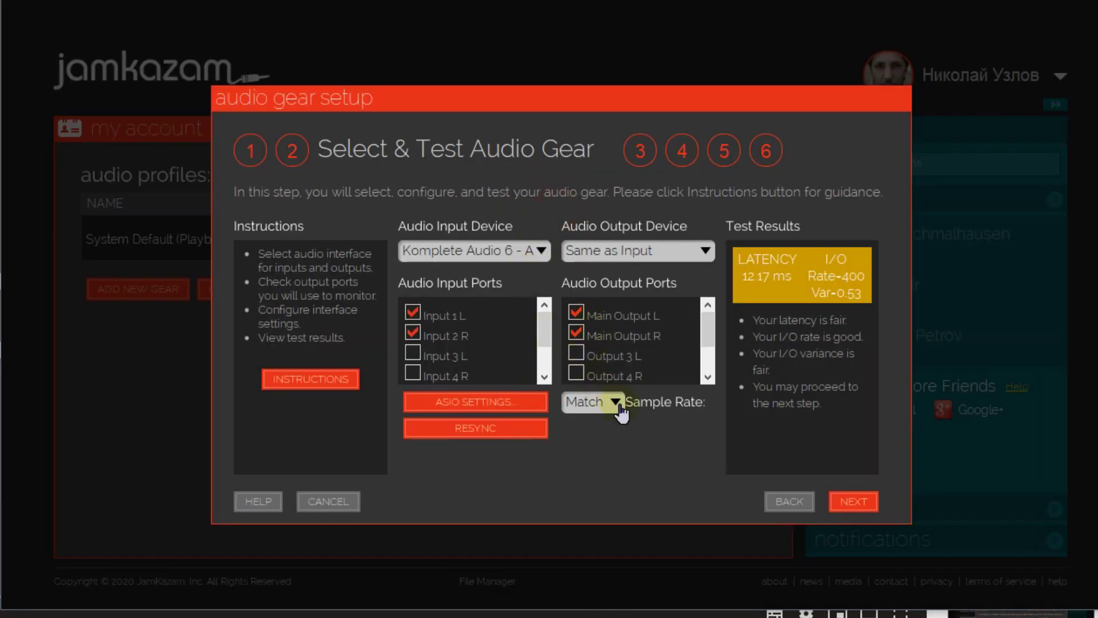
pyautogui.click(854, 502)
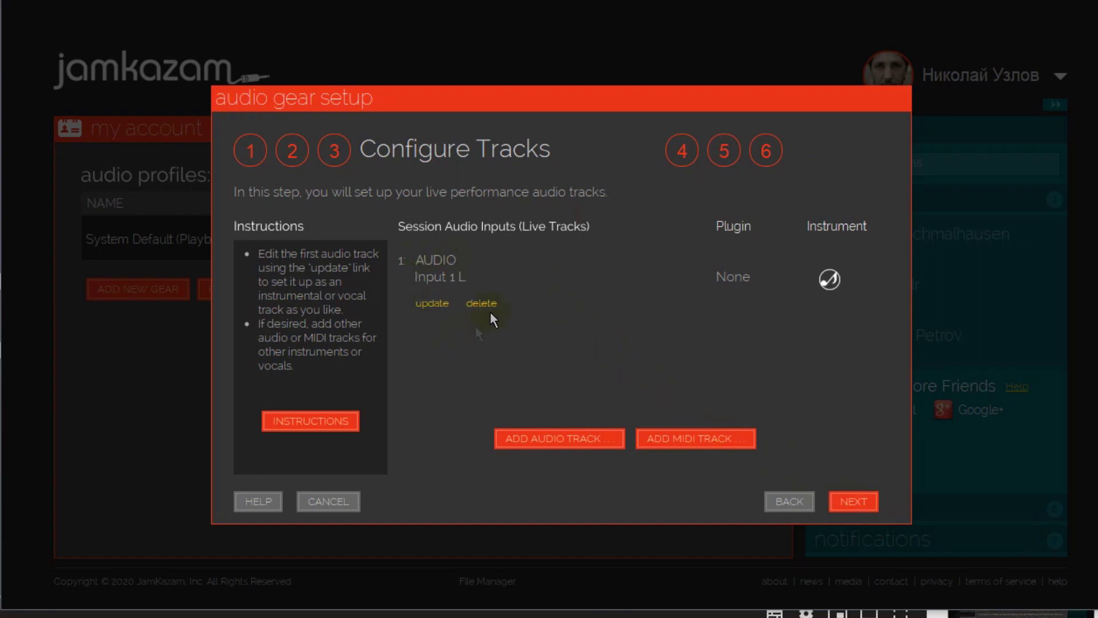
# - Review the Input 1 L track, then add a second audio track on Input 2 R
pyautogui.click(436, 305)
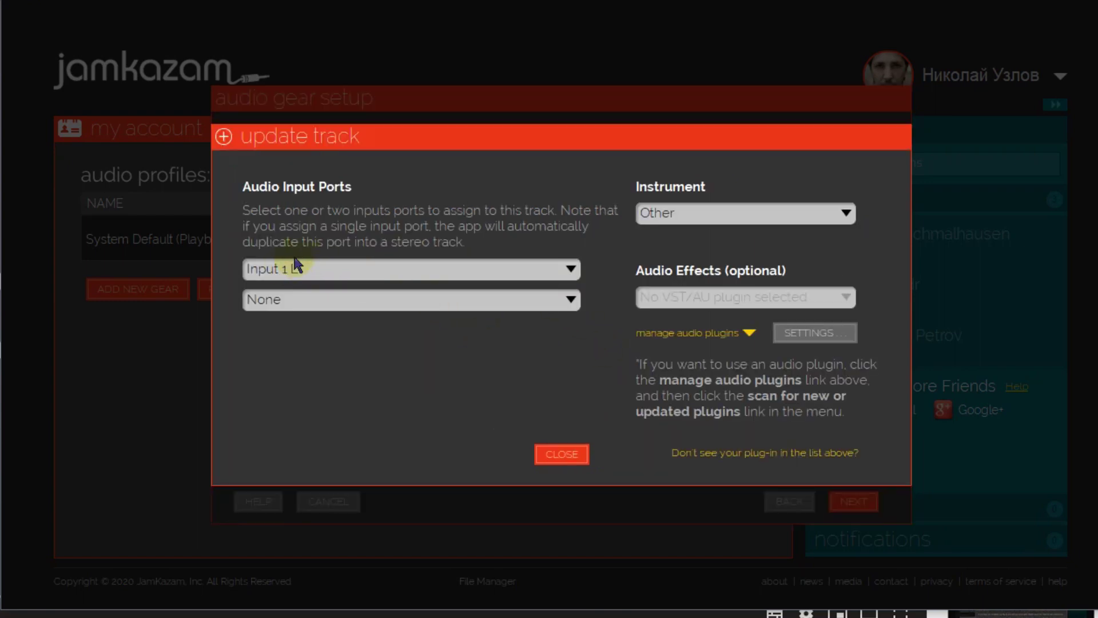
pyautogui.click(574, 456)
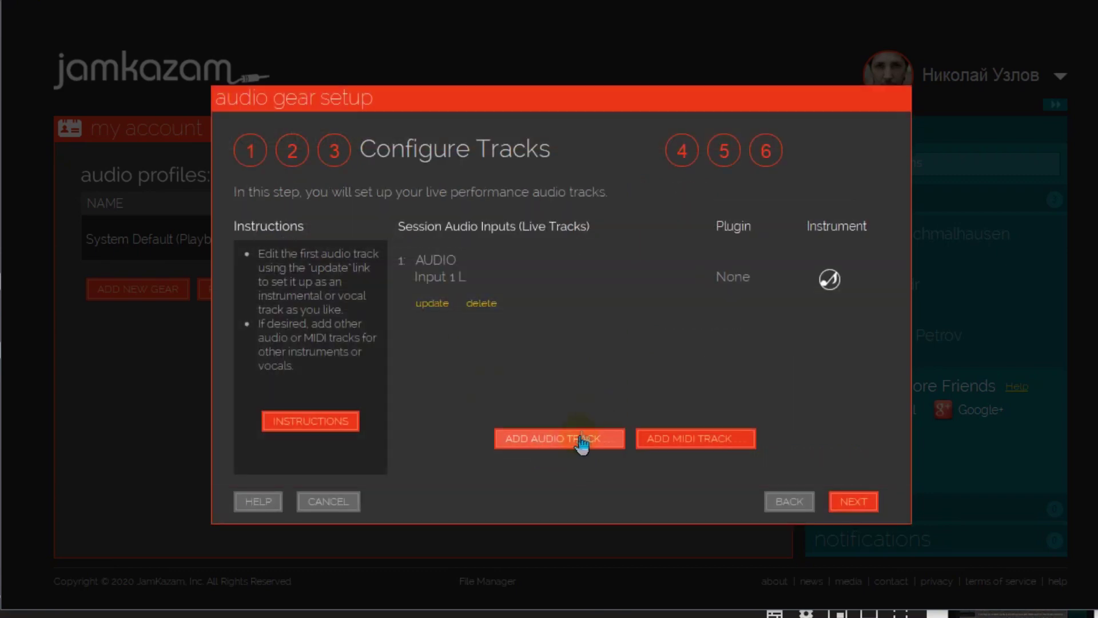
pyautogui.click(581, 442)
pyautogui.click(359, 306)
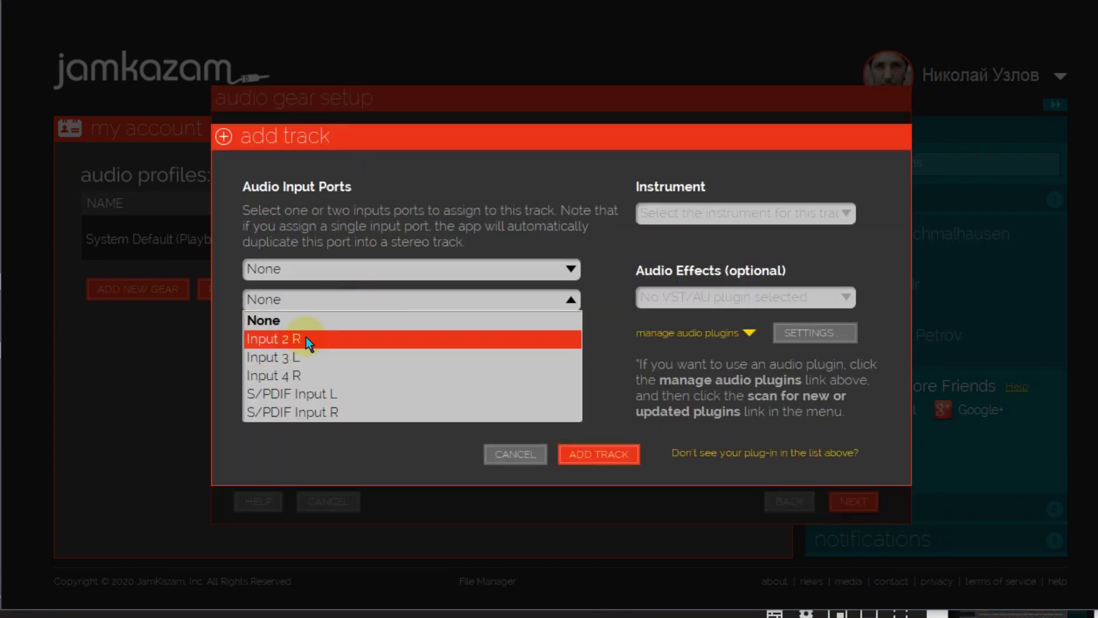
pyautogui.click(307, 338)
pyautogui.click(599, 456)
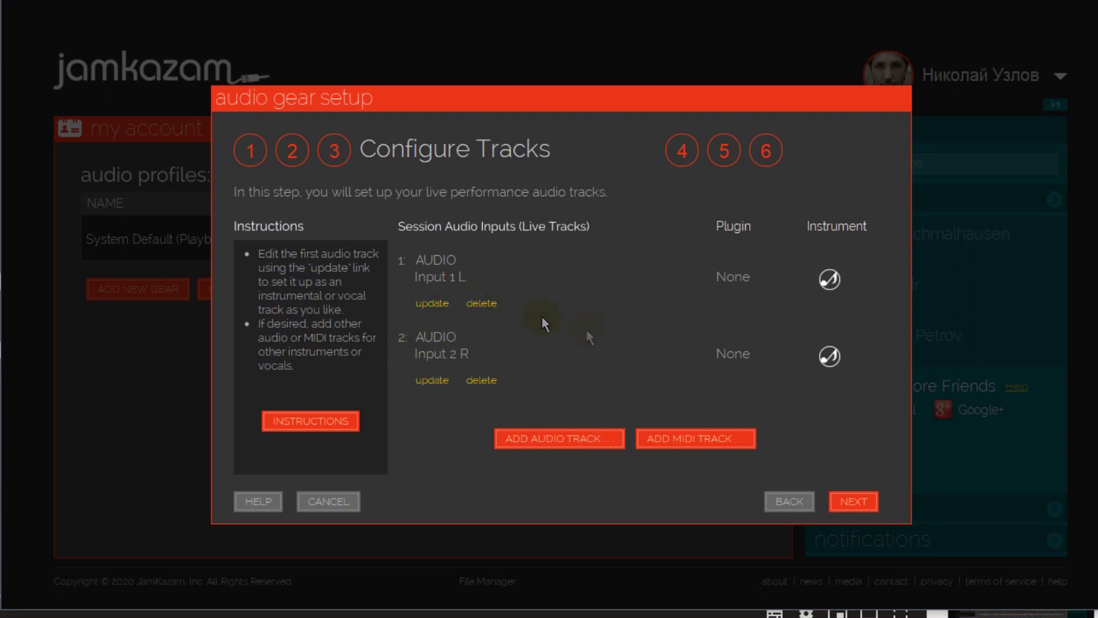
# - Pick an instrument for the Input 2 R track in its settings
pyautogui.click(430, 380)
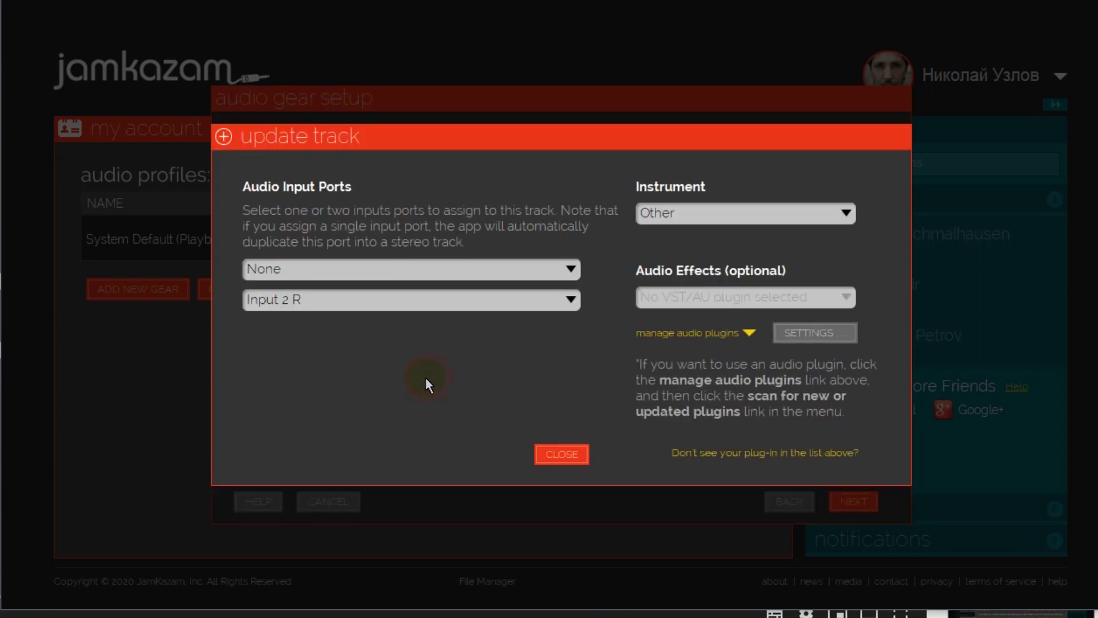
pyautogui.click(806, 214)
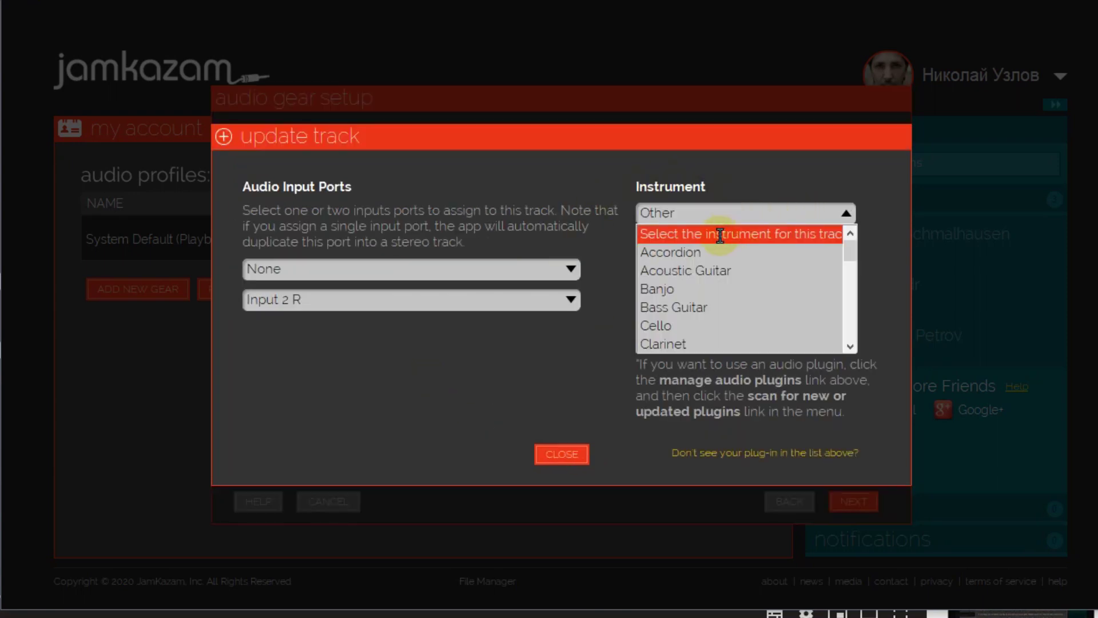
pyautogui.scroll(-1, 735, 269)
pyautogui.scroll(-2, 733, 264)
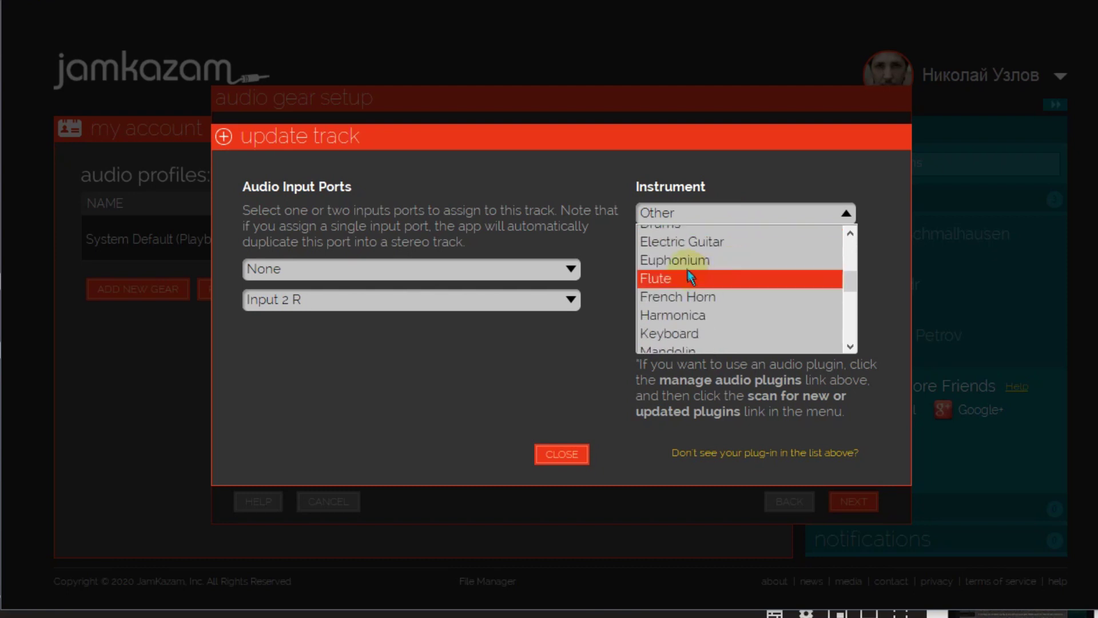
pyautogui.click(729, 242)
pyautogui.click(569, 457)
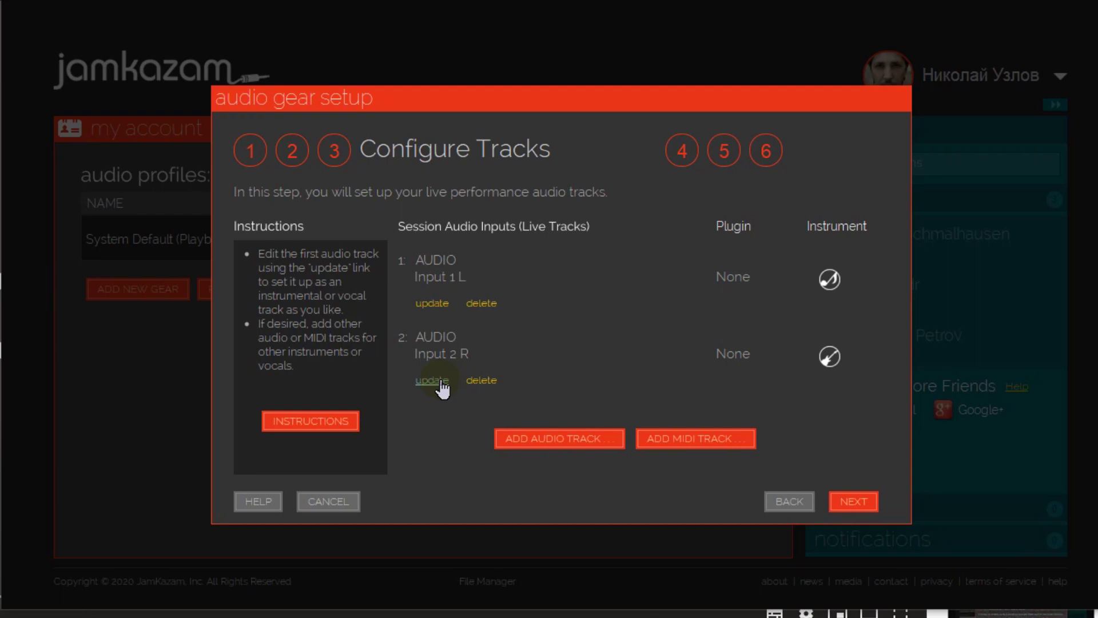
pyautogui.click(441, 382)
# - Set voice chat to use the music microphone instead of the Realtek microphone
pyautogui.click(869, 507)
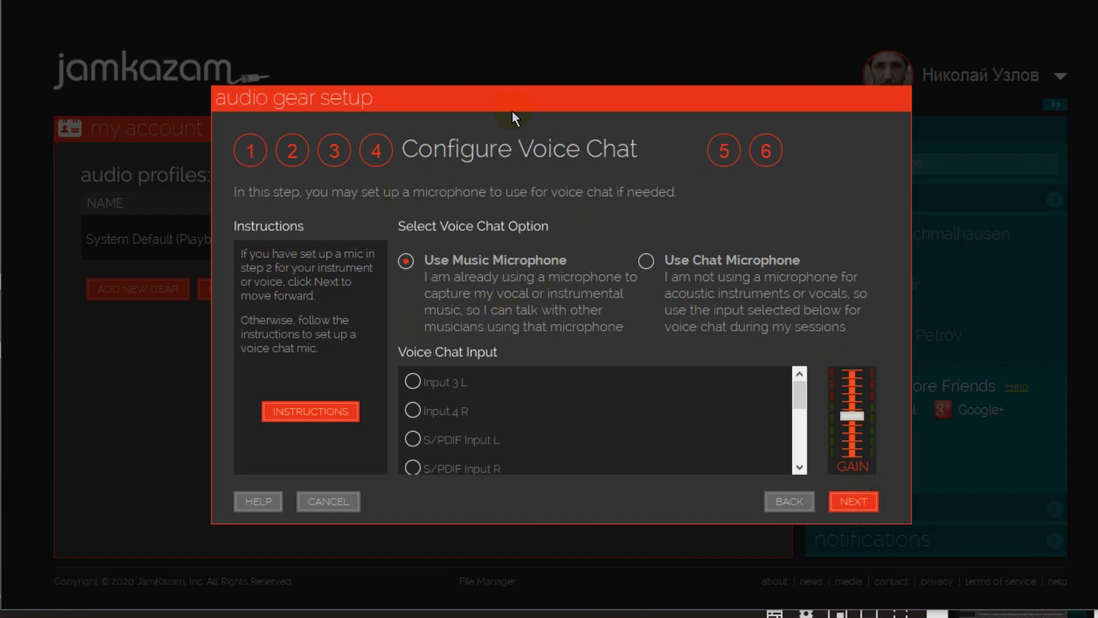
pyautogui.click(646, 262)
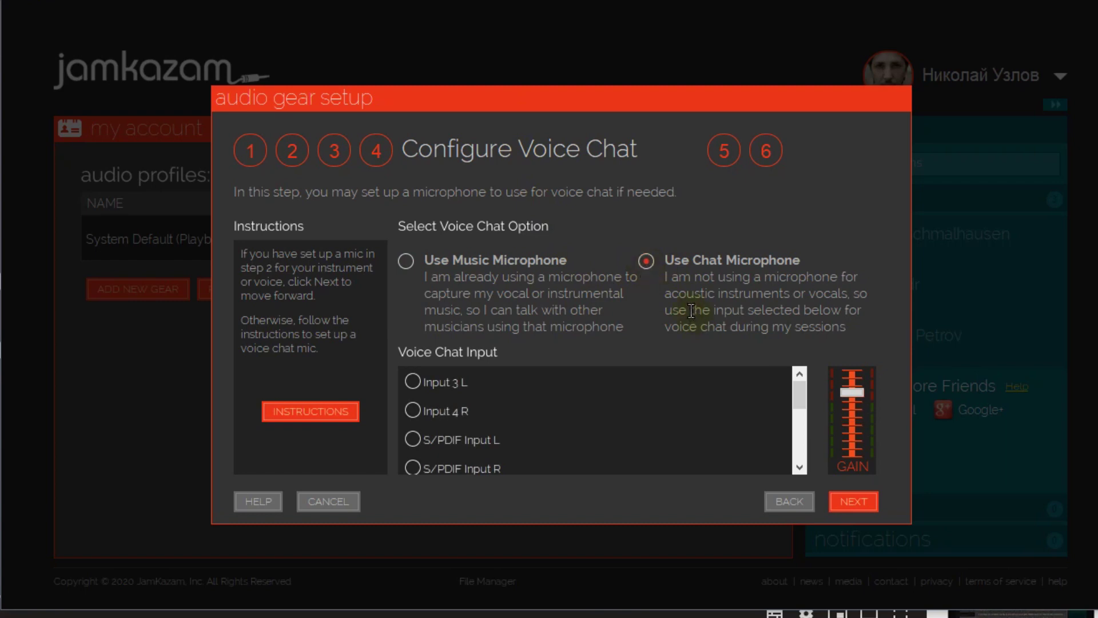
pyautogui.scroll(-5, 538, 430)
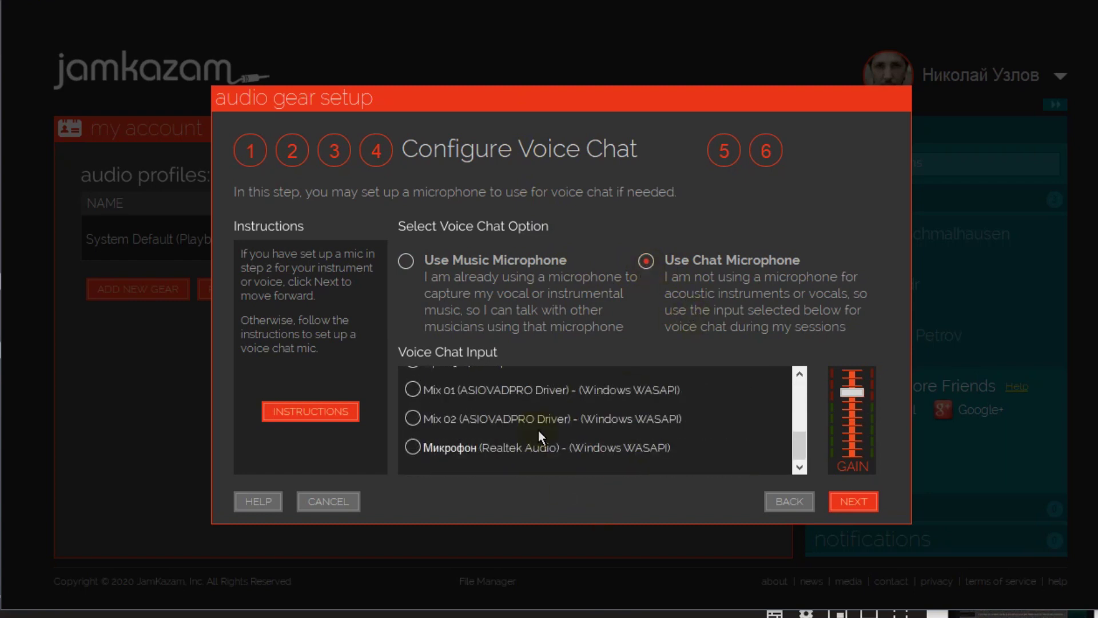
pyautogui.click(416, 451)
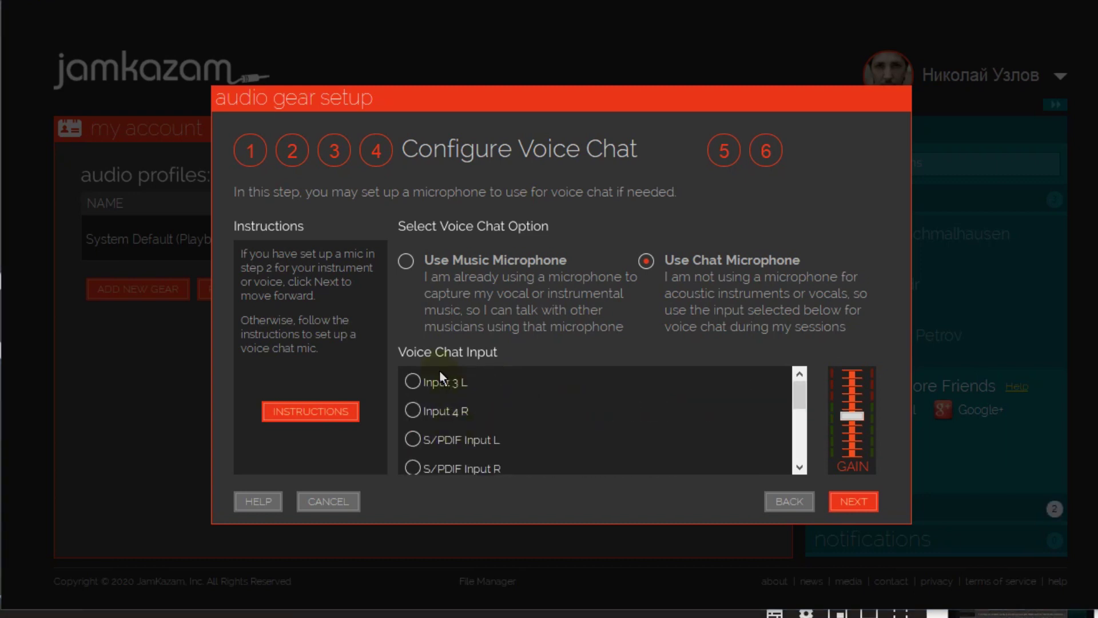
pyautogui.click(407, 263)
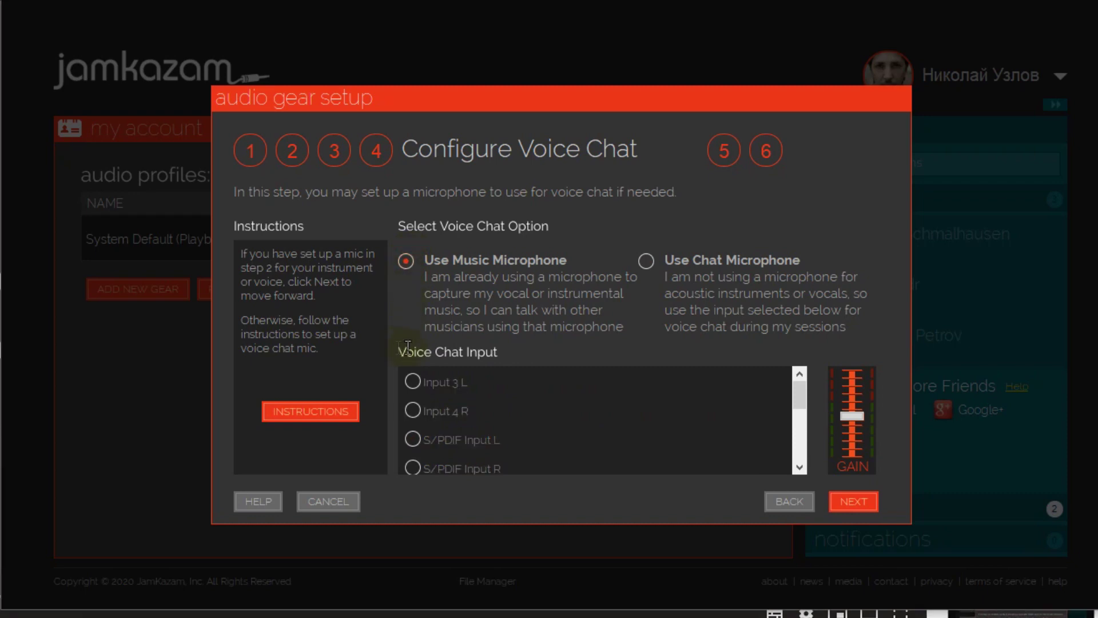
pyautogui.click(858, 502)
# - Play and stop the direct monitoring test audio, then advance to the final step
pyautogui.click(630, 405)
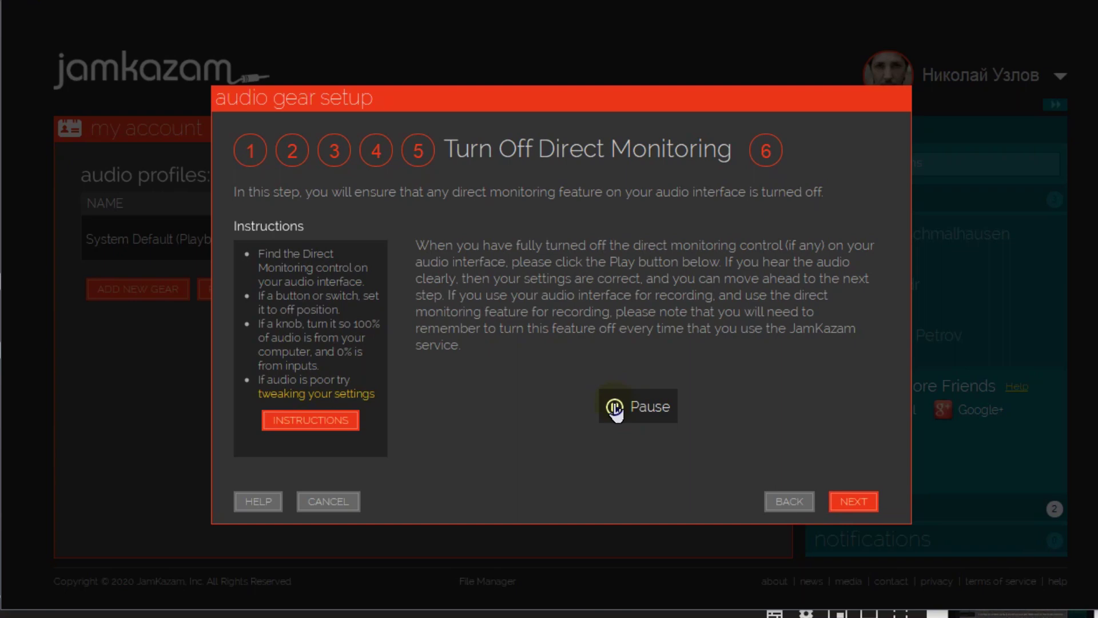
pyautogui.click(614, 407)
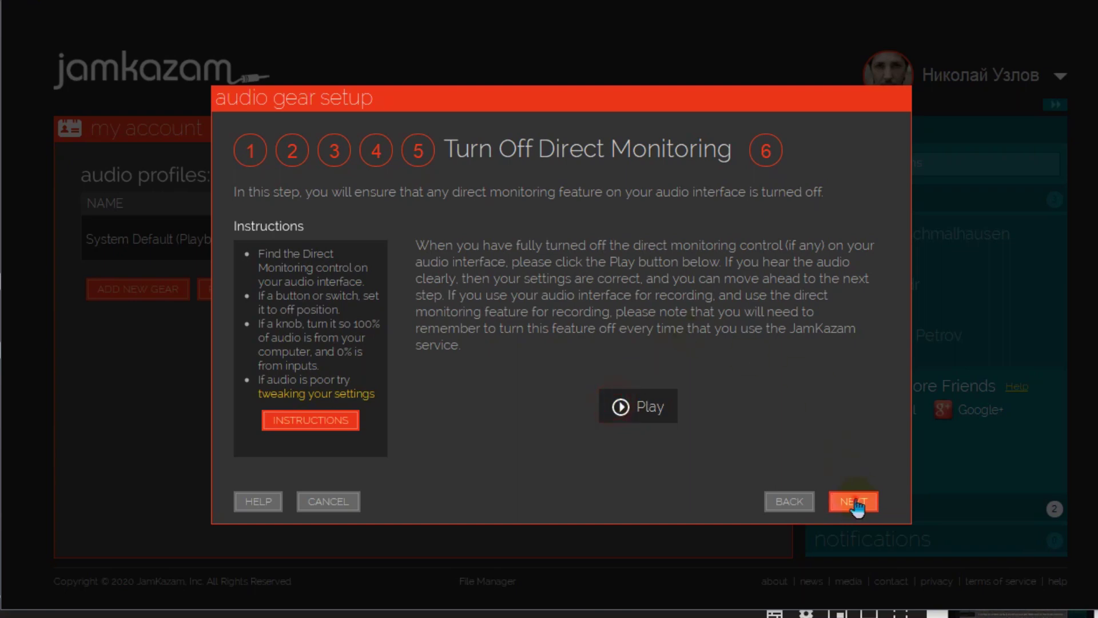
pyautogui.click(856, 502)
# - Close the gear wizard and review track 2 of the Komplete Audio 6 ASIO profile, cancelling without changes
pyautogui.click(858, 502)
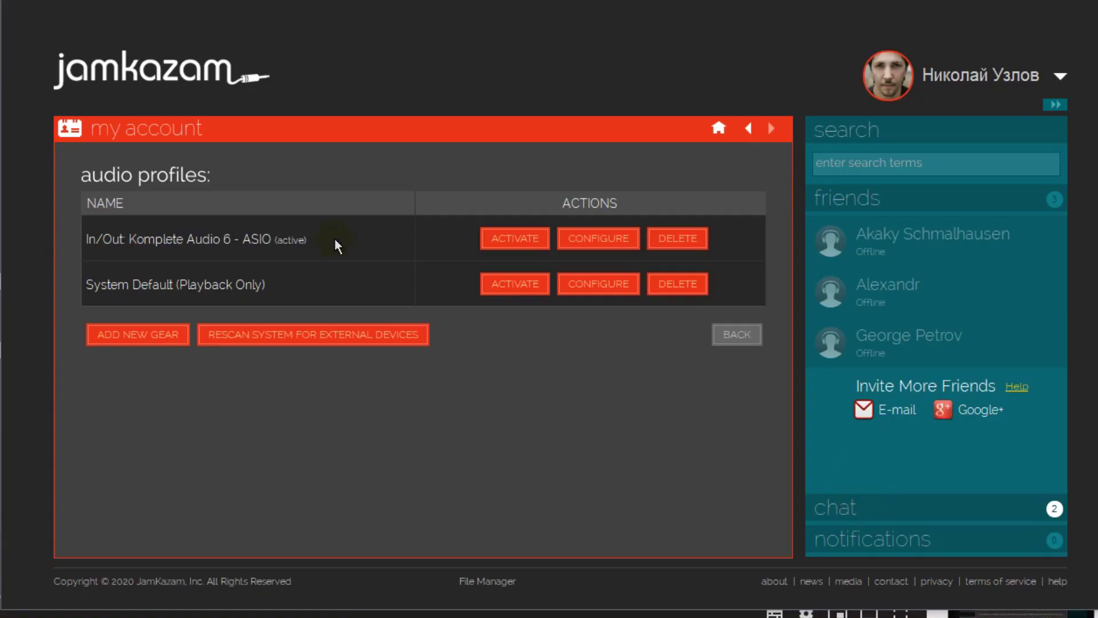
pyautogui.doubleClick(291, 239)
pyautogui.click(456, 238)
pyautogui.click(608, 238)
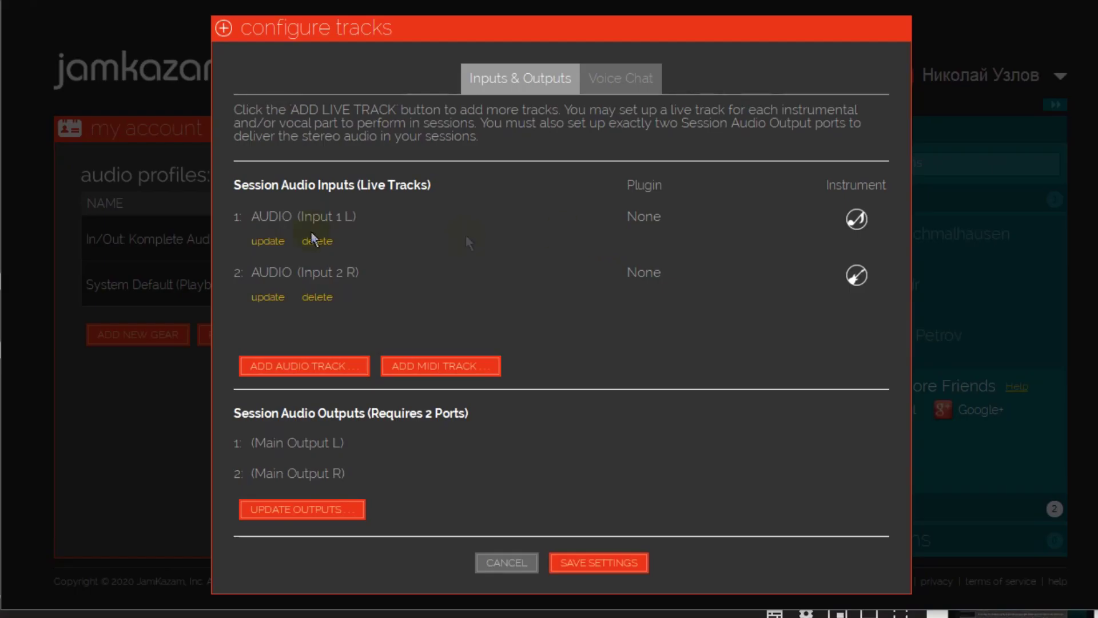
pyautogui.click(266, 298)
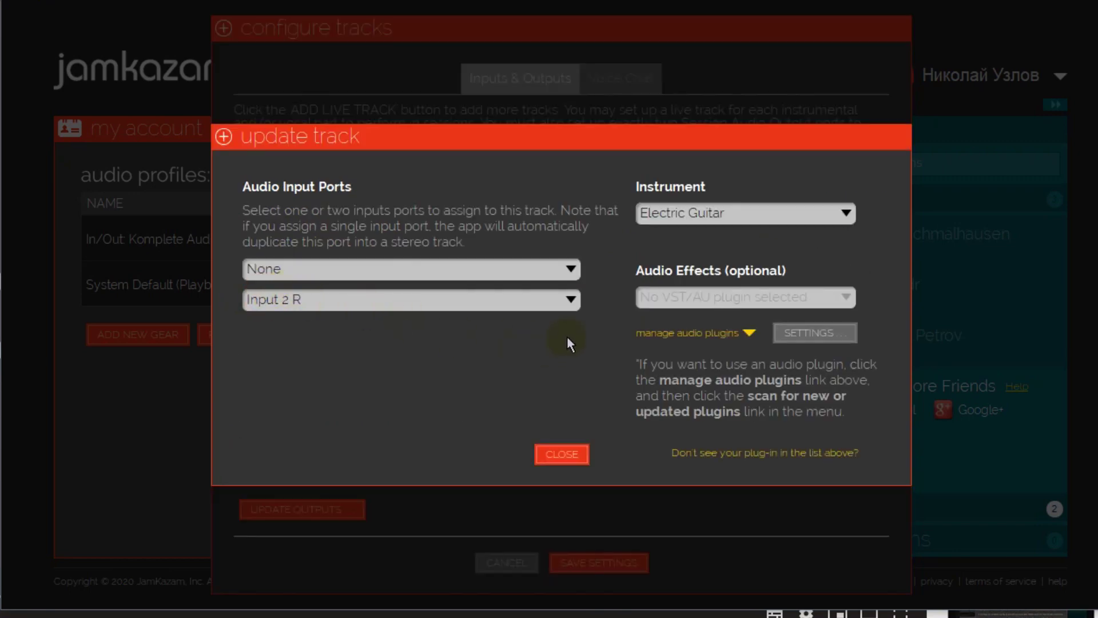
pyautogui.click(572, 455)
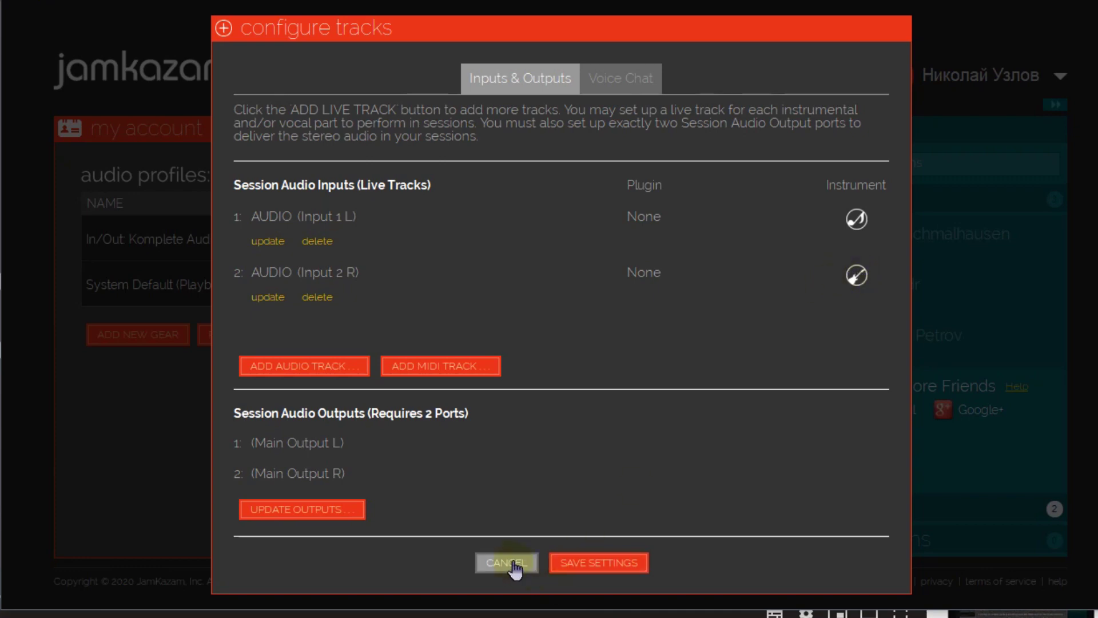
pyautogui.click(577, 562)
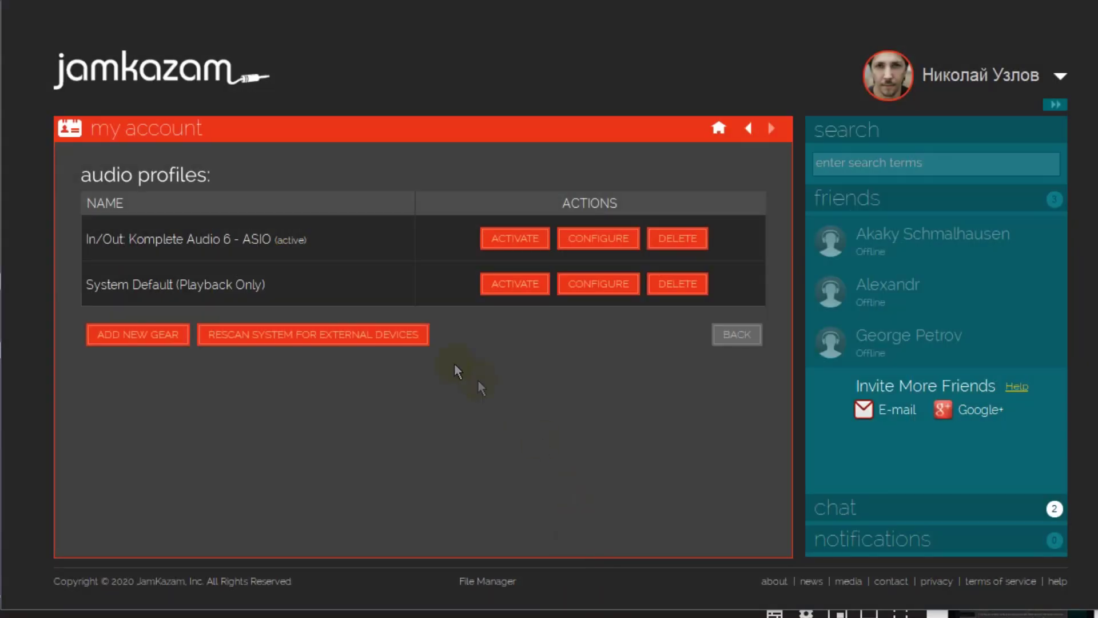
pyautogui.click(515, 384)
# - Browse Open Jams in the session finder and send a join request to the first session
pyautogui.click(719, 129)
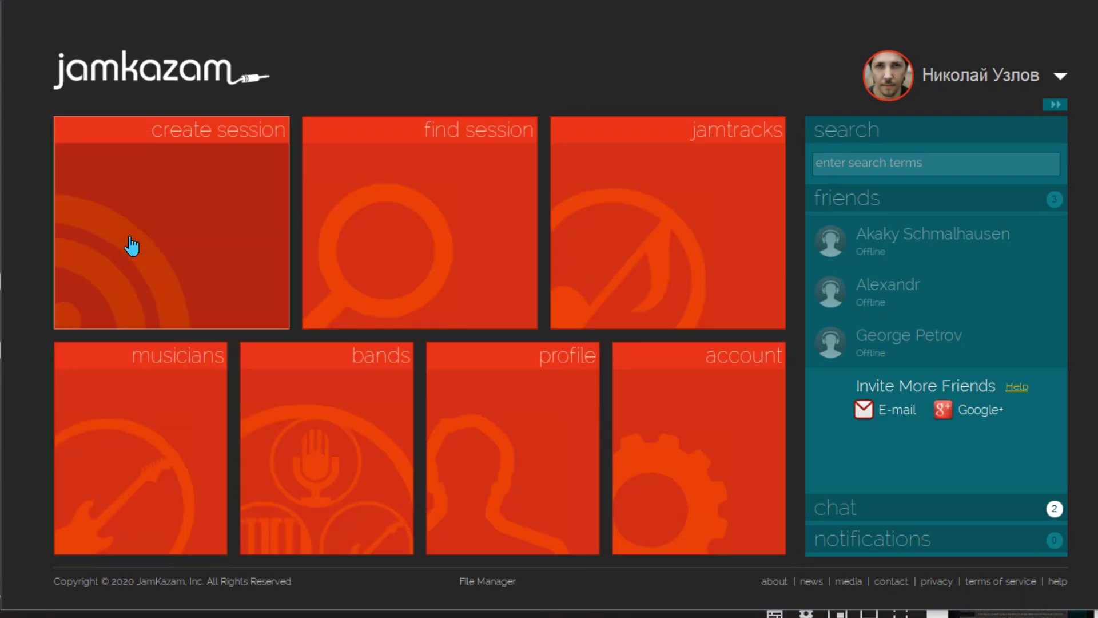
pyautogui.click(436, 208)
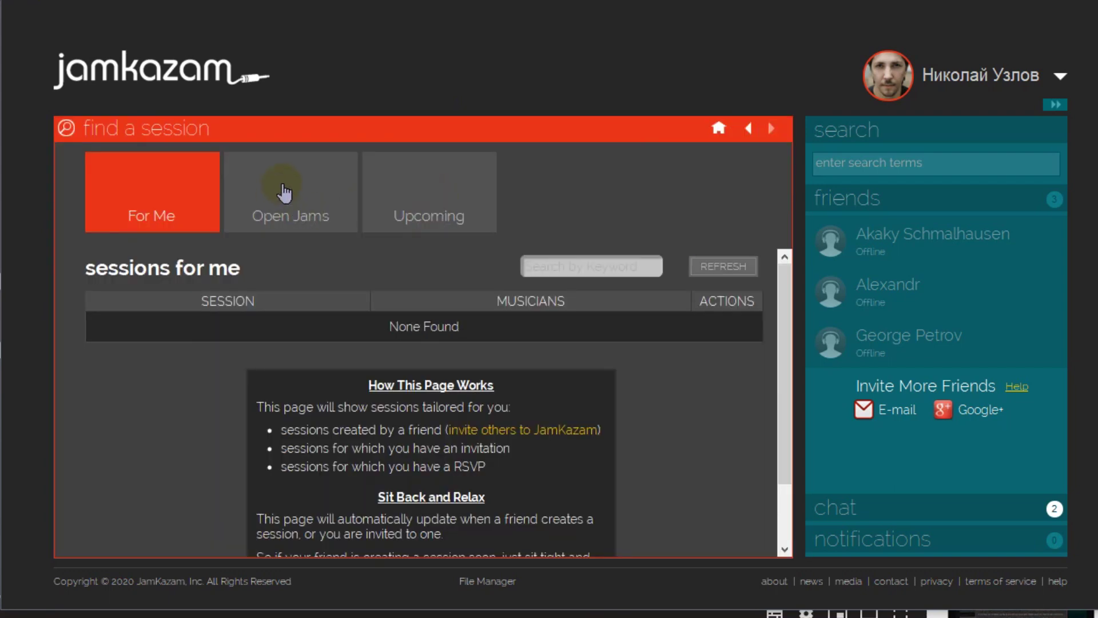
pyautogui.click(282, 188)
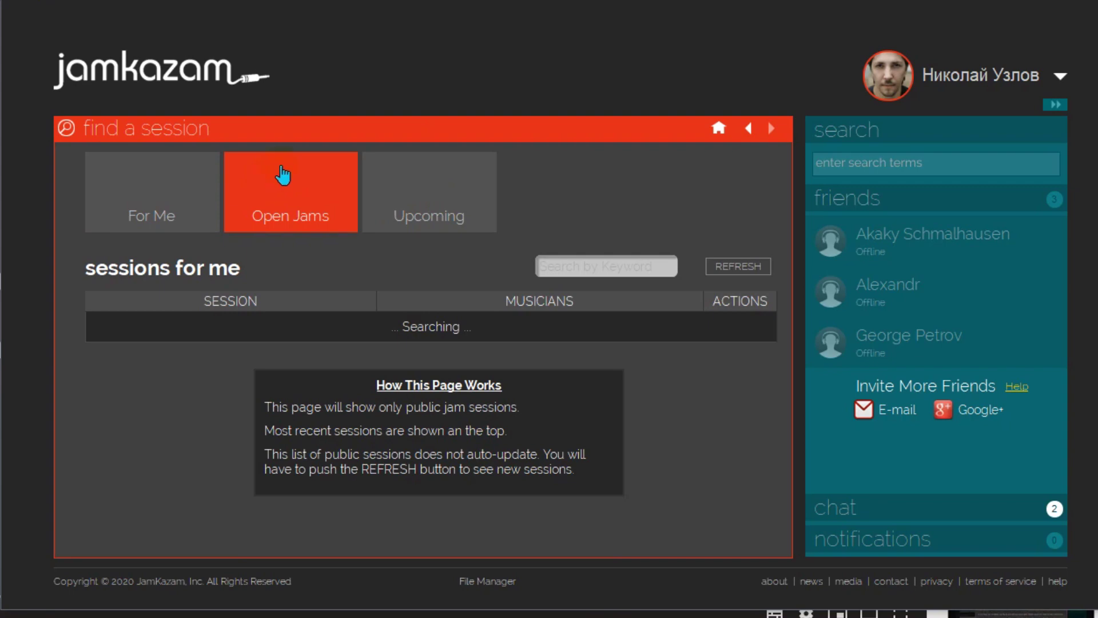
pyautogui.scroll(-1, 744, 343)
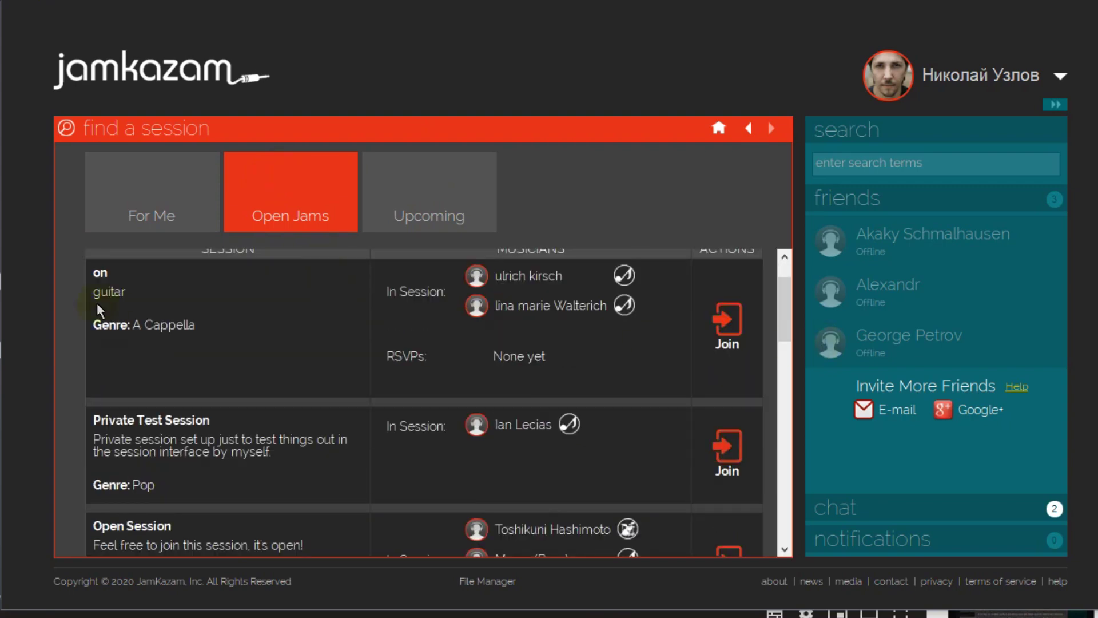
pyautogui.click(728, 335)
pyautogui.click(741, 340)
# - Scroll to Open Session and join it, bringing up the Terms and Conditions
pyautogui.scroll(-1, 506, 435)
pyautogui.moveTo(296, 493); pyautogui.dragTo(249, 493)
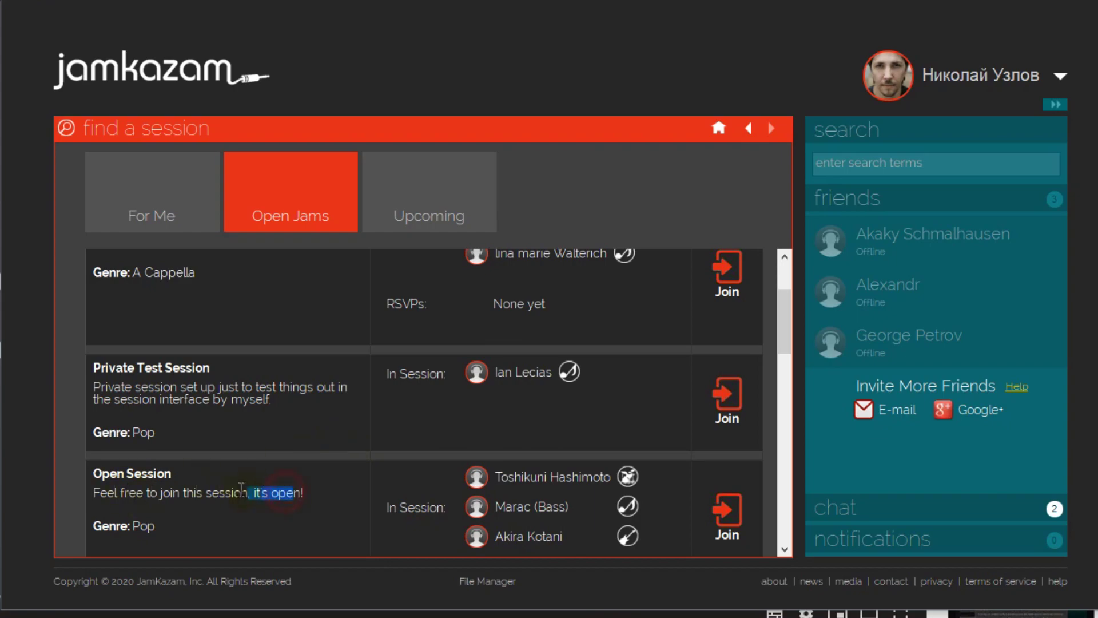
pyautogui.click(731, 519)
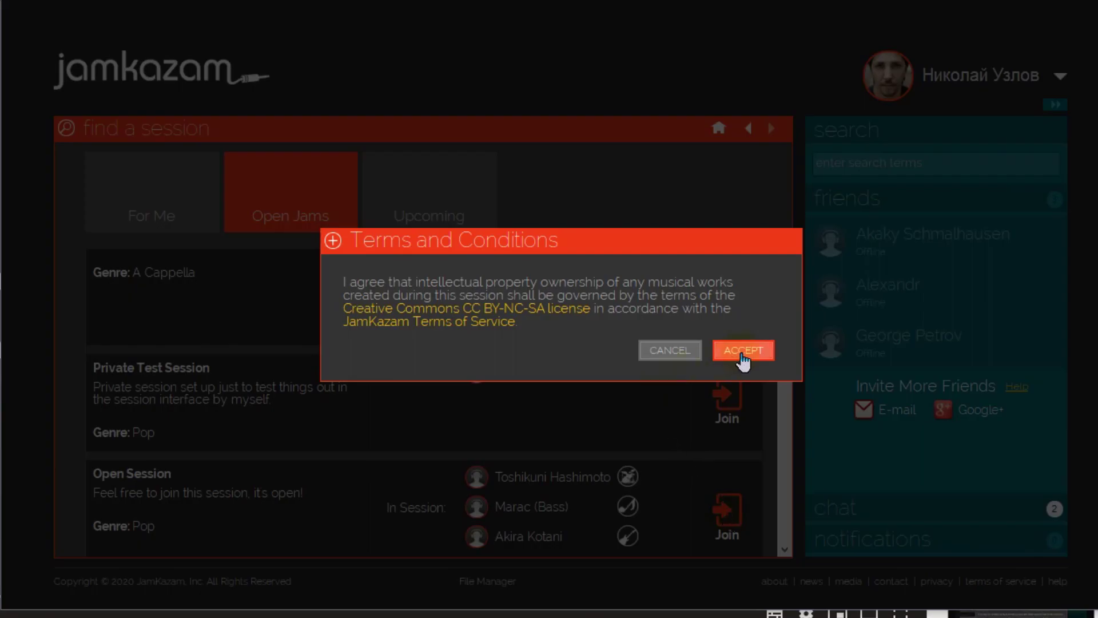
# - Accept the terms, rearrange the video and webcam note windows, dismiss the note and rating prompt
pyautogui.click(743, 357)
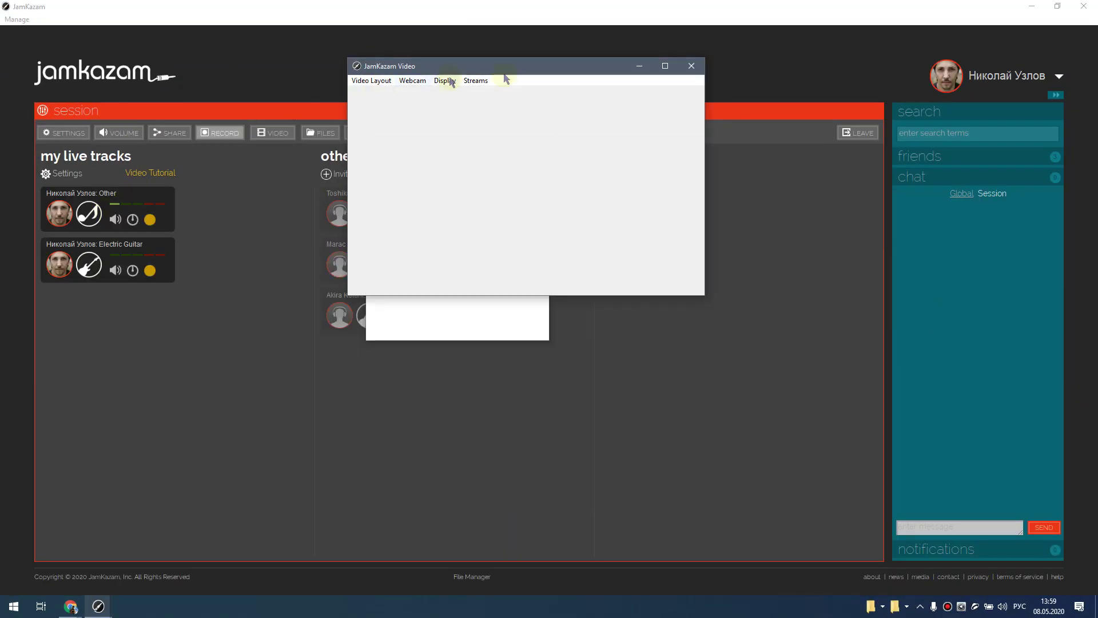
pyautogui.moveTo(498, 68); pyautogui.dragTo(673, 51)
pyautogui.moveTo(430, 152); pyautogui.dragTo(365, 147)
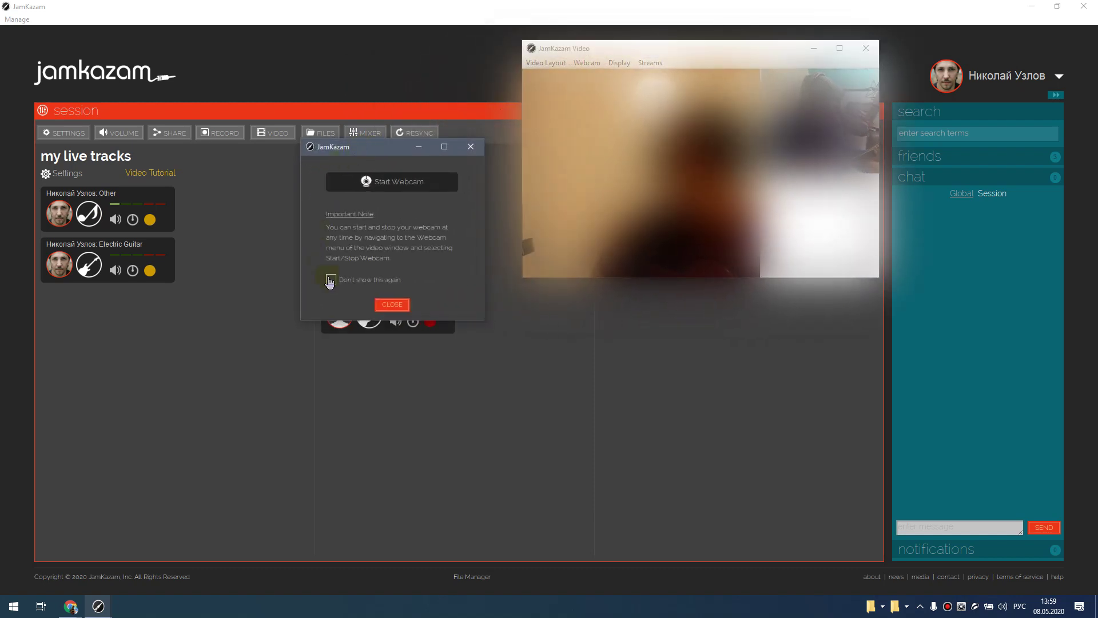
pyautogui.click(394, 305)
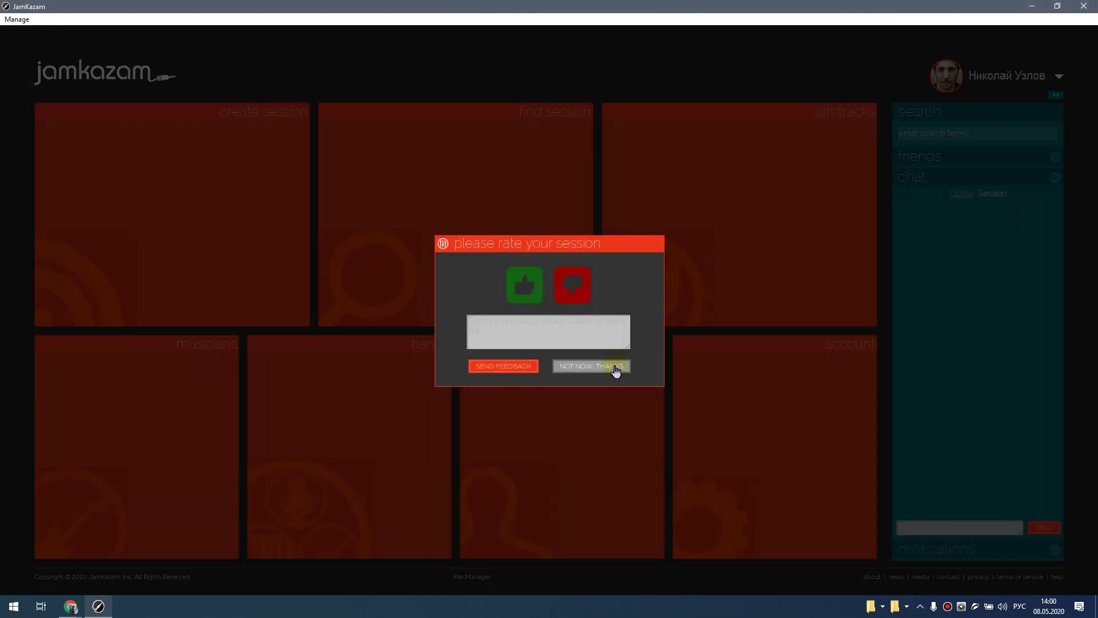
pyautogui.click(609, 370)
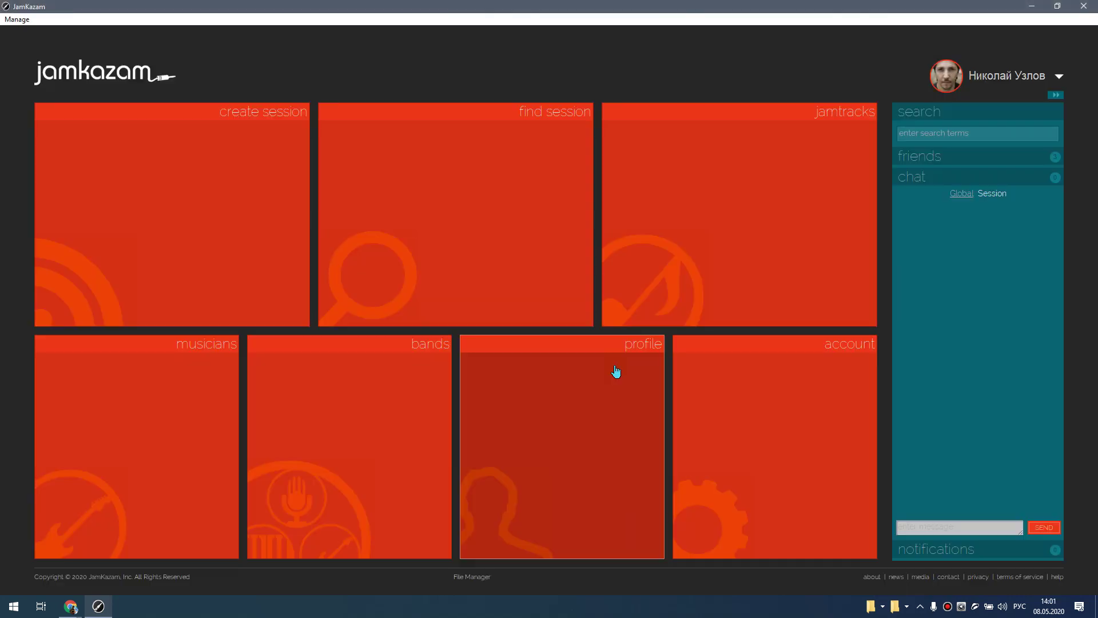
# - Open the sessions page and Quick Start a private solo session
pyautogui.click(188, 204)
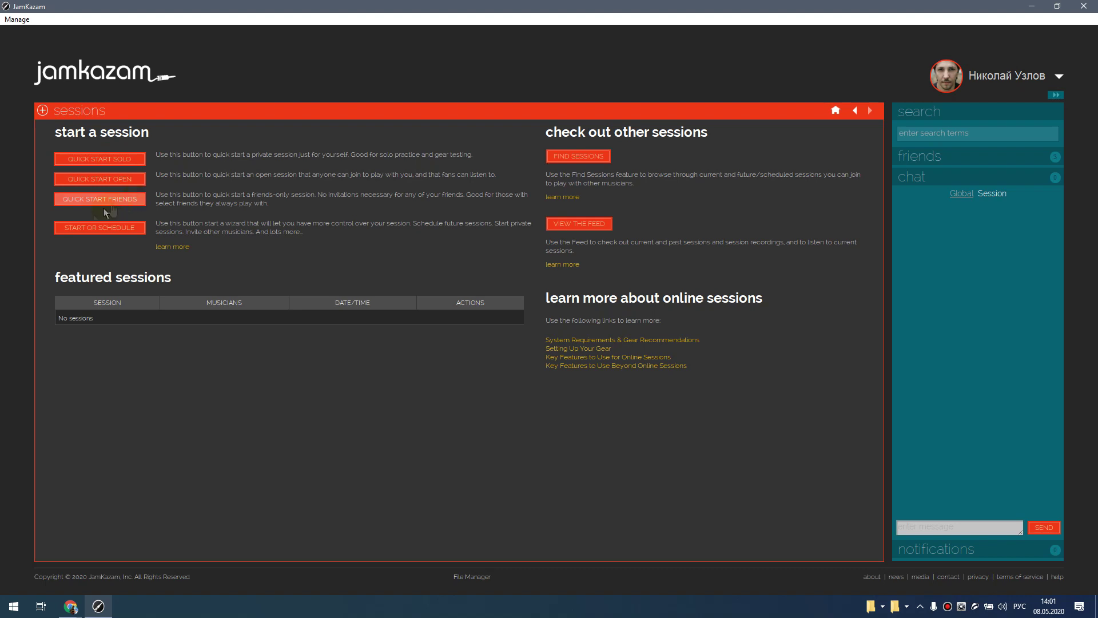
pyautogui.click(131, 165)
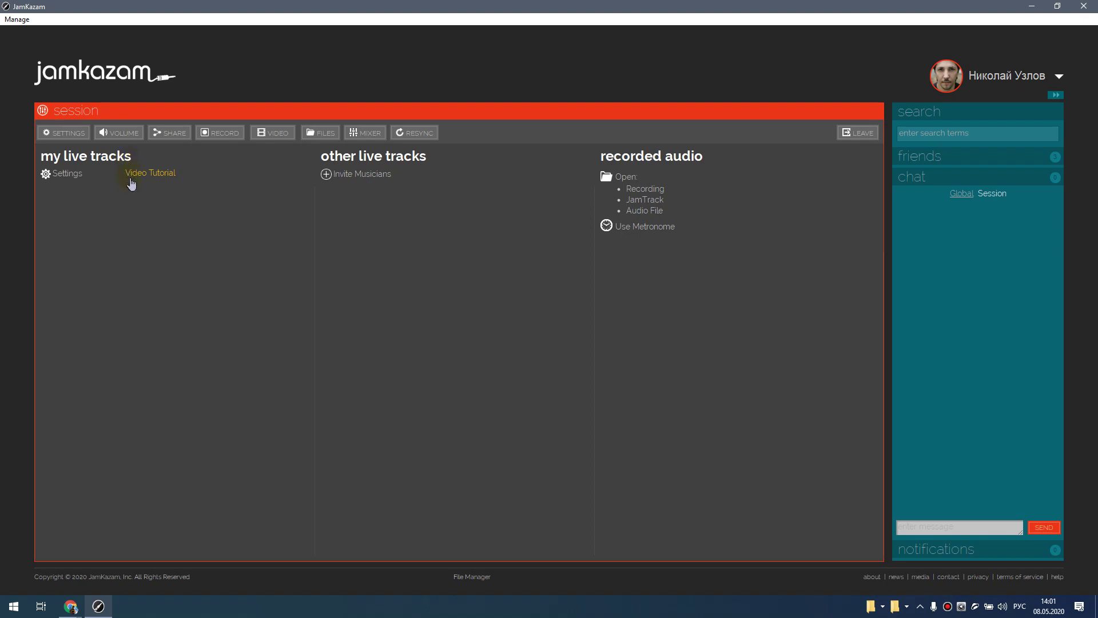
# - Change the session's Friends Can Join option to Friends Can Always Join, update settings, and try a friend search
pyautogui.click(64, 133)
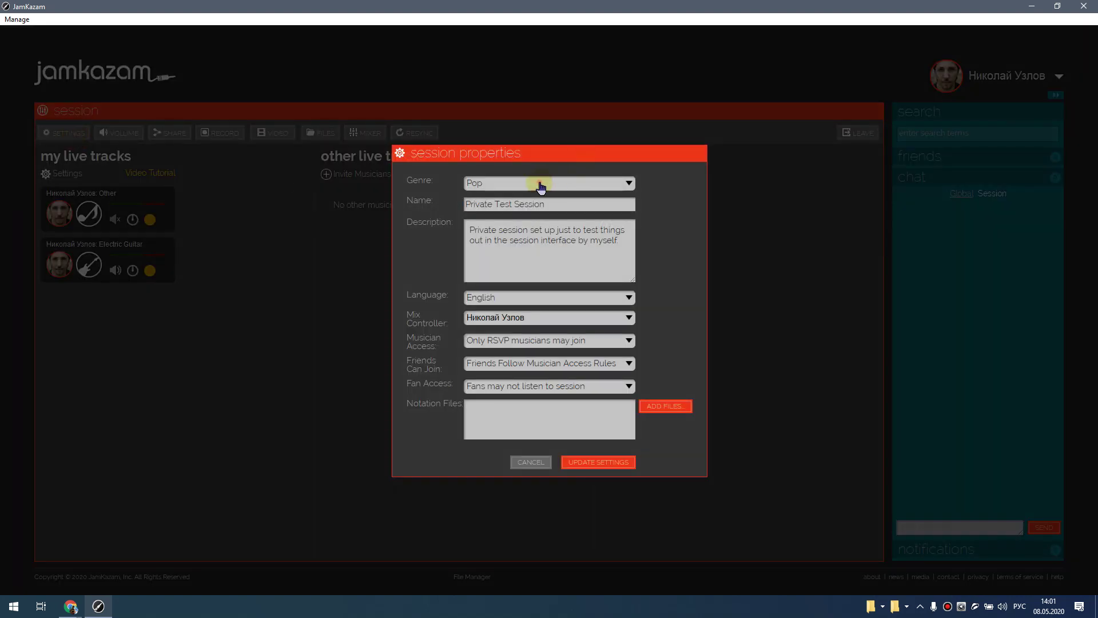
pyautogui.click(589, 343)
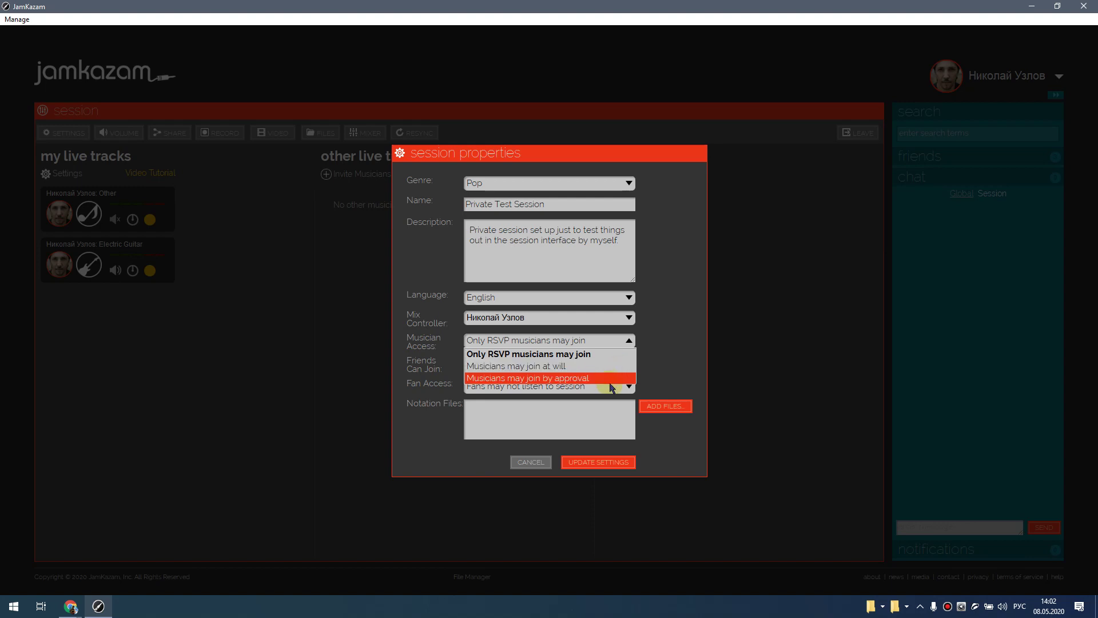
pyautogui.click(629, 341)
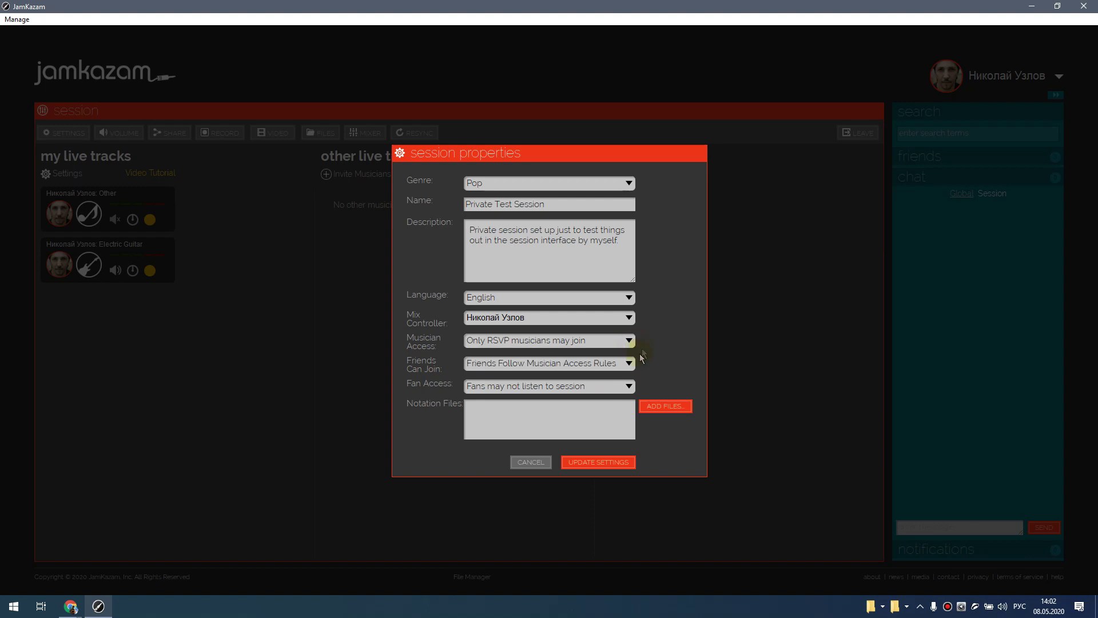
pyautogui.click(624, 363)
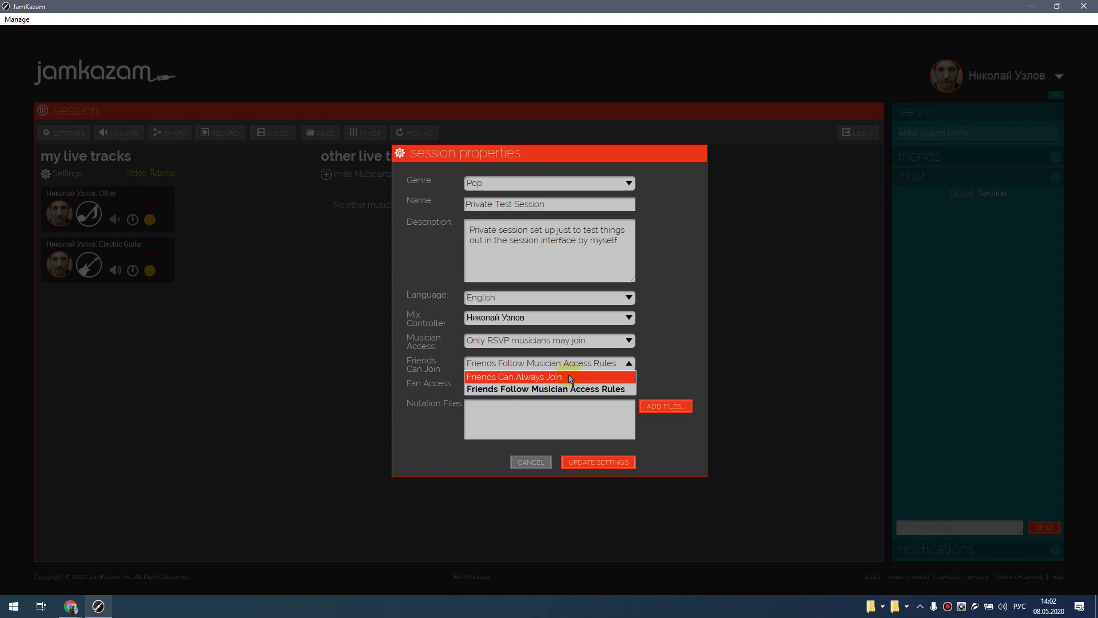
pyautogui.click(575, 377)
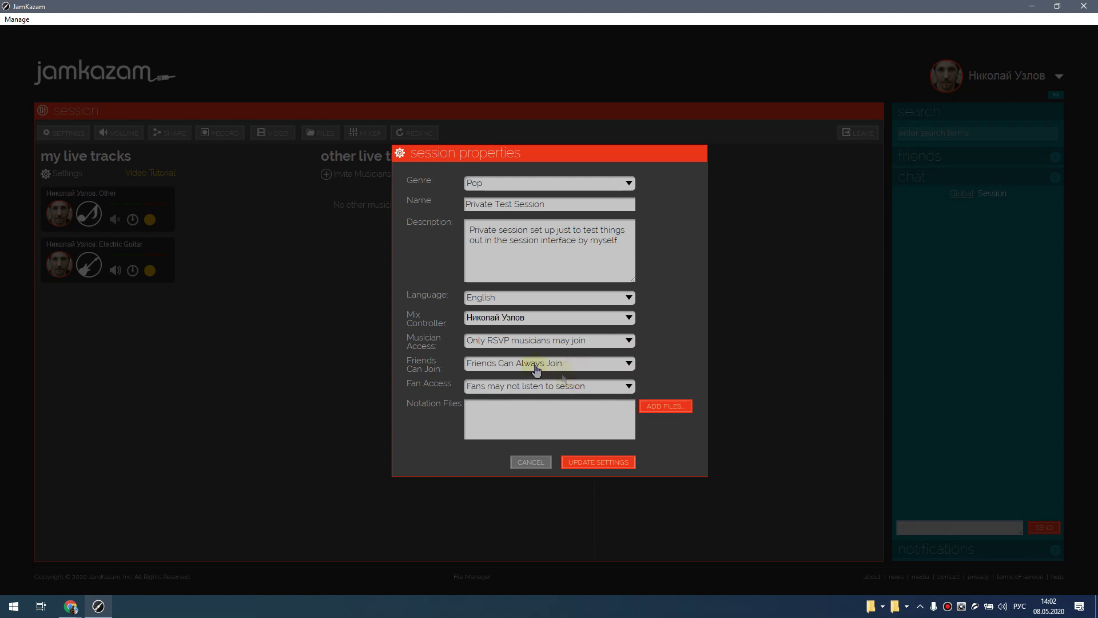
pyautogui.click(606, 464)
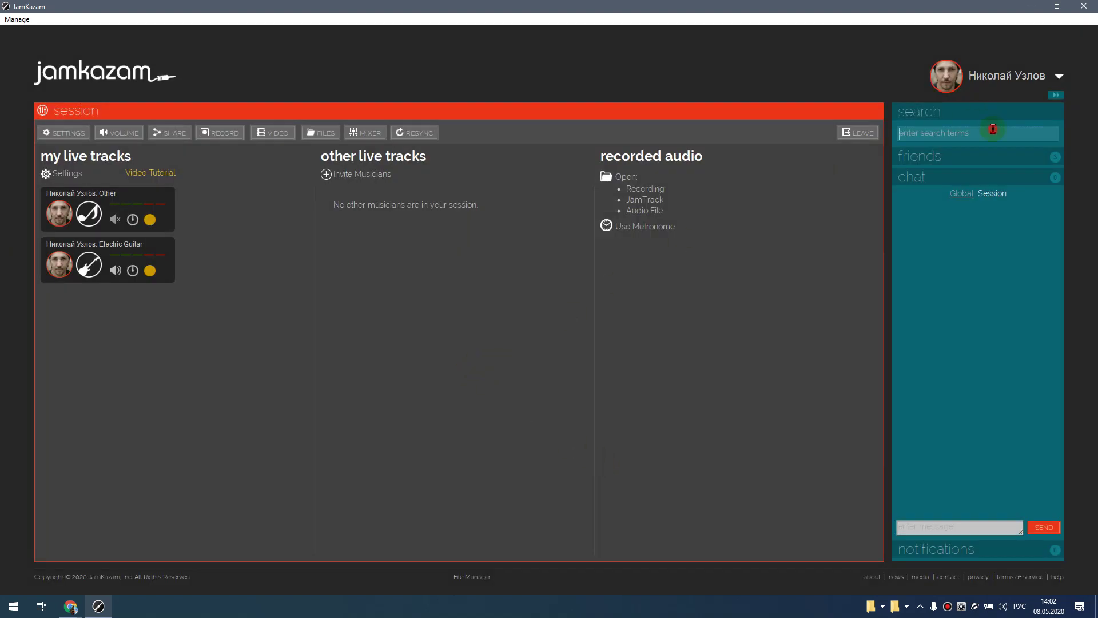
pyautogui.write('имя ваше')
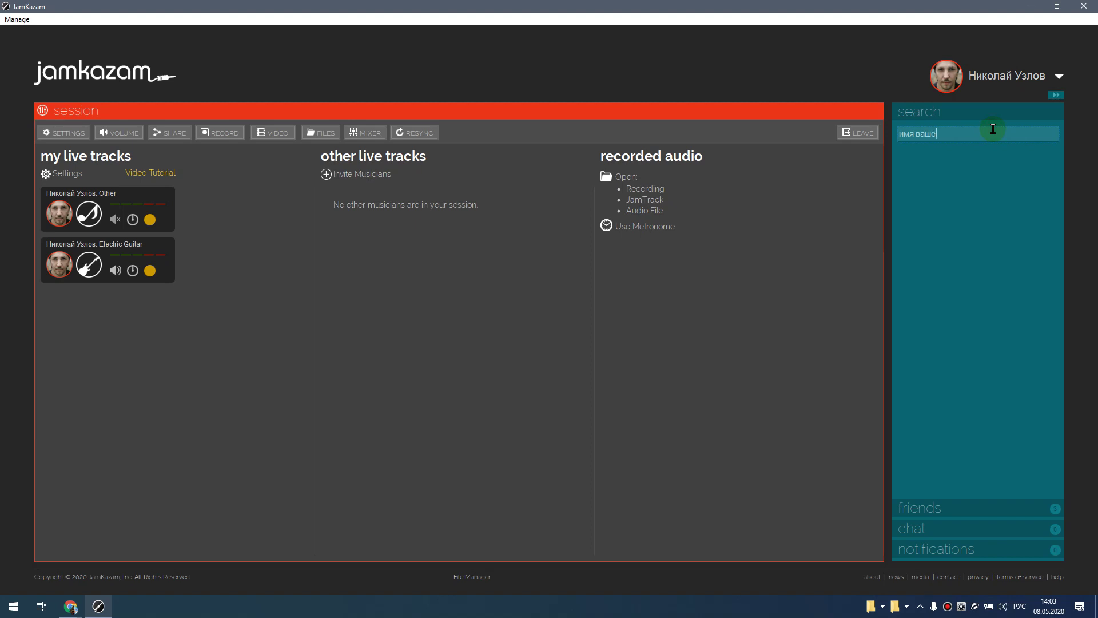
pyautogui.write('го друга')
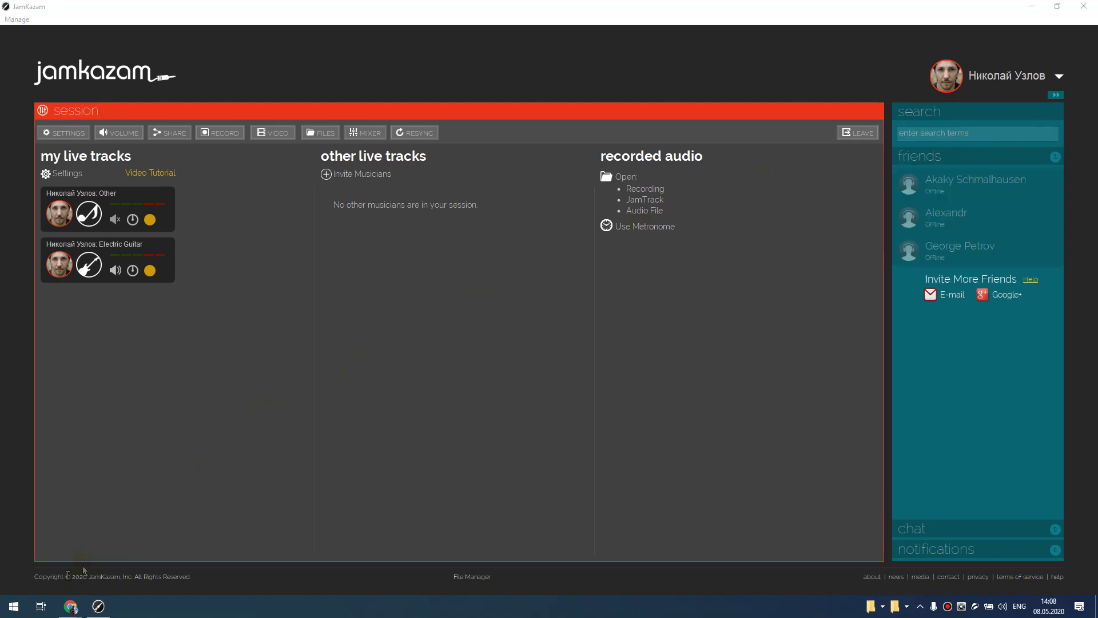
pyautogui.click(13, 606)
# - Open Network Connections from Windows network settings and inspect the disabled wireless adapter
pyautogui.click(12, 551)
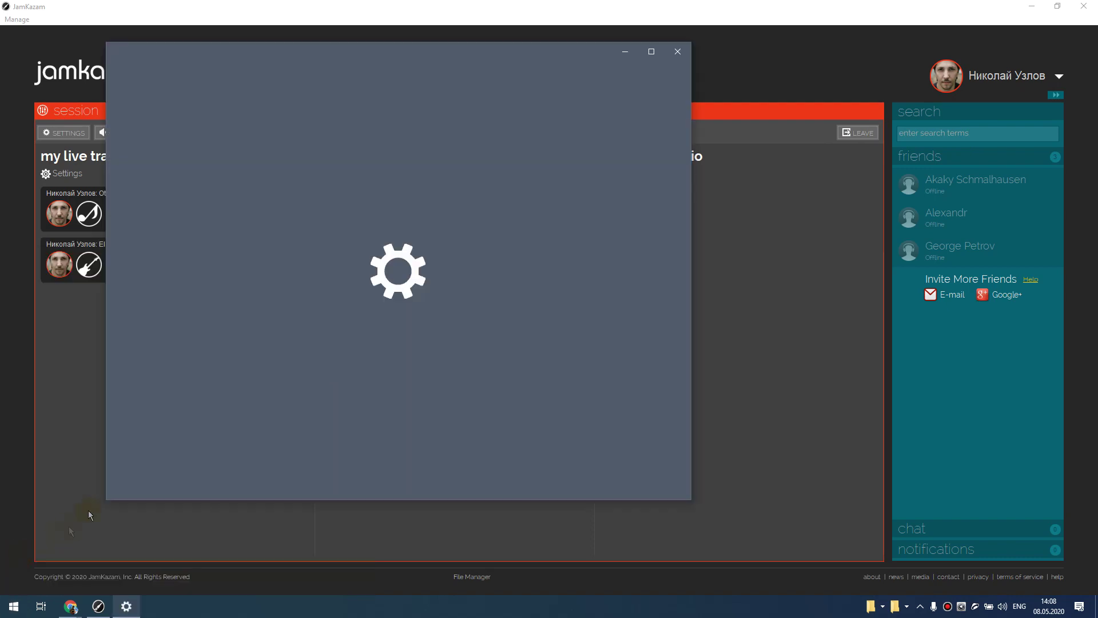
pyautogui.click(241, 252)
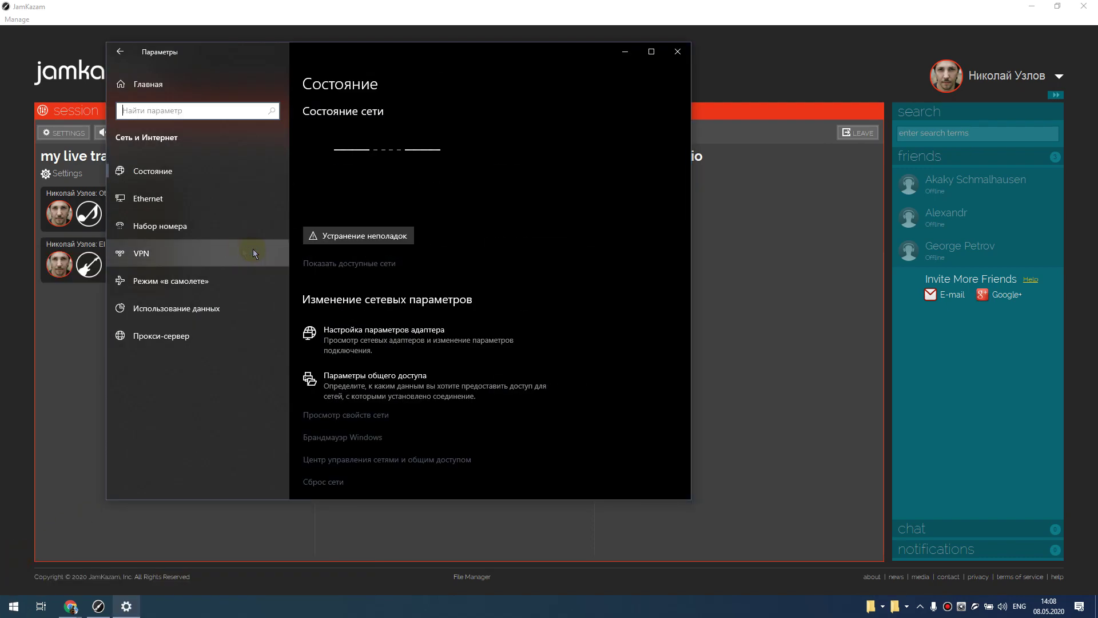
pyautogui.click(366, 333)
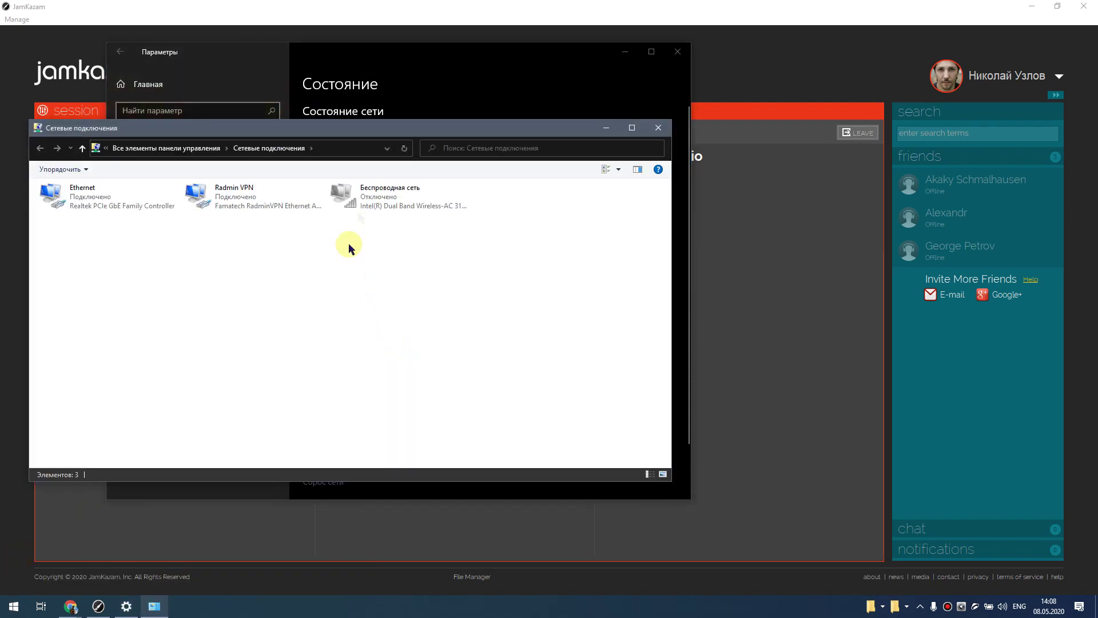
pyautogui.click(368, 209)
pyautogui.rightClick(415, 199)
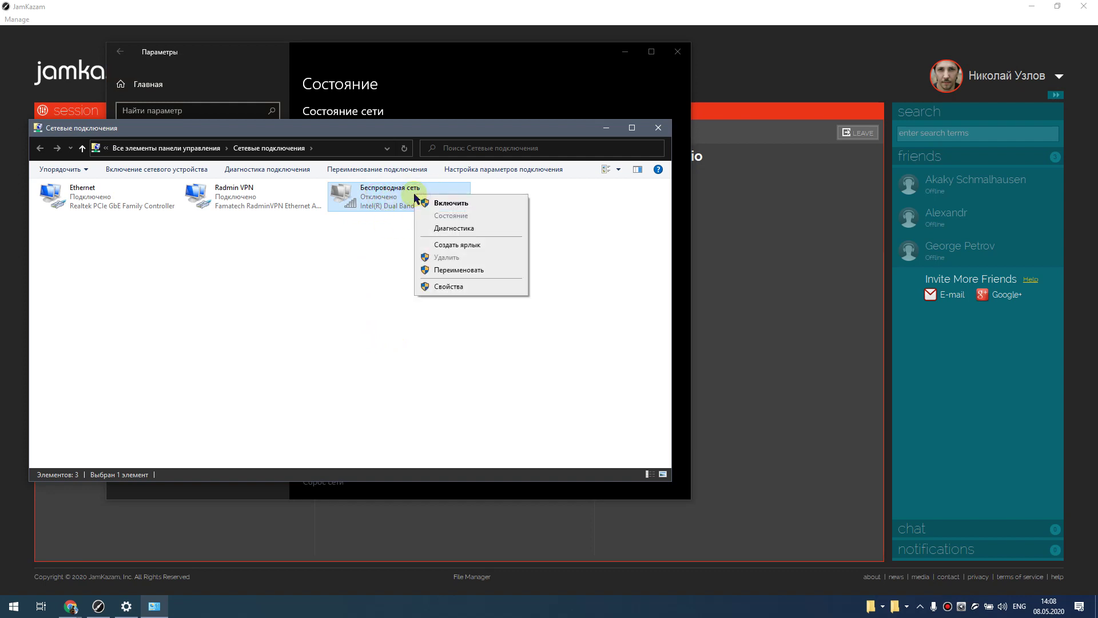
pyautogui.click(401, 197)
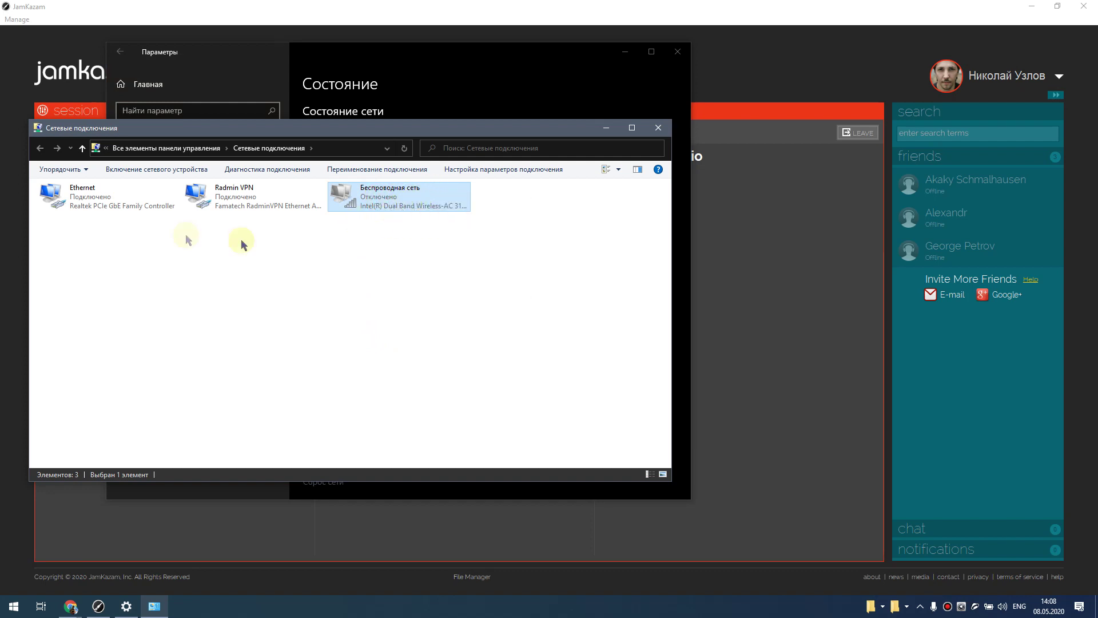
# - Check the connected Ethernet adapter's actions, then return to the browser window
pyautogui.click(74, 198)
pyautogui.rightClick(78, 200)
pyautogui.rightClick(79, 203)
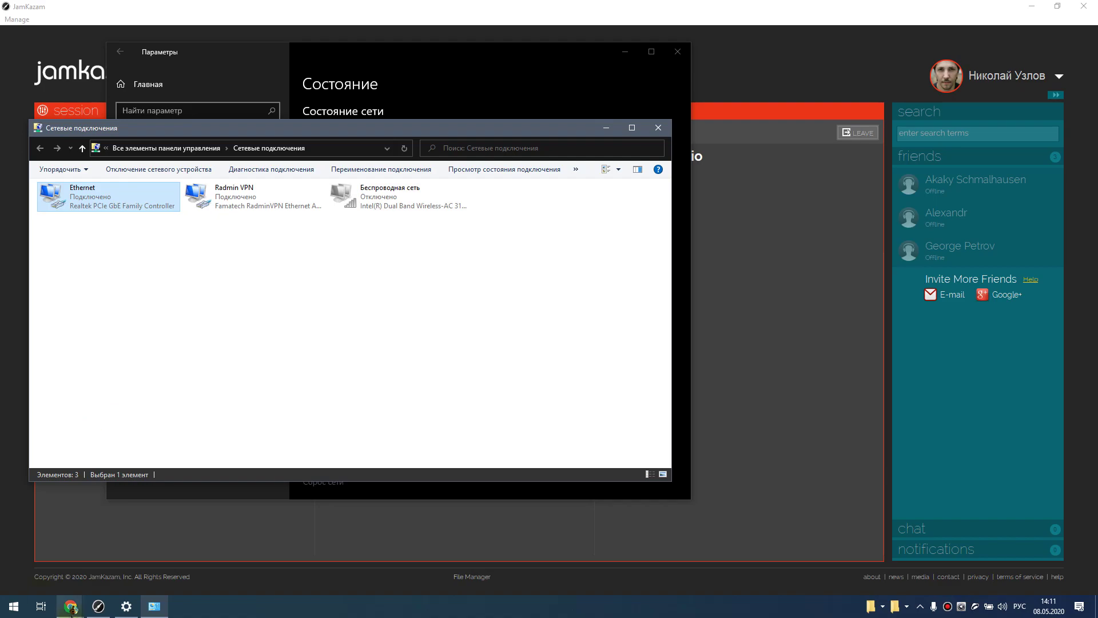
pyautogui.click(70, 606)
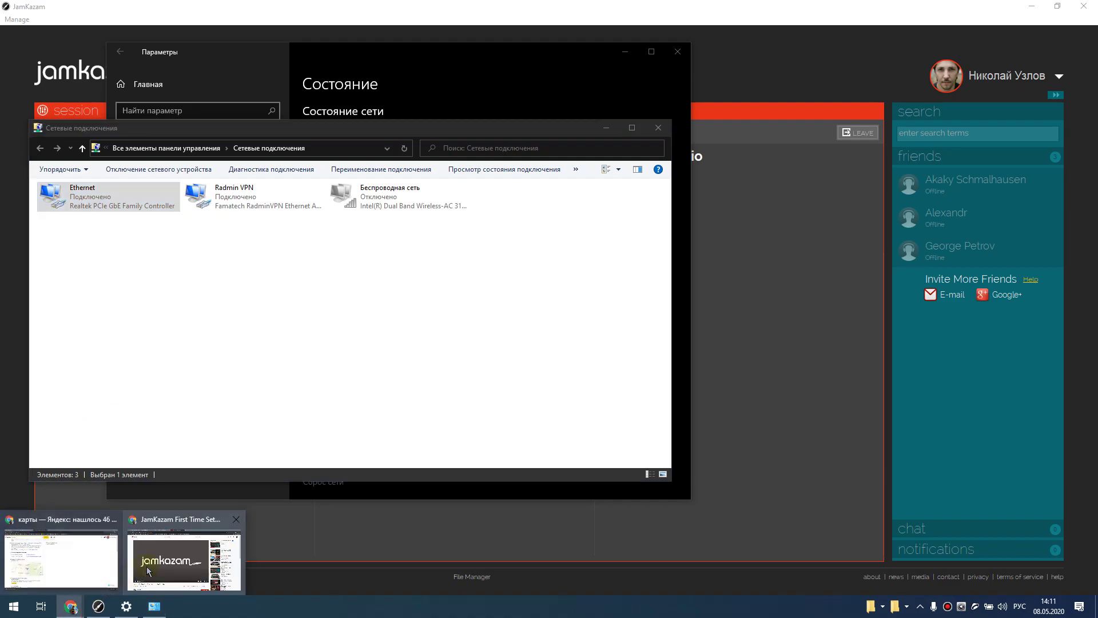
pyautogui.click(143, 572)
# - Search 'карт' in a new tab and open the Yandex map of Tambov, showing the wider region
pyautogui.click(566, 9)
pyautogui.write('карт')
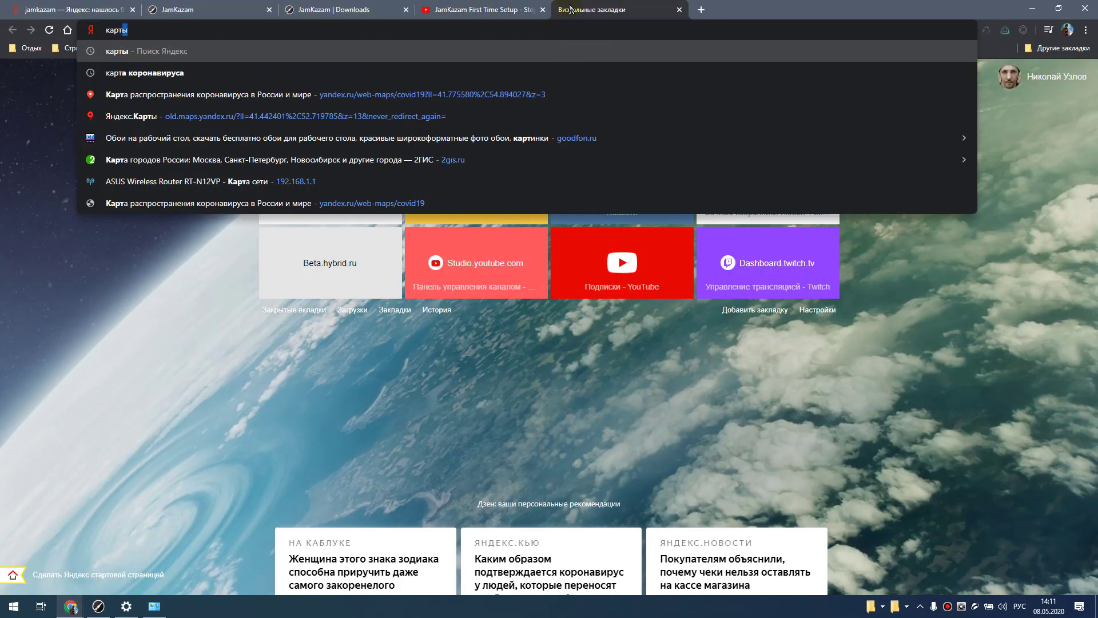
pyautogui.press('Return')
pyautogui.click(167, 224)
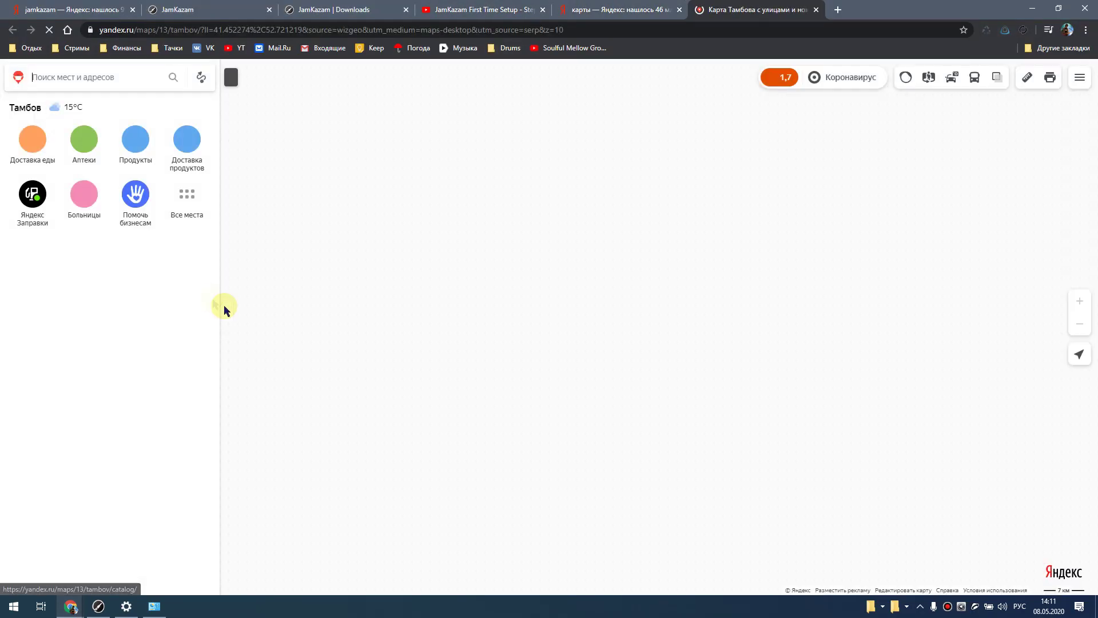
pyautogui.scroll(-5, 683, 321)
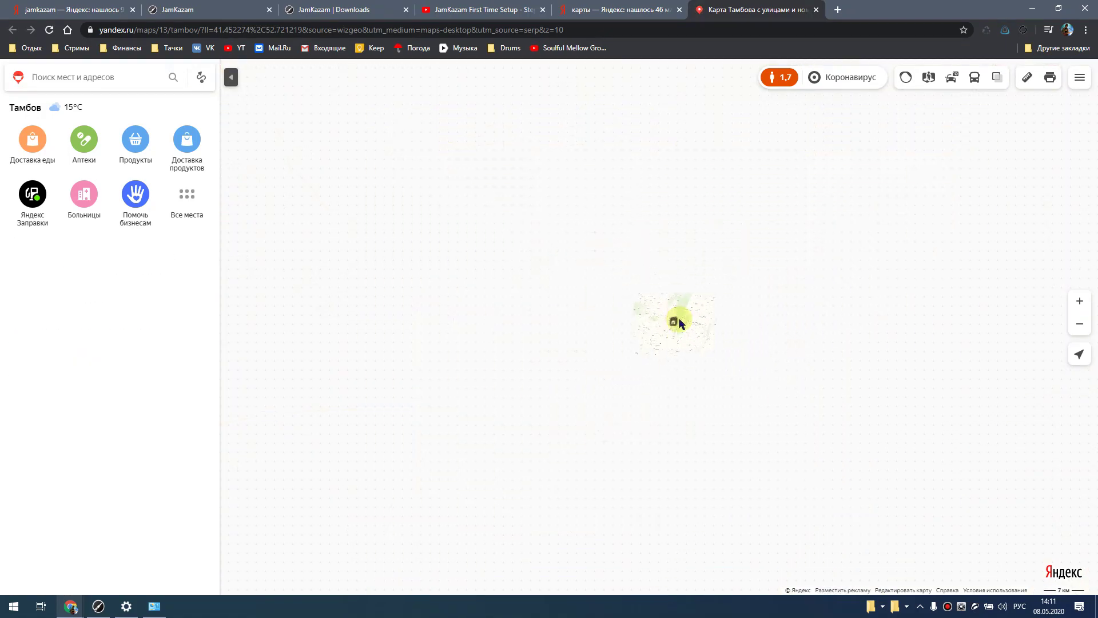
pyautogui.moveTo(679, 336); pyautogui.dragTo(724, 446)
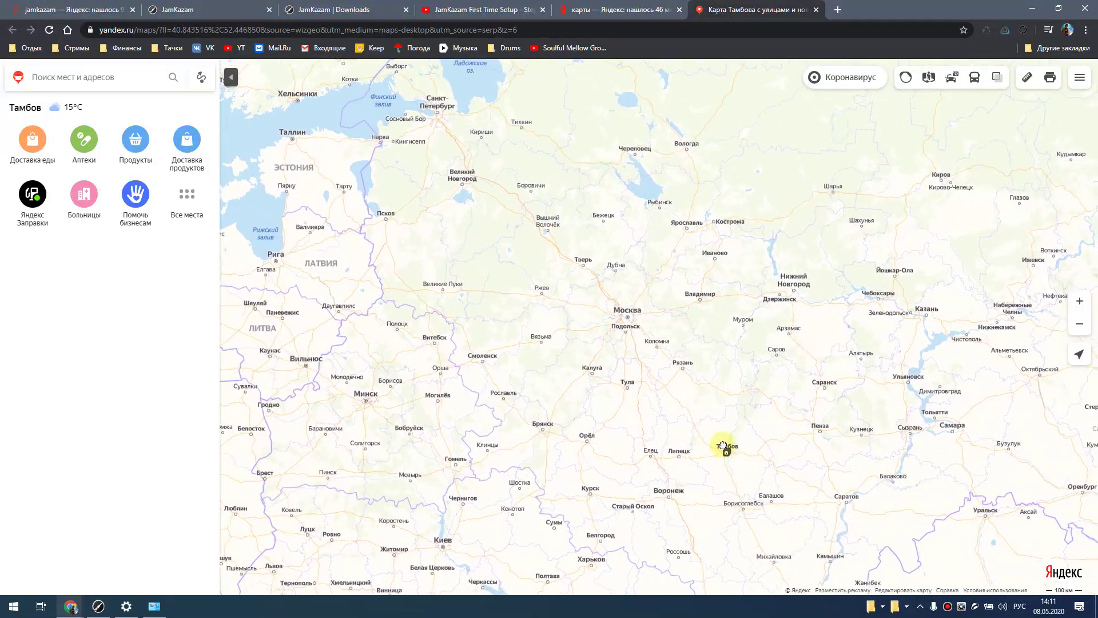
# - Measure from Tambov to Saint Petersburg (1054 km), then shorten the ruler to 3.83 km within Tambov
pyautogui.click(1027, 77)
pyautogui.click(742, 441)
pyautogui.click(439, 116)
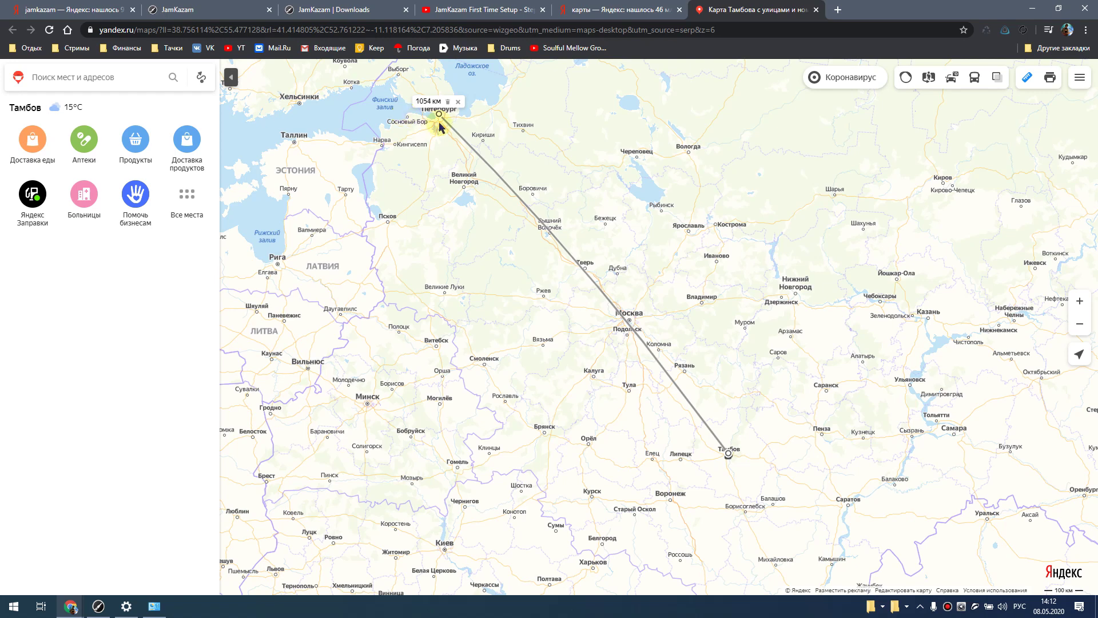
pyautogui.moveTo(441, 116); pyautogui.dragTo(631, 321)
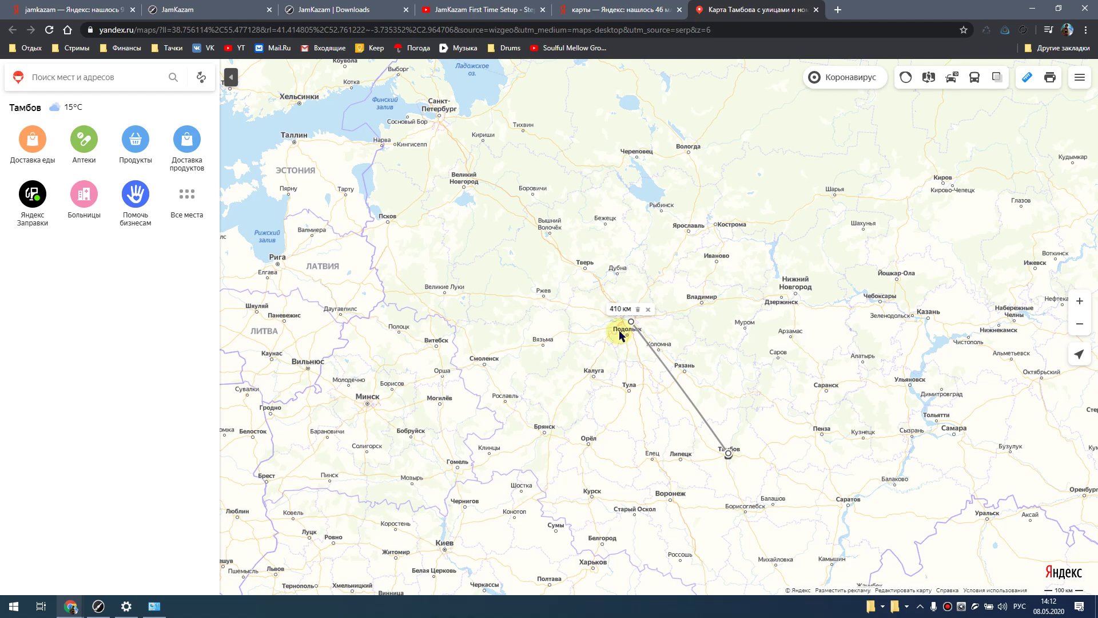
pyautogui.moveTo(631, 325); pyautogui.dragTo(727, 447)
pyautogui.scroll(2, 729, 458)
pyautogui.scroll(5, 732, 464)
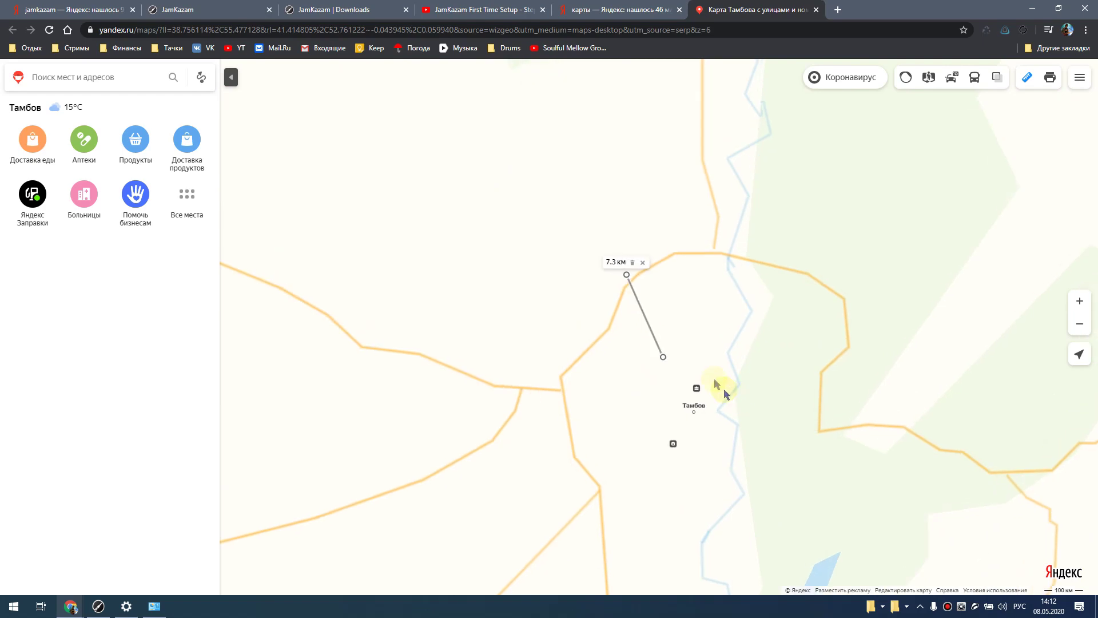
pyautogui.moveTo(638, 349); pyautogui.dragTo(690, 411)
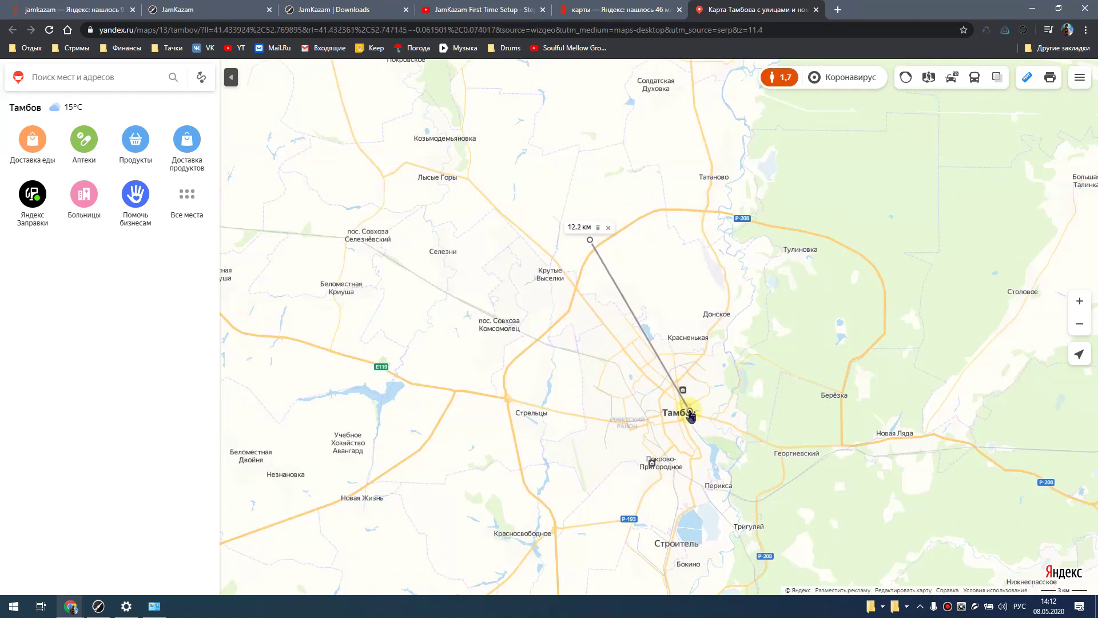
pyautogui.moveTo(590, 240); pyautogui.dragTo(642, 372)
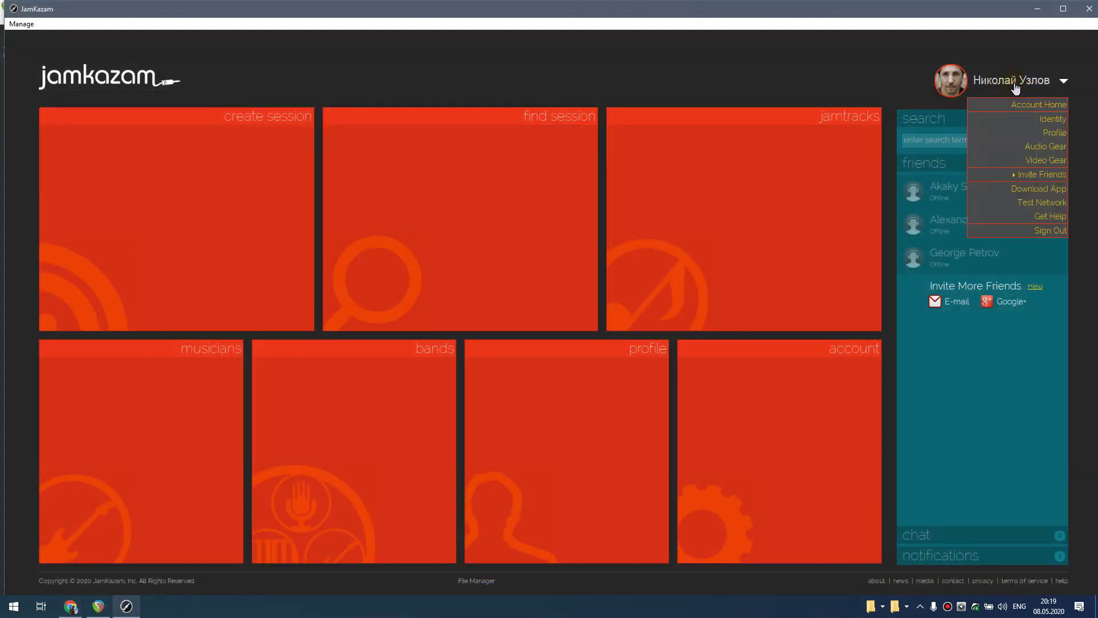
# - Open track 1 settings of the Komplete Audio 6 profile and view its plug-in scan folders
pyautogui.click(1046, 148)
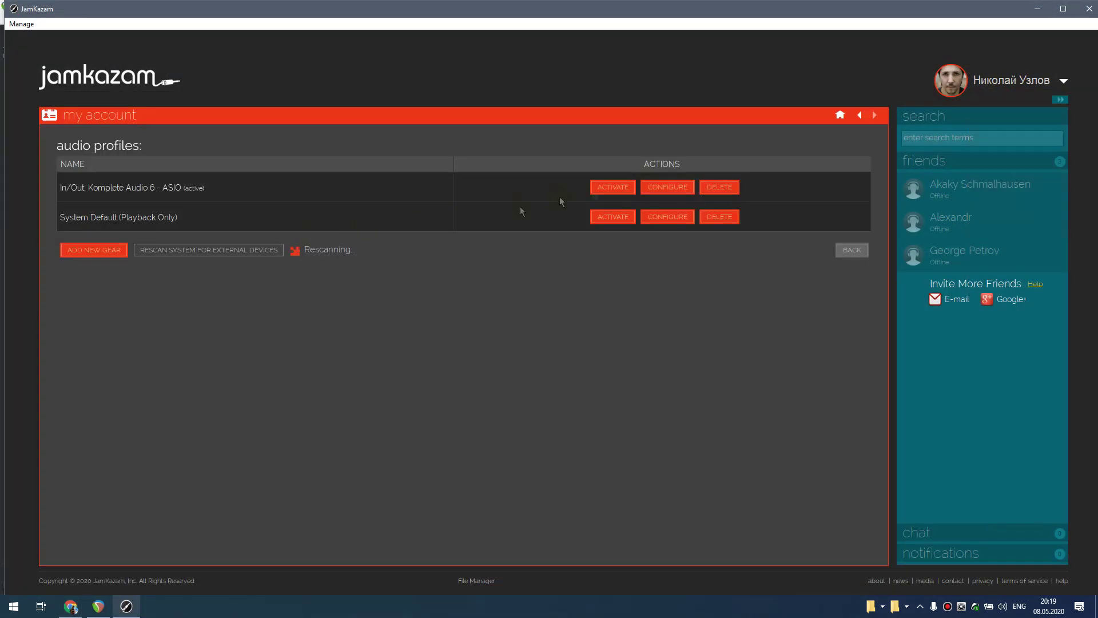
pyautogui.click(667, 188)
pyautogui.click(362, 273)
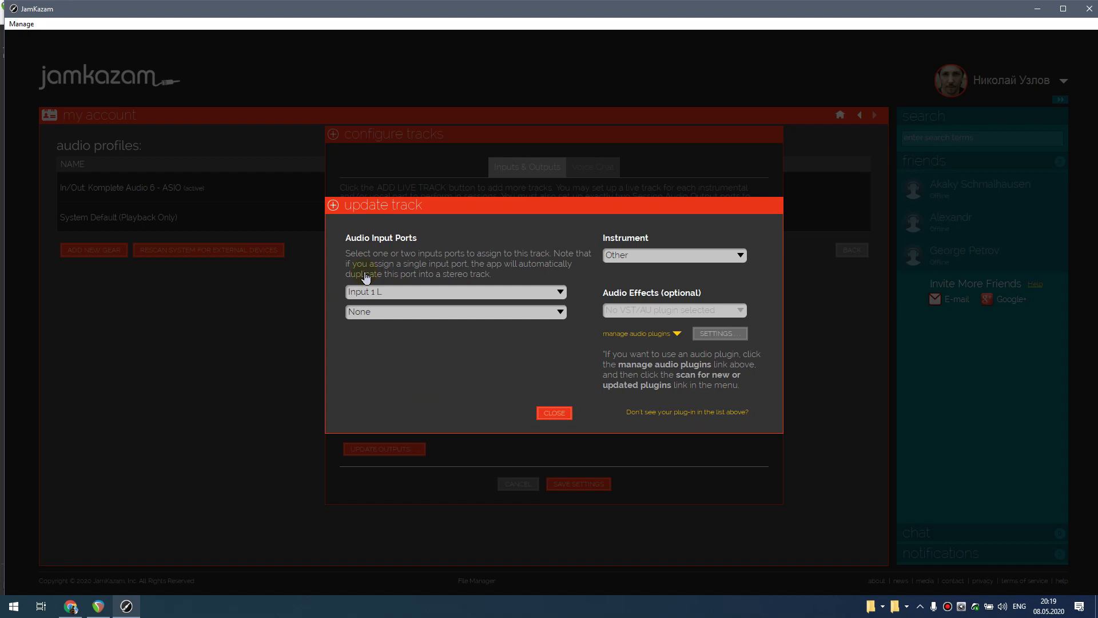
pyautogui.moveTo(741, 334); pyautogui.dragTo(682, 339)
pyautogui.click(668, 340)
pyautogui.click(640, 360)
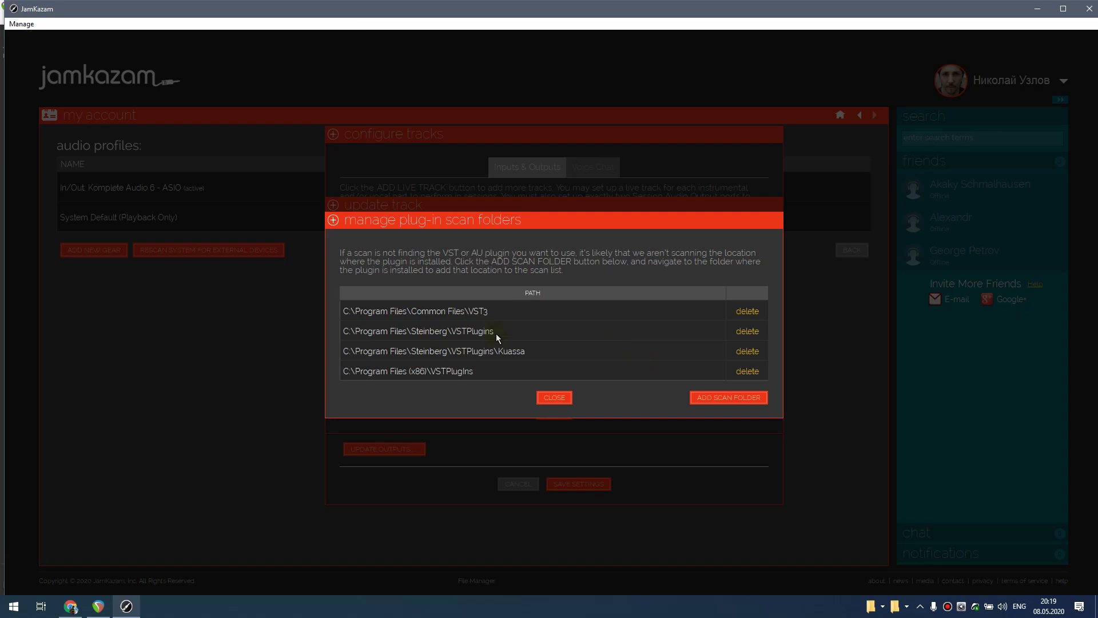
# - Compare them against REAPER's VST plug-in paths and a new track's effects chain
pyautogui.hotkey('alt', 'Tab')
pyautogui.hotkey('ctrl', 'p')
pyautogui.moveTo(435, 183); pyautogui.dragTo(777, 184)
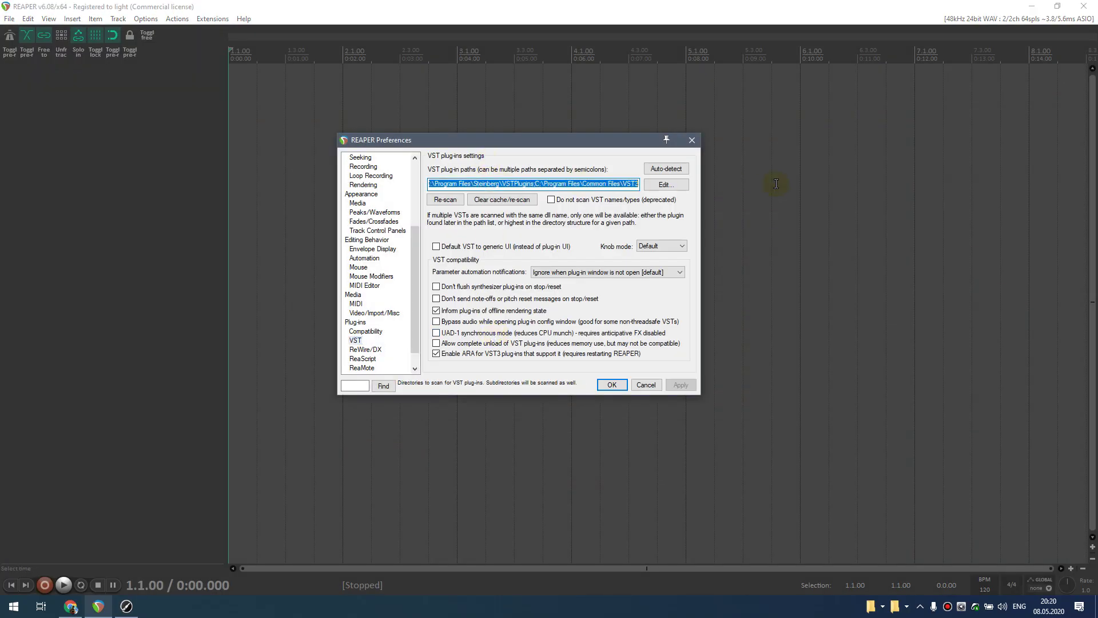
pyautogui.click(692, 140)
pyautogui.doubleClick(85, 162)
pyautogui.click(152, 76)
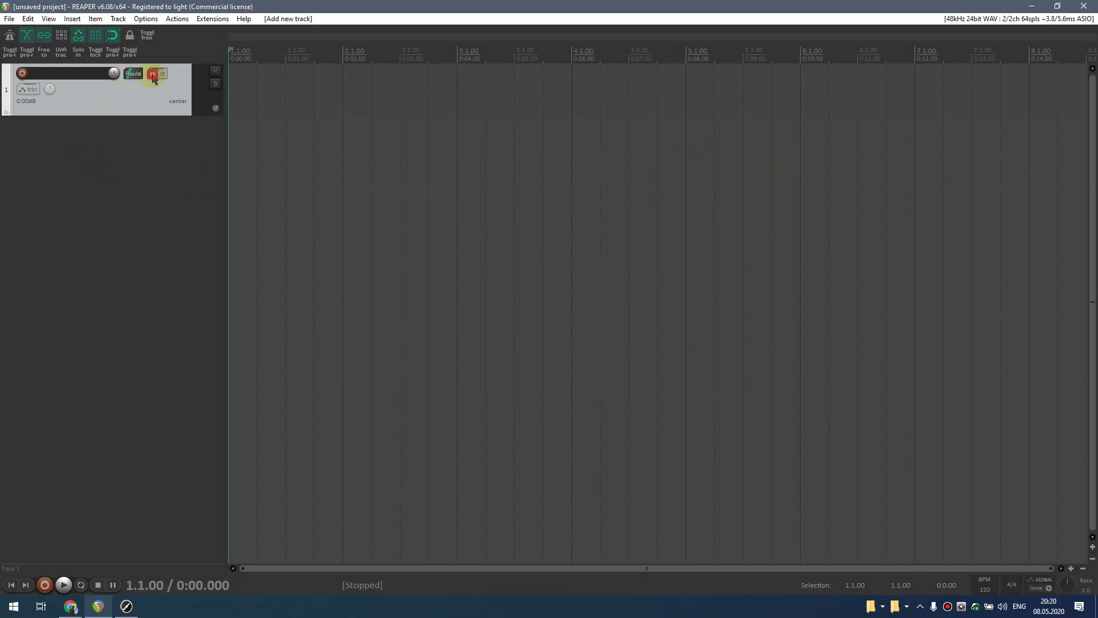
pyautogui.moveTo(163, 177); pyautogui.dragTo(434, 176)
pyautogui.click(458, 10)
pyautogui.click(381, 35)
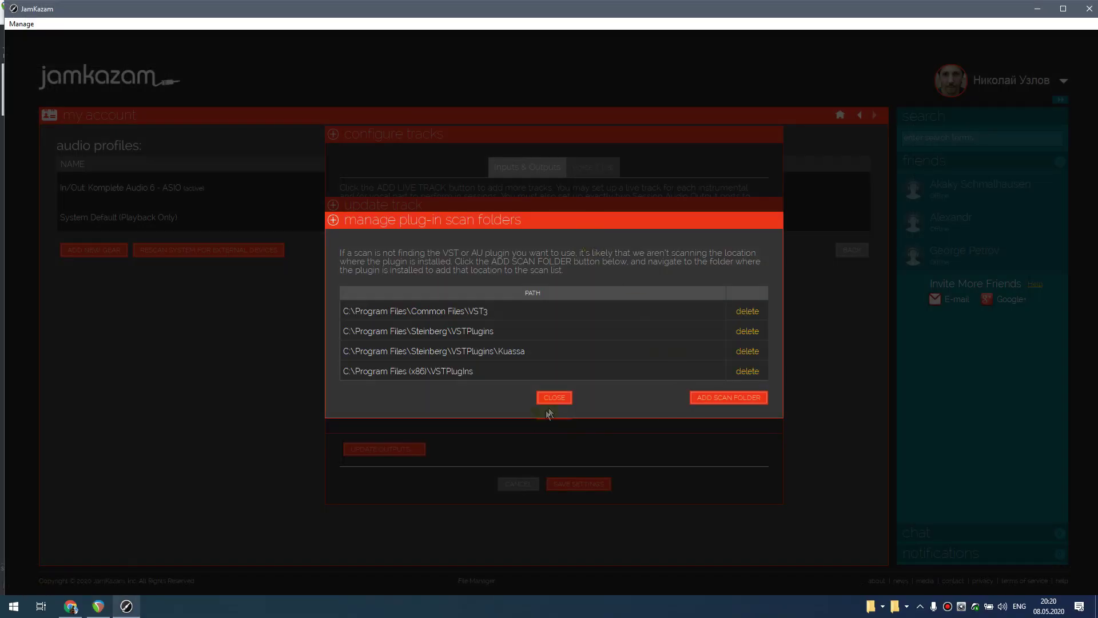
# - Scan for new or updated plugins, then leave track setup without saving
pyautogui.click(553, 397)
pyautogui.click(638, 334)
pyautogui.click(671, 312)
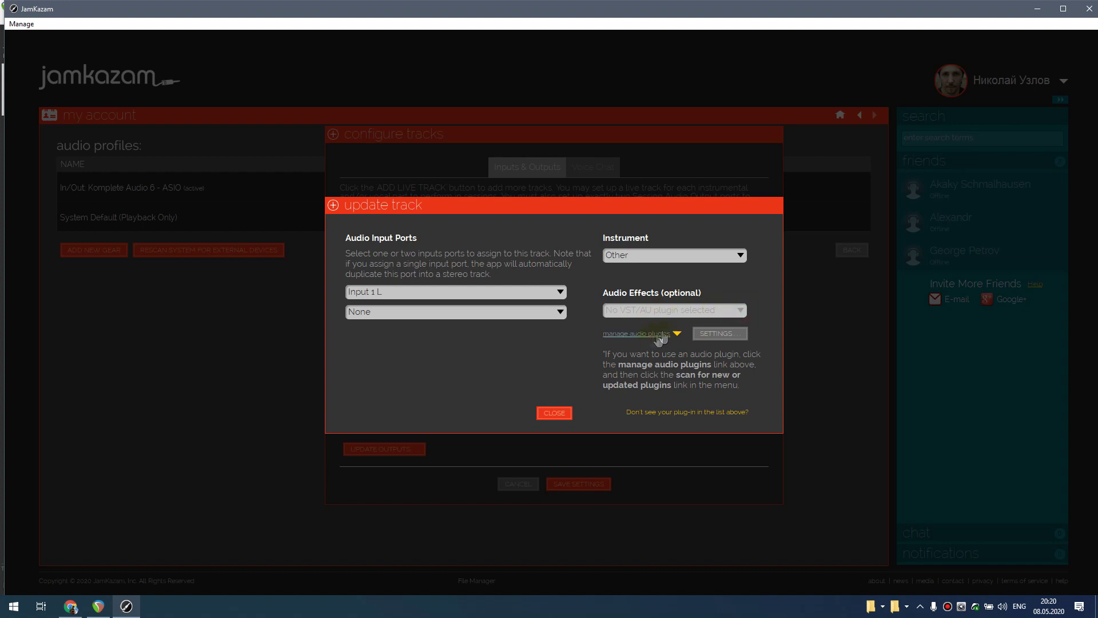
pyautogui.click(673, 334)
pyautogui.click(615, 347)
pyautogui.click(738, 338)
pyautogui.click(664, 347)
pyautogui.click(555, 386)
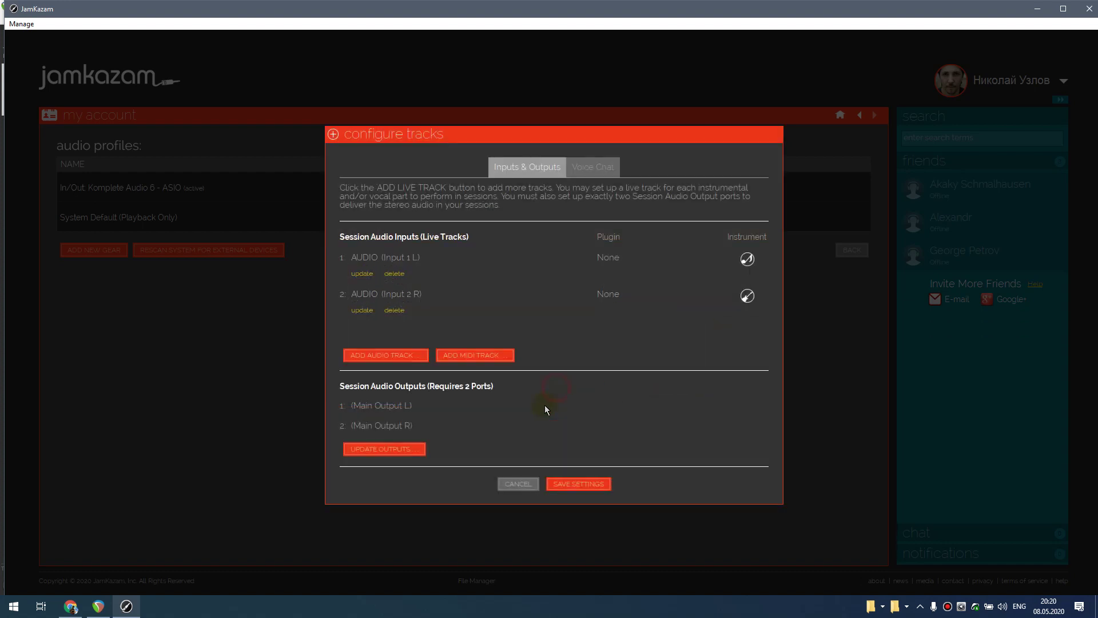
pyautogui.click(519, 483)
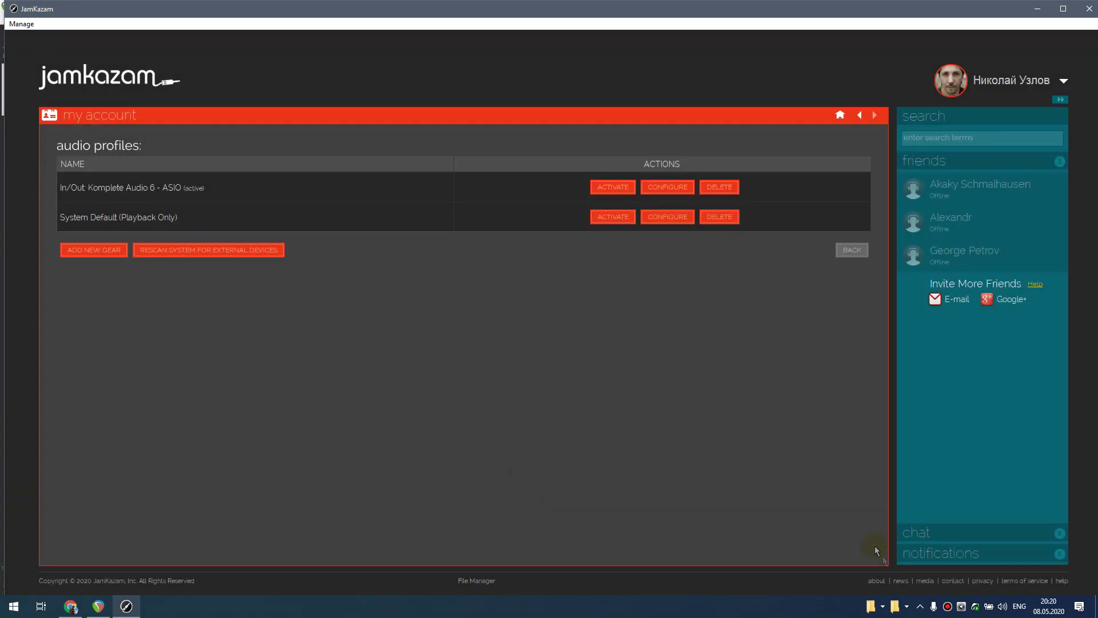
# - Check the ASIO Link Pro mixer from the system tray and quit JamKazam
pyautogui.click(920, 606)
pyautogui.click(909, 515)
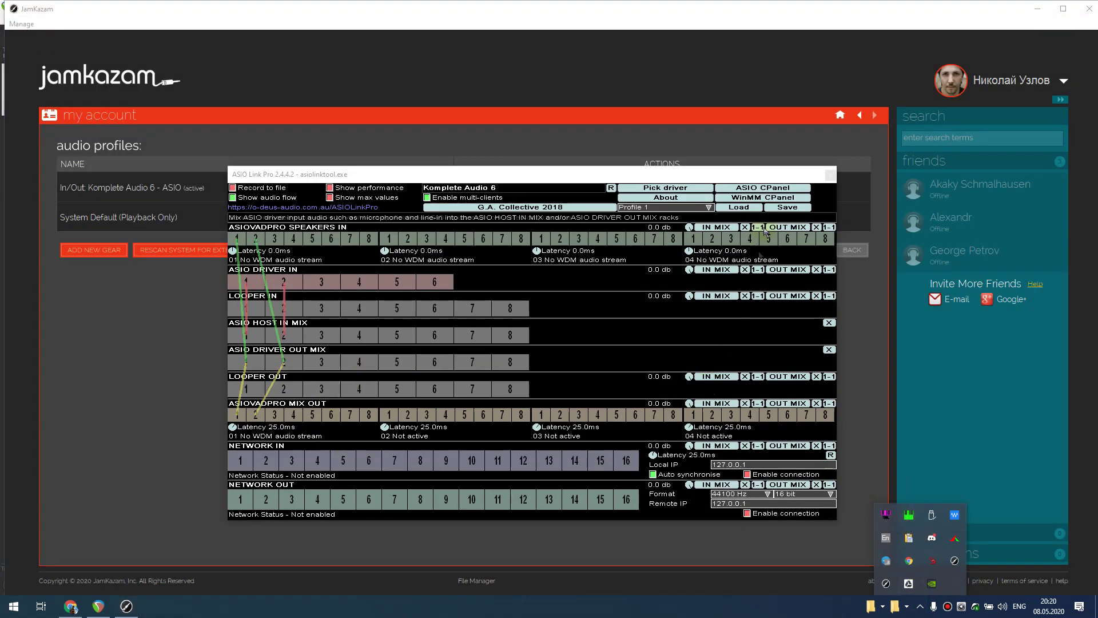
pyautogui.click(830, 175)
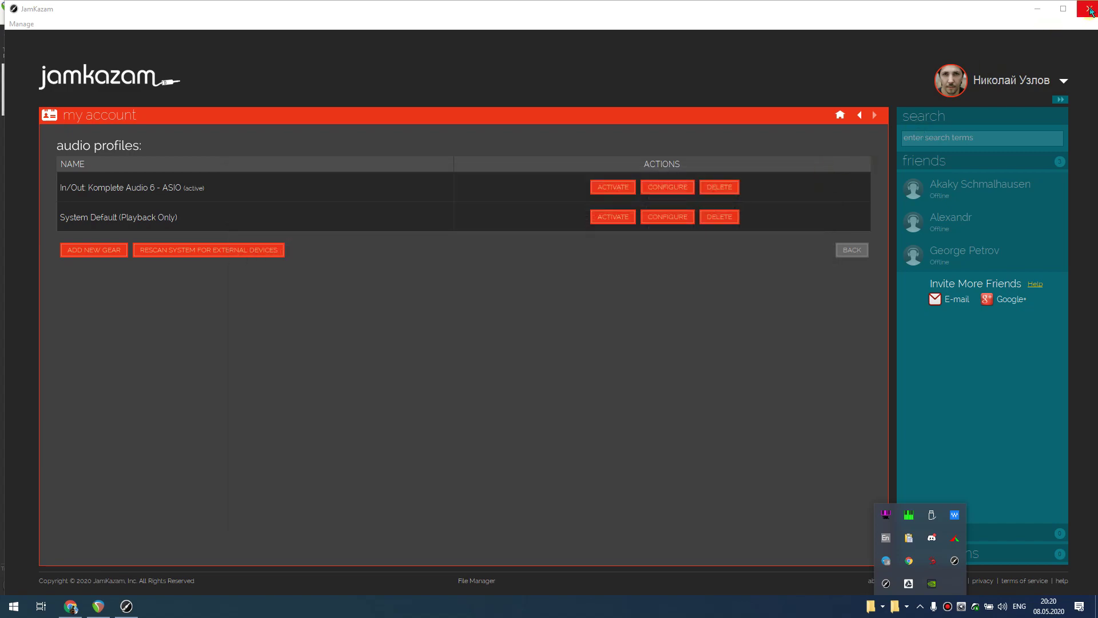
pyautogui.click(1089, 9)
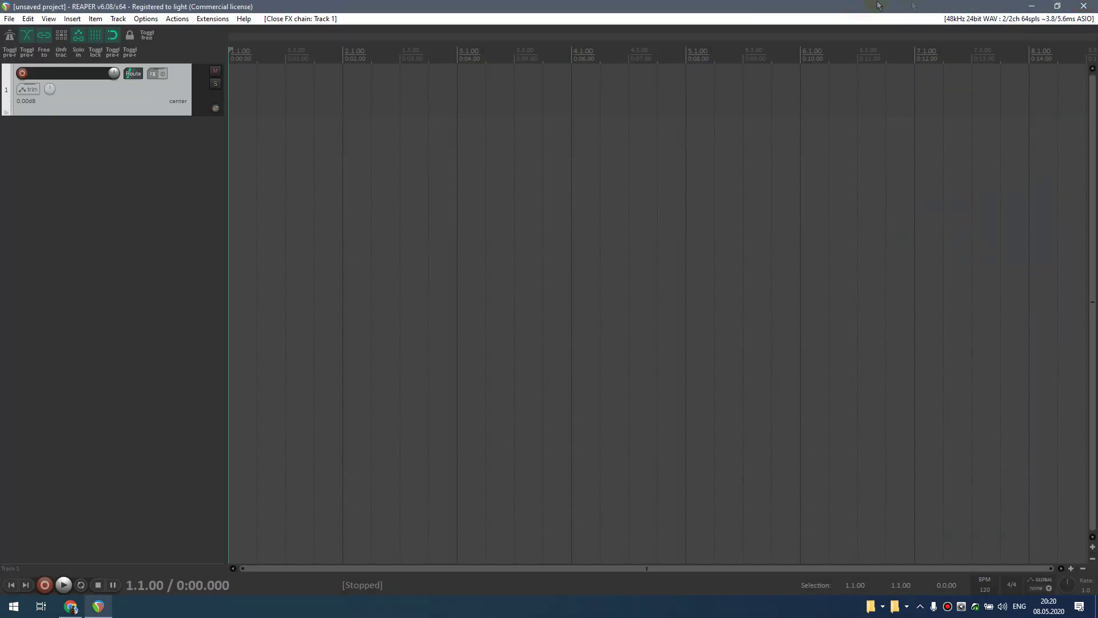
# - Quit REAPER without saving, then stop ASIO and exit the ASIO Link Pro Tool
pyautogui.click(1093, 7)
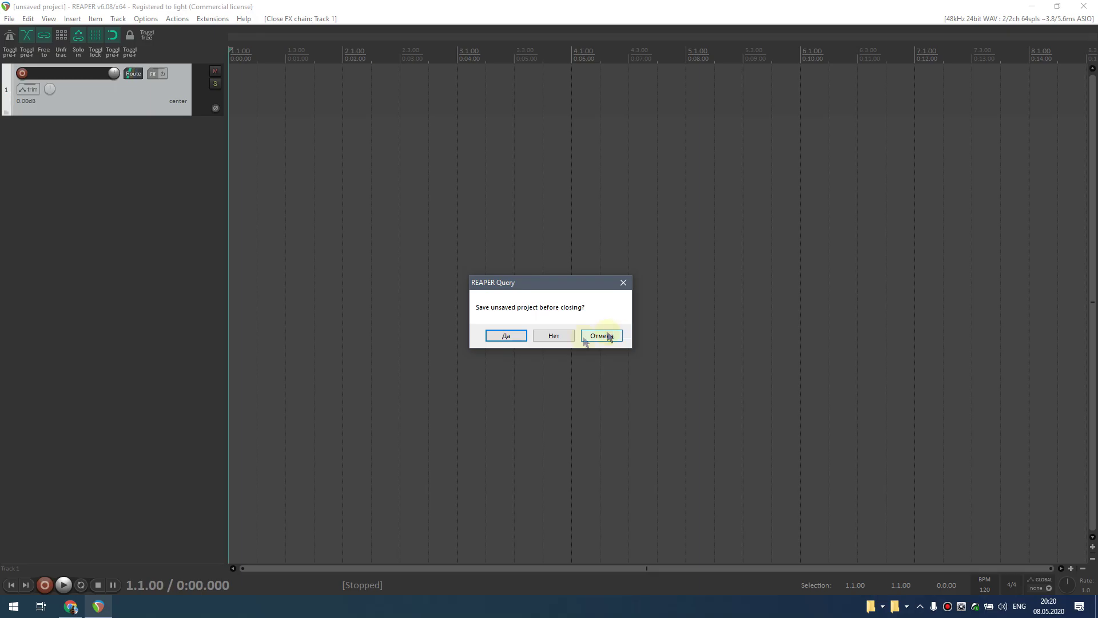
pyautogui.click(568, 334)
pyautogui.click(920, 608)
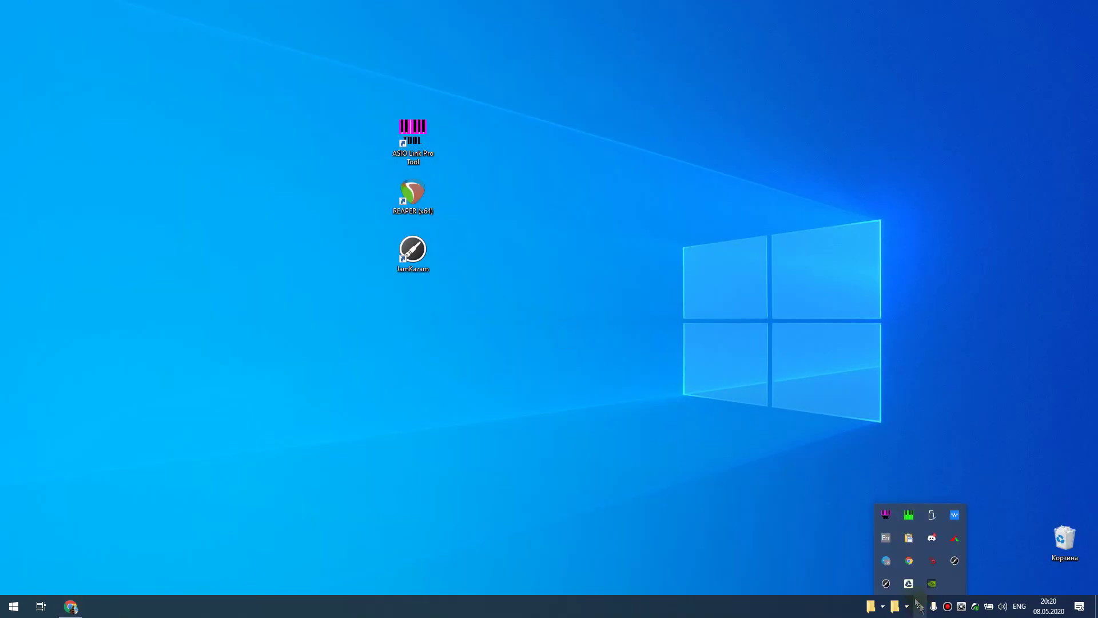
pyautogui.click(886, 514)
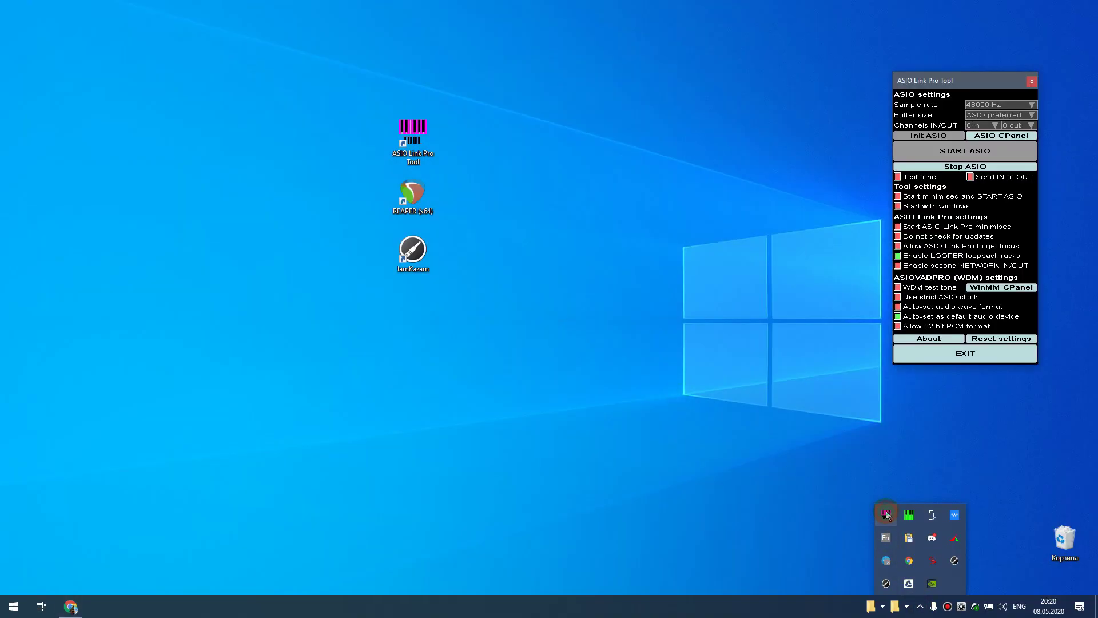
pyautogui.click(974, 167)
pyautogui.click(964, 360)
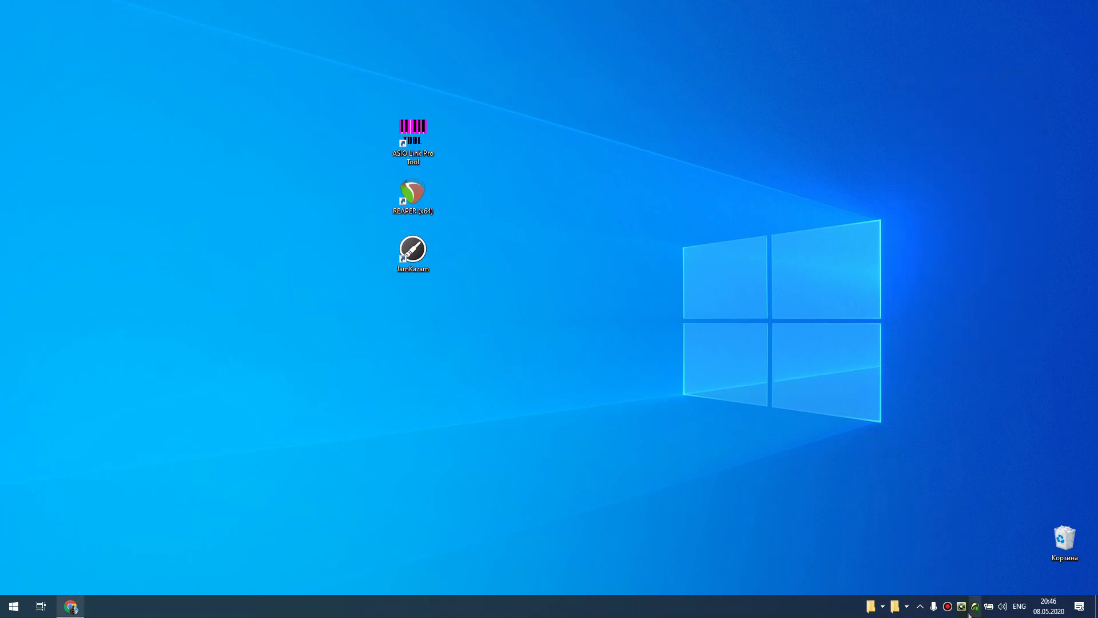
# - Relaunch ASIO Link Pro, start ASIO and save the routing profile as 1.OAS on the desktop
pyautogui.click(963, 609)
pyautogui.rightClick(963, 610)
pyautogui.click(978, 598)
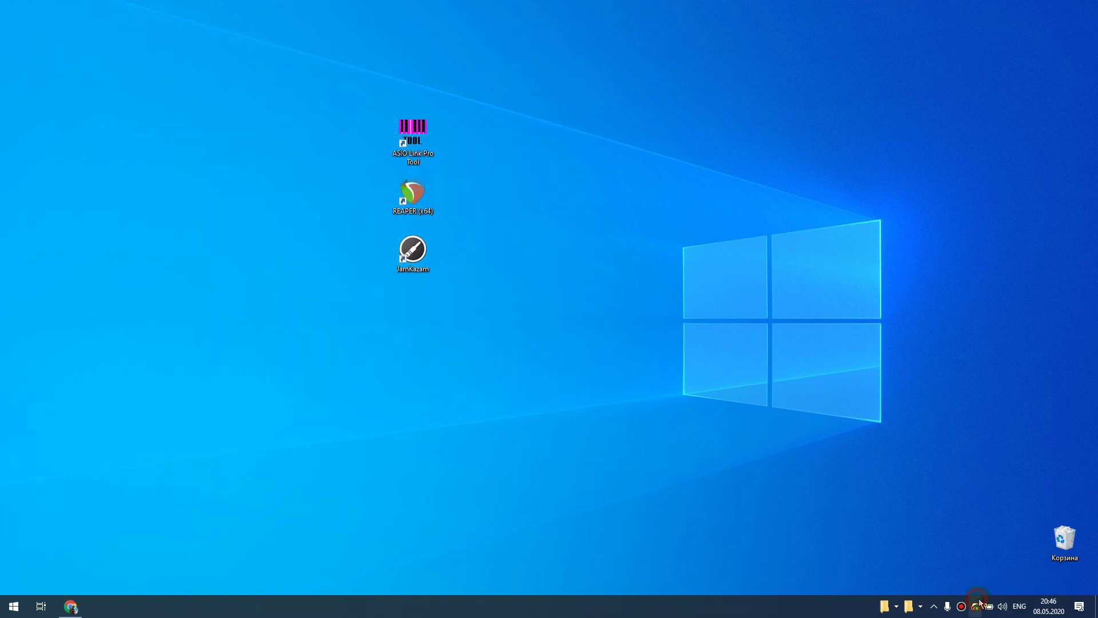
pyautogui.doubleClick(415, 134)
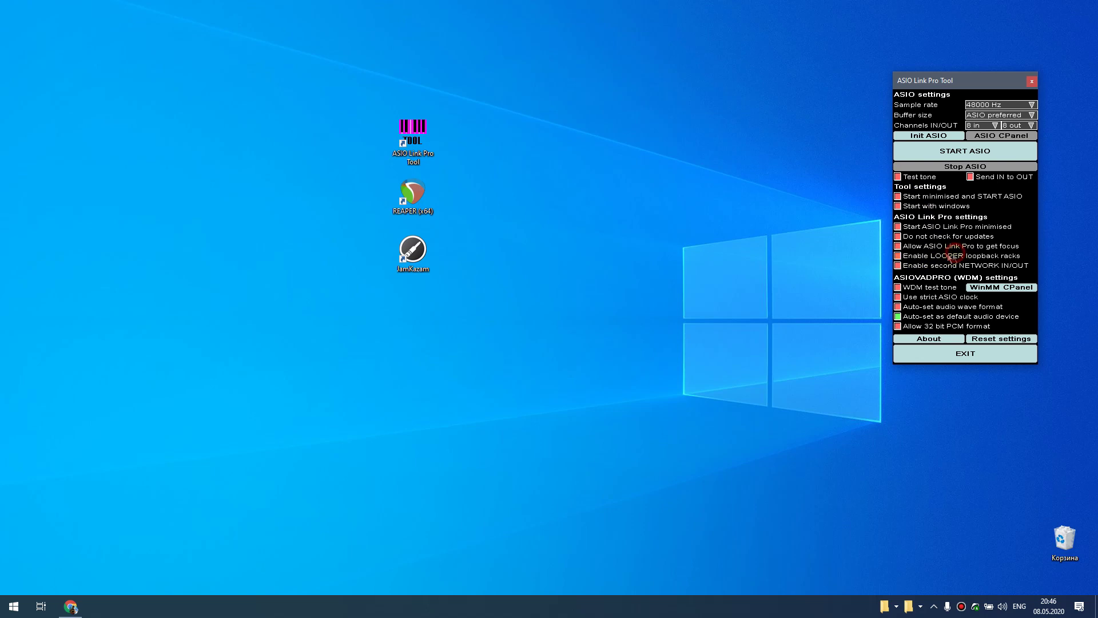
pyautogui.click(980, 152)
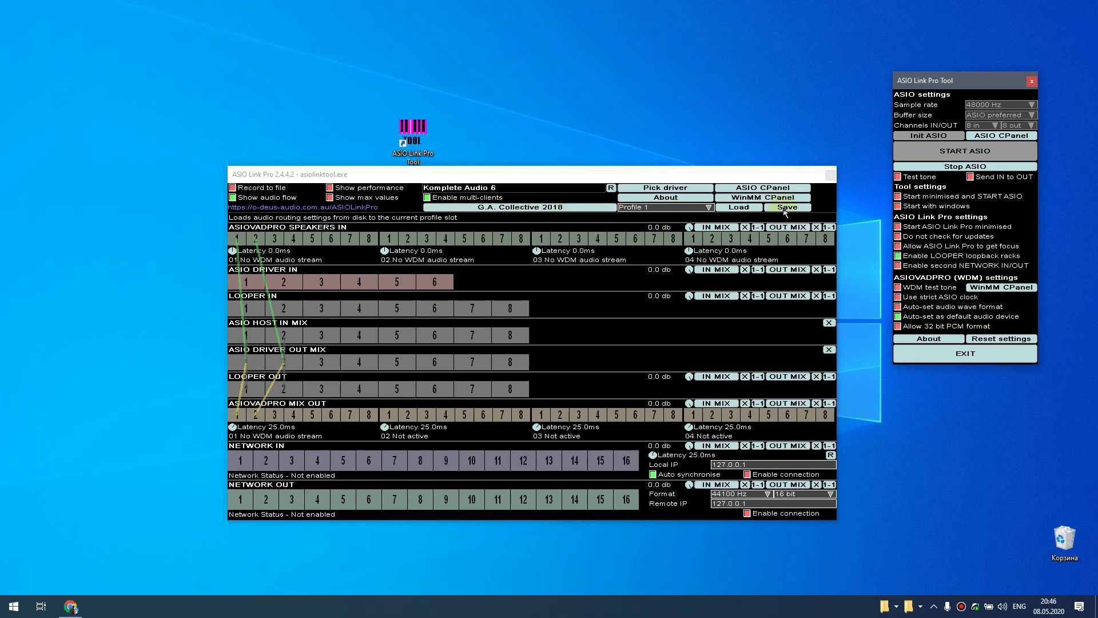
pyautogui.click(797, 209)
pyautogui.write('1')
pyautogui.click(676, 472)
pyautogui.click(408, 235)
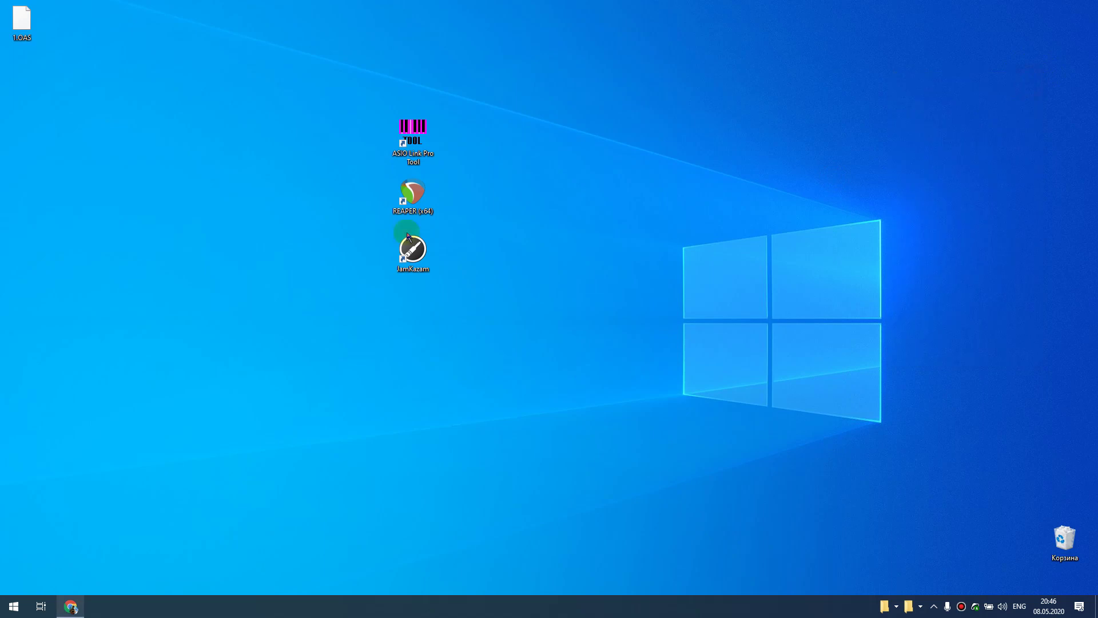
# - Launch REAPER and switch its audio device driver to ASIO Link Pro
pyautogui.doubleClick(412, 193)
pyautogui.click(146, 18)
pyautogui.click(227, 446)
pyautogui.click(571, 194)
pyautogui.click(523, 207)
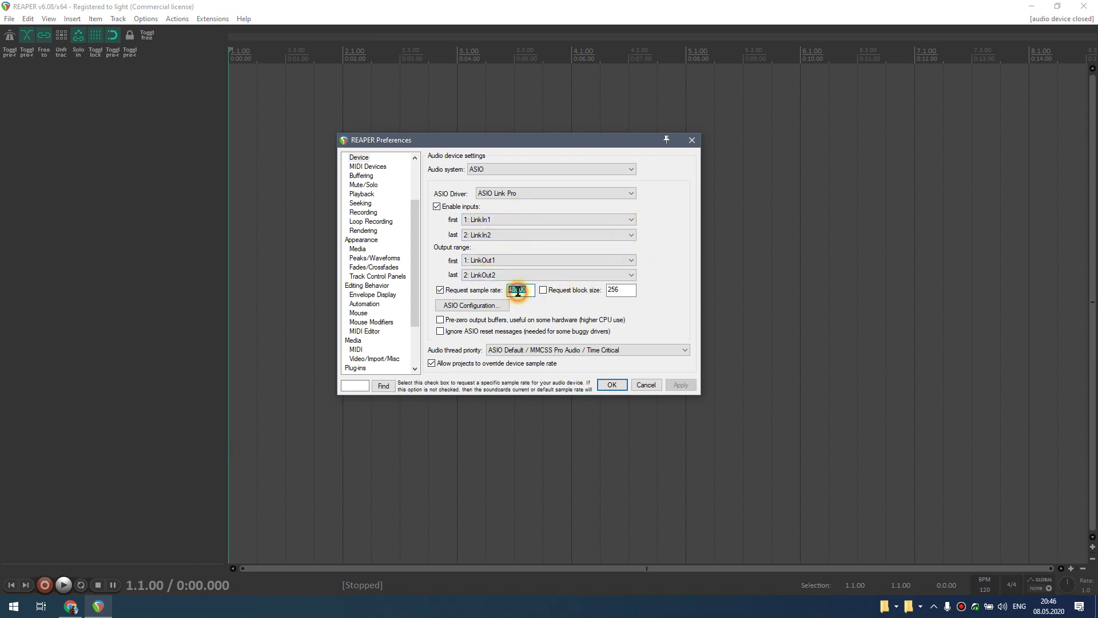
# - Check the Komplete Audio 6 control panel and the Main Output device's default format
pyautogui.click(885, 607)
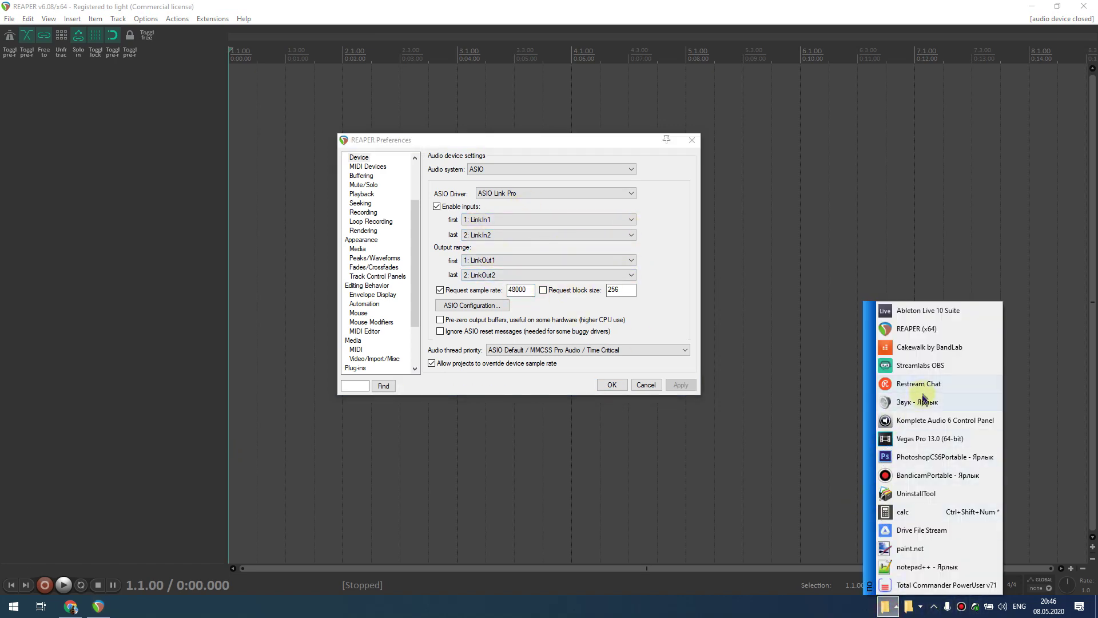
pyautogui.click(916, 420)
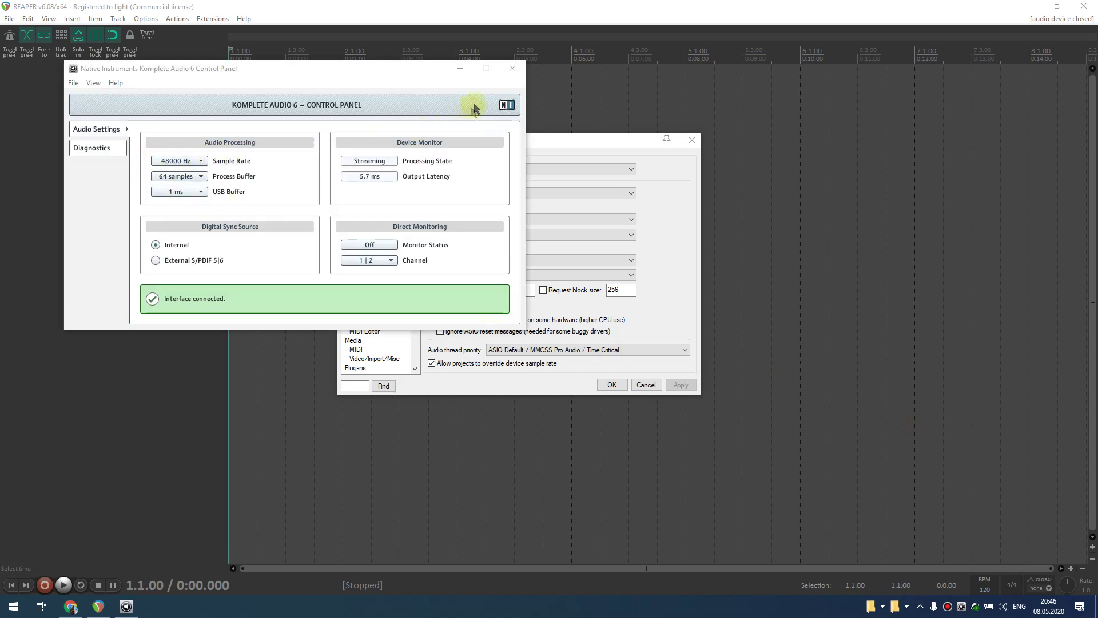
pyautogui.click(512, 68)
pyautogui.click(871, 606)
pyautogui.click(913, 400)
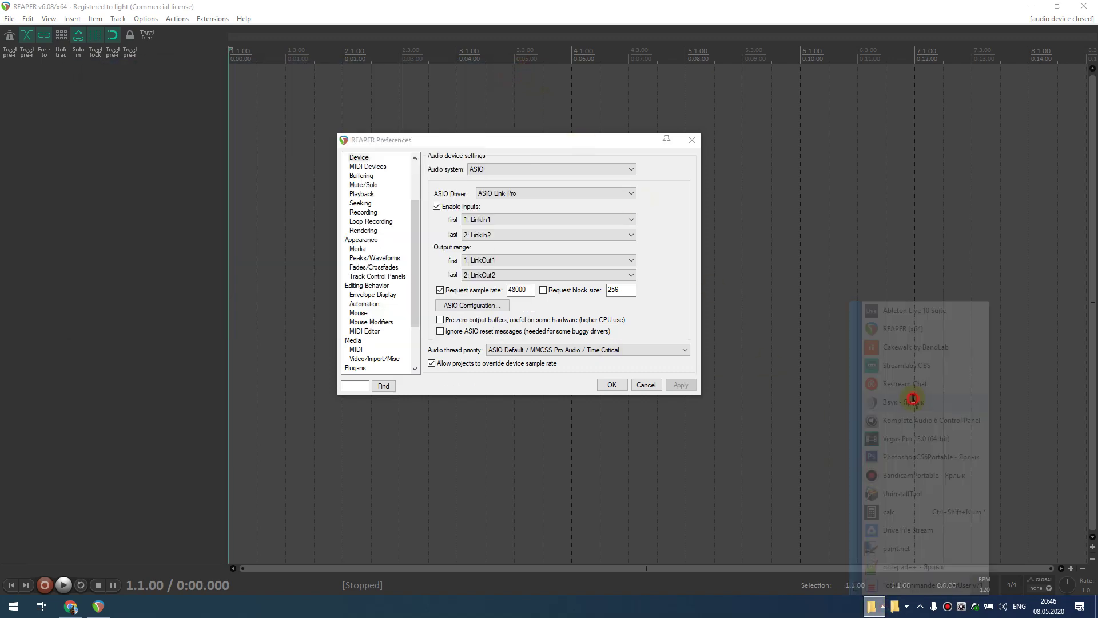
pyautogui.doubleClick(181, 203)
pyautogui.click(184, 146)
pyautogui.click(470, 127)
# - Check the Input 1/2 recording format, then apply REAPER's ASIO Link Pro settings at 48000 Hz
pyautogui.click(154, 102)
pyautogui.doubleClick(165, 205)
pyautogui.click(228, 146)
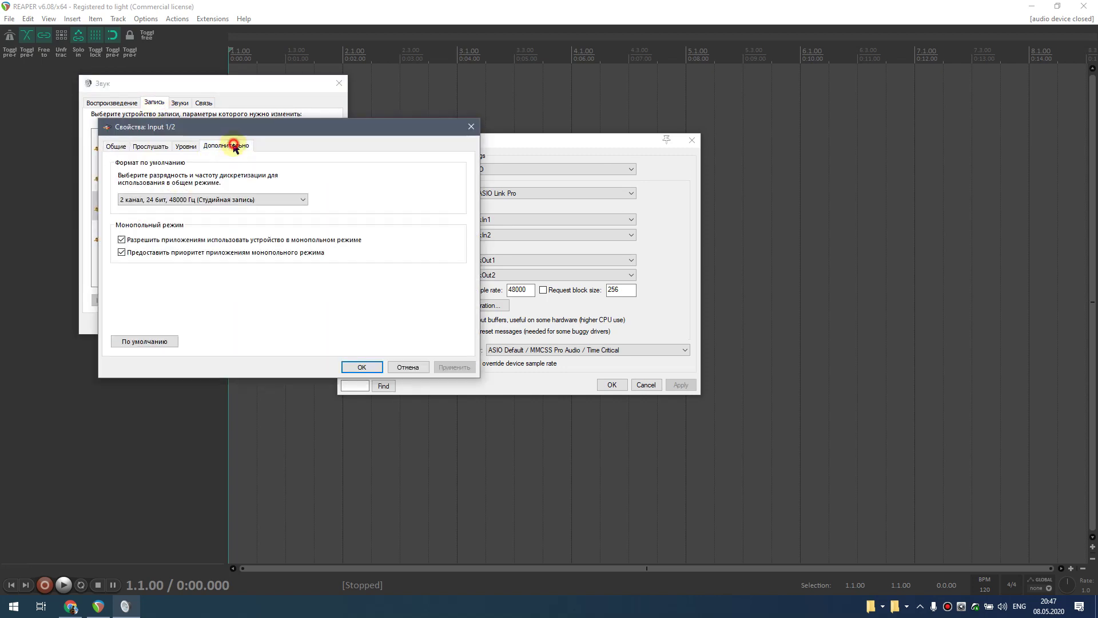
pyautogui.click(362, 366)
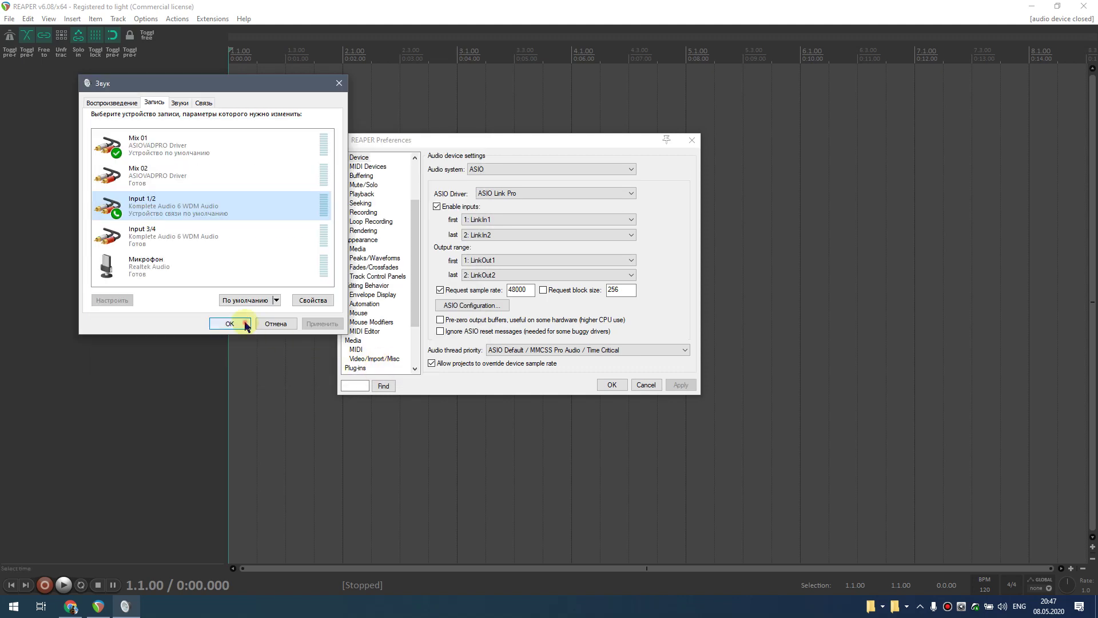
pyautogui.click(244, 322)
pyautogui.click(617, 384)
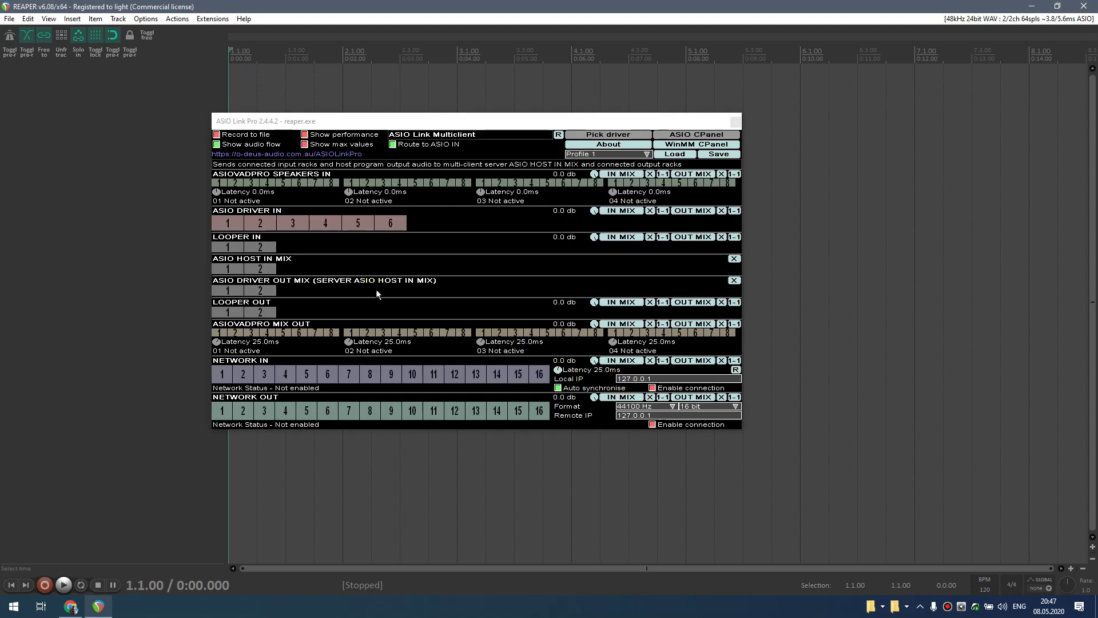
# - Add two record-armed tracks with inputs LinkIn1 and LinkIn2
pyautogui.click(736, 121)
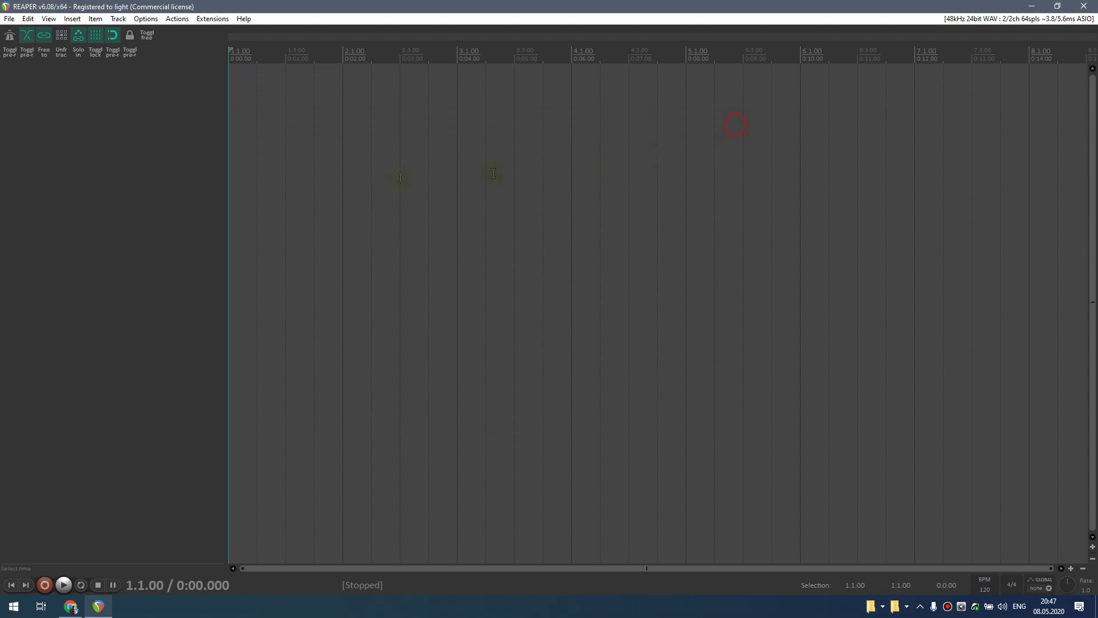
pyautogui.doubleClick(117, 150)
pyautogui.doubleClick(116, 150)
pyautogui.click(22, 73)
pyautogui.click(126, 92)
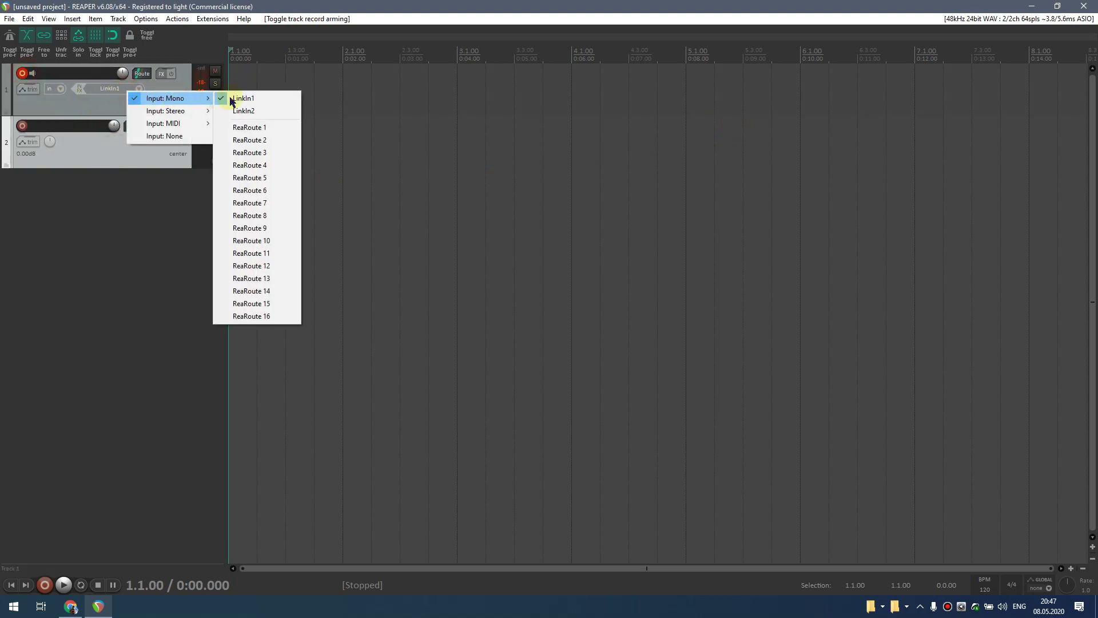
pyautogui.click(23, 126)
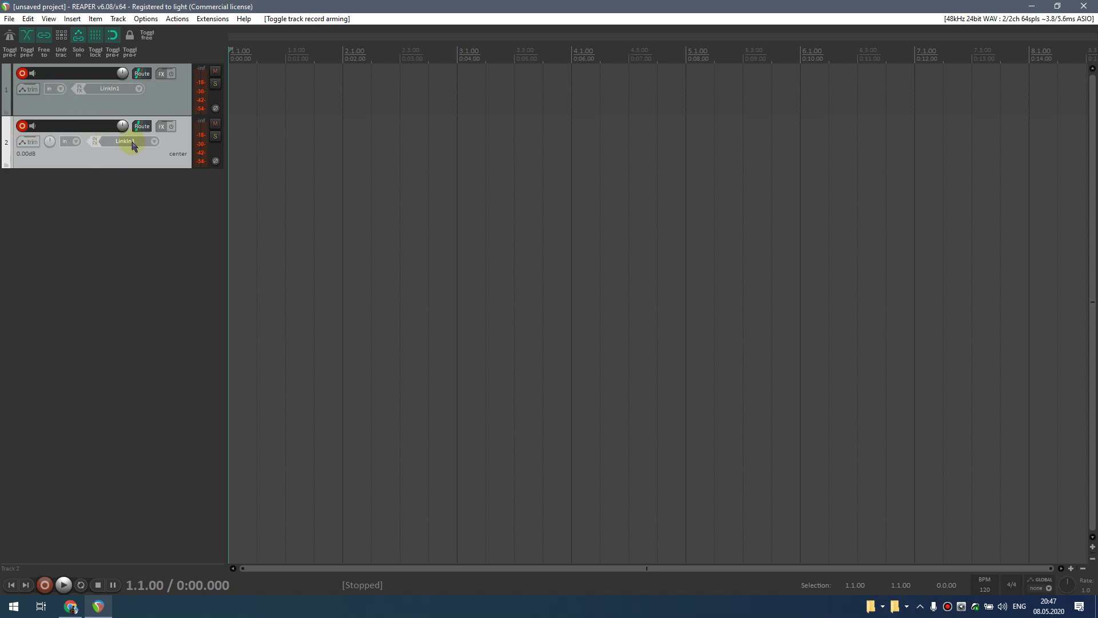
pyautogui.click(148, 142)
pyautogui.moveTo(188, 149)
pyautogui.click(276, 166)
# - Insert an Addictive Keys virtual instrument track
pyautogui.rightClick(101, 222)
pyautogui.click(164, 251)
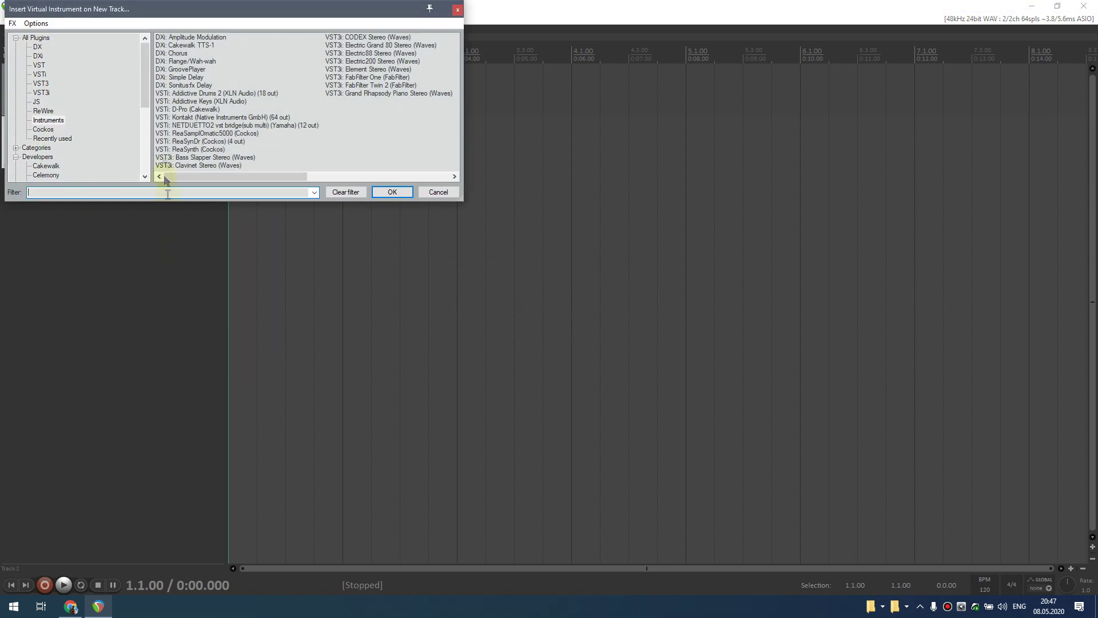
pyautogui.click(218, 101)
pyautogui.press('Return')
pyautogui.press('Escape')
# - In ASIO Link Pro, route DRIVER IN 1-2 to HOST IN MIX and save the profile as 2
pyautogui.click(919, 606)
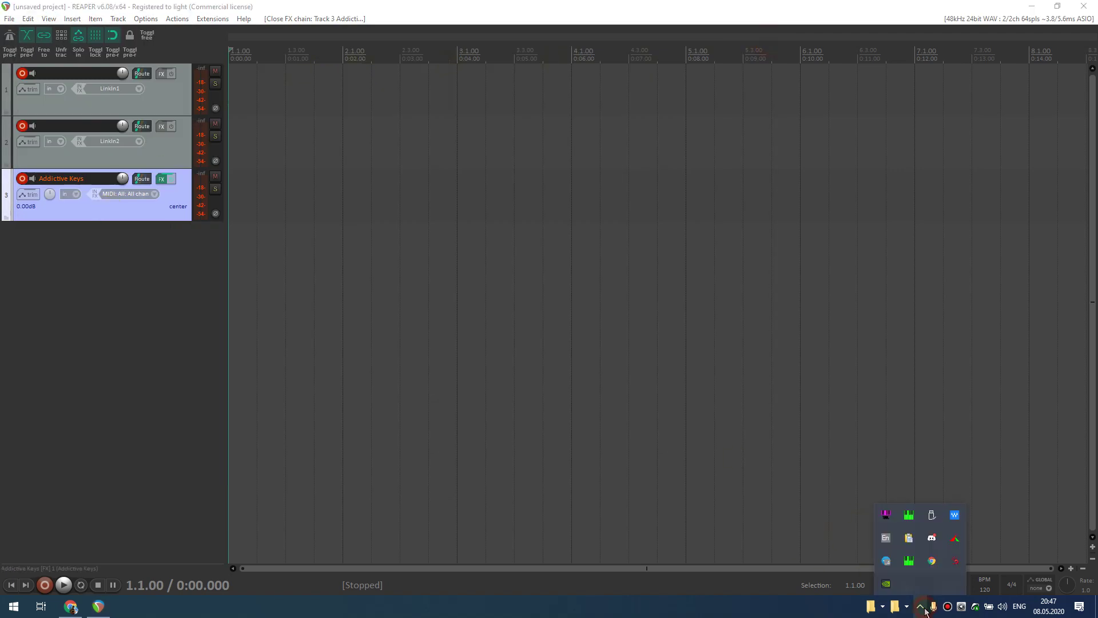
pyautogui.click(914, 563)
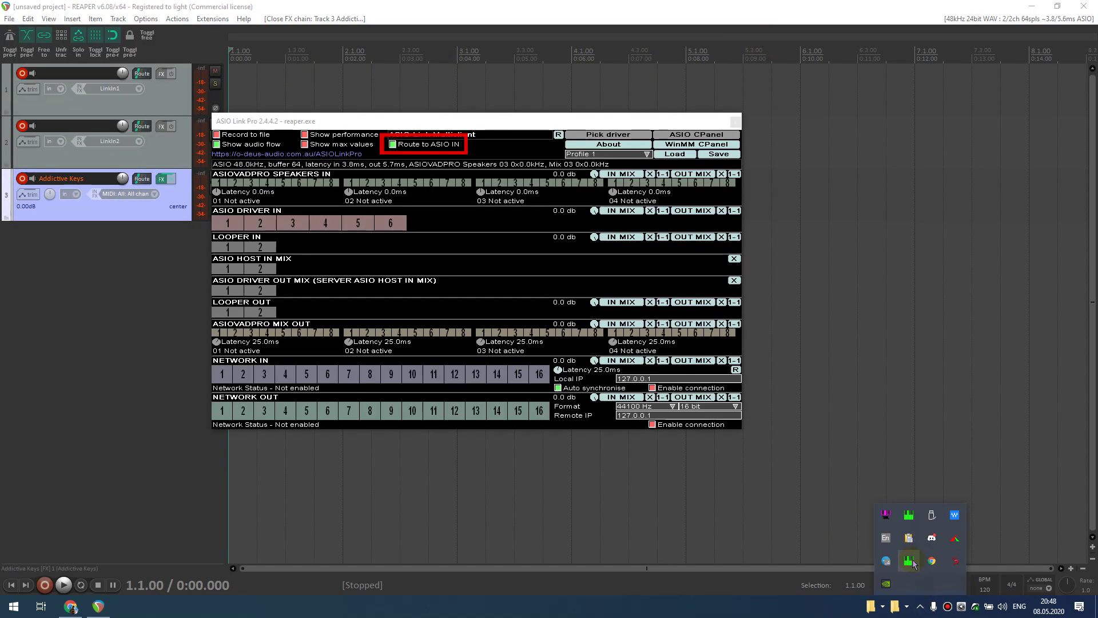
pyautogui.moveTo(237, 227); pyautogui.dragTo(260, 267)
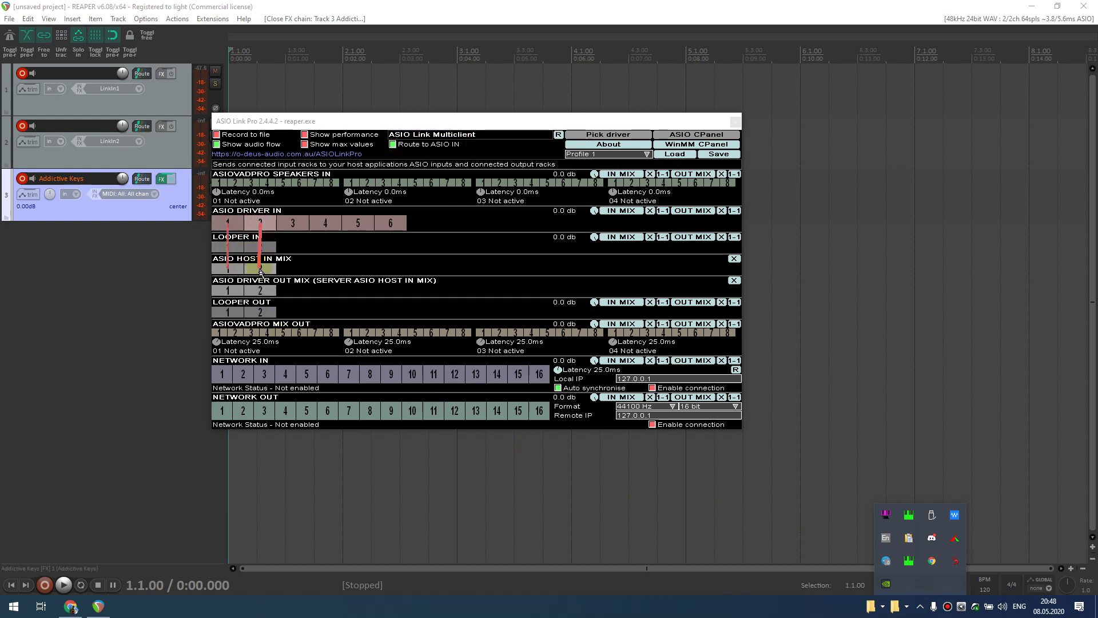
pyautogui.click(718, 154)
pyautogui.write('2')
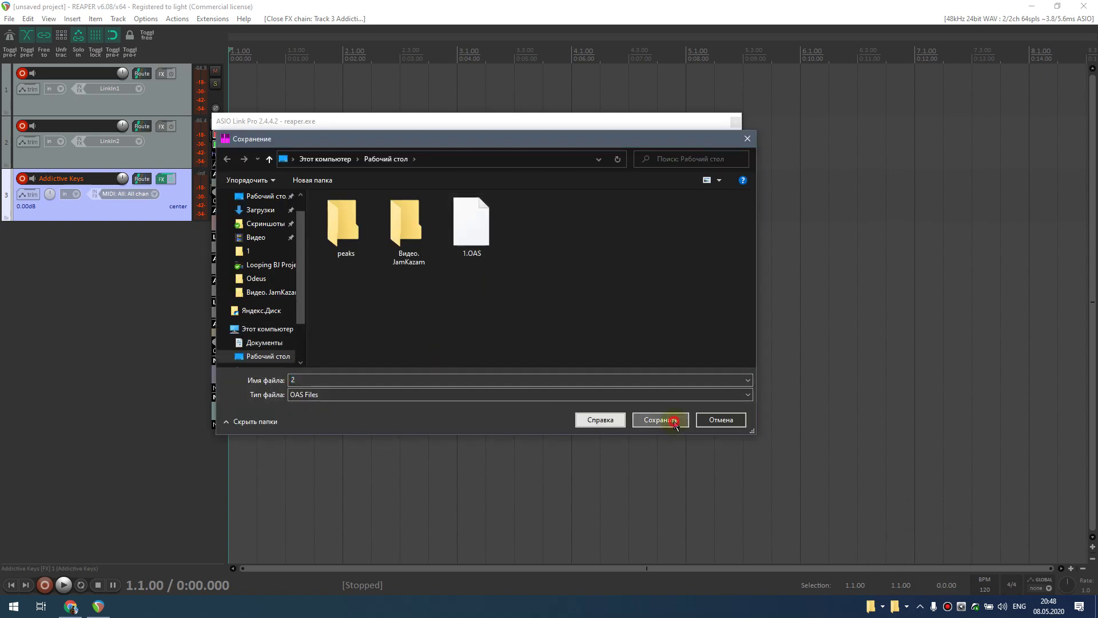
pyautogui.click(672, 419)
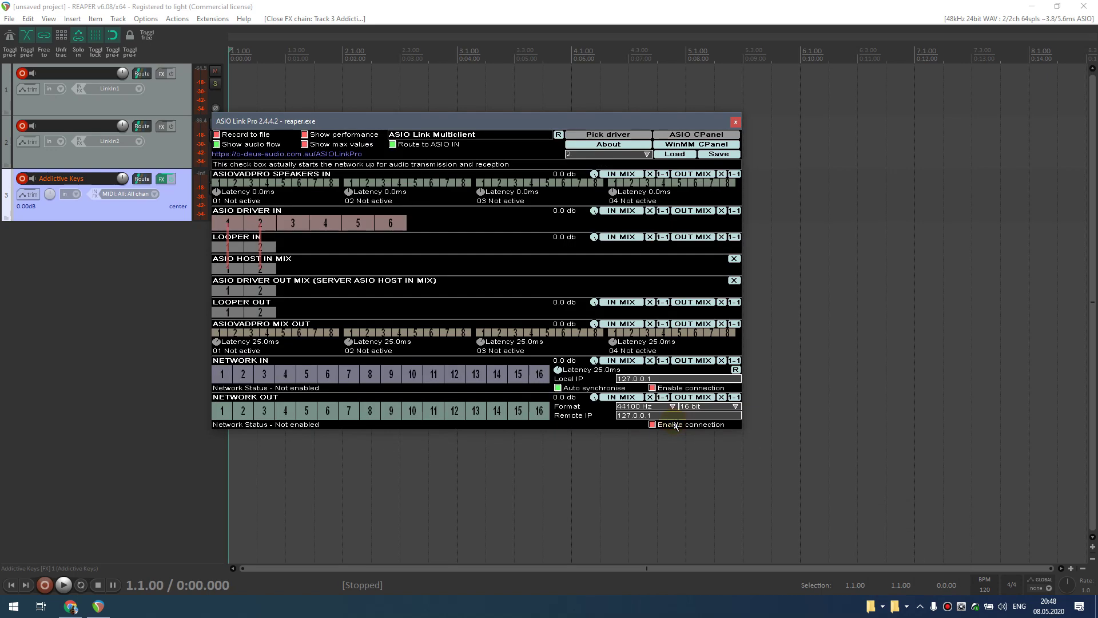
pyautogui.click(736, 122)
pyautogui.click(1032, 7)
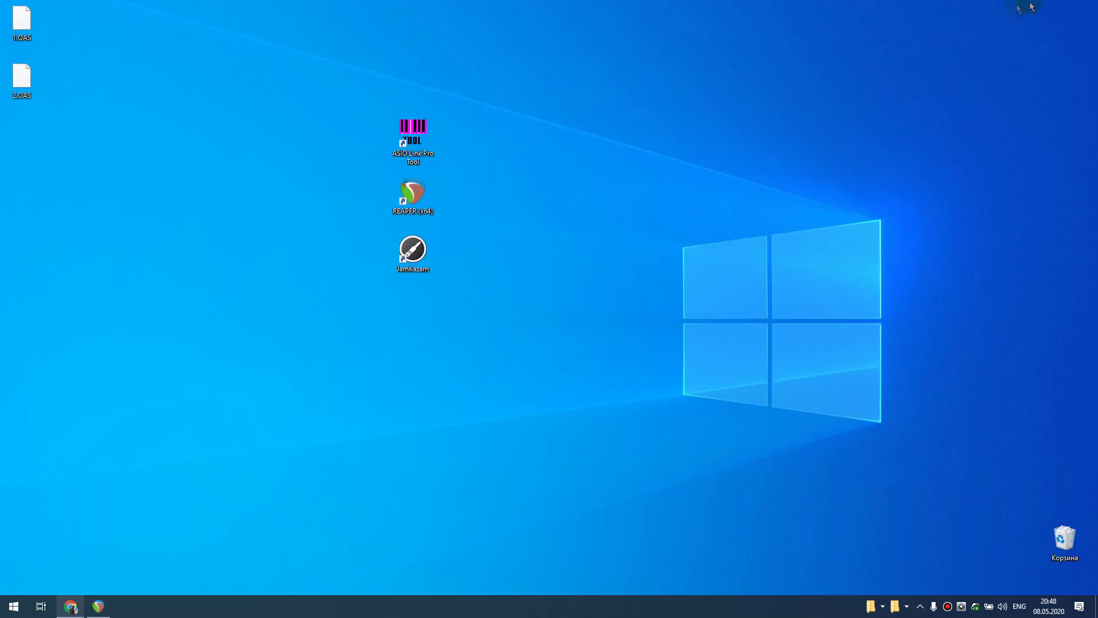
# - Launch JamKazam and start adding a new audio gear profile from the Audio Gear page
pyautogui.doubleClick(413, 261)
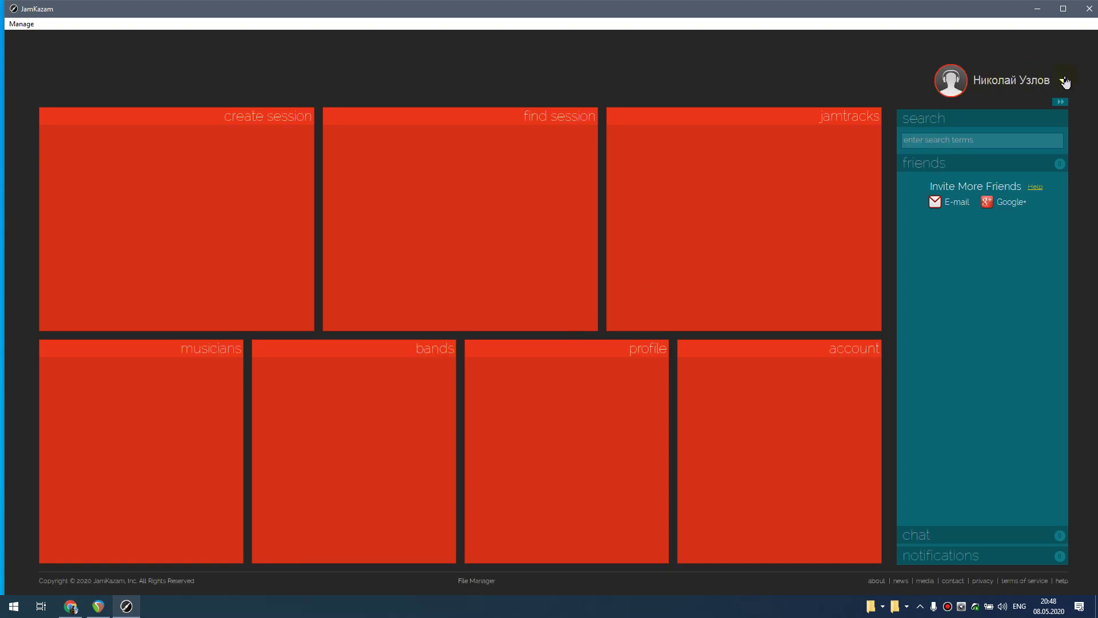
pyautogui.click(1065, 81)
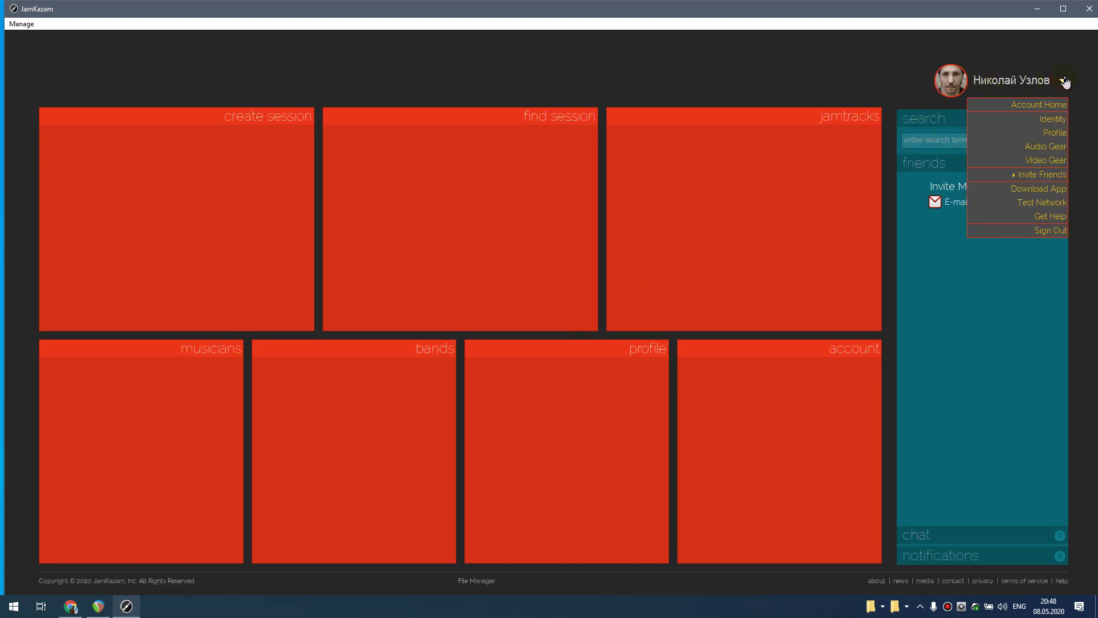
pyautogui.click(1055, 150)
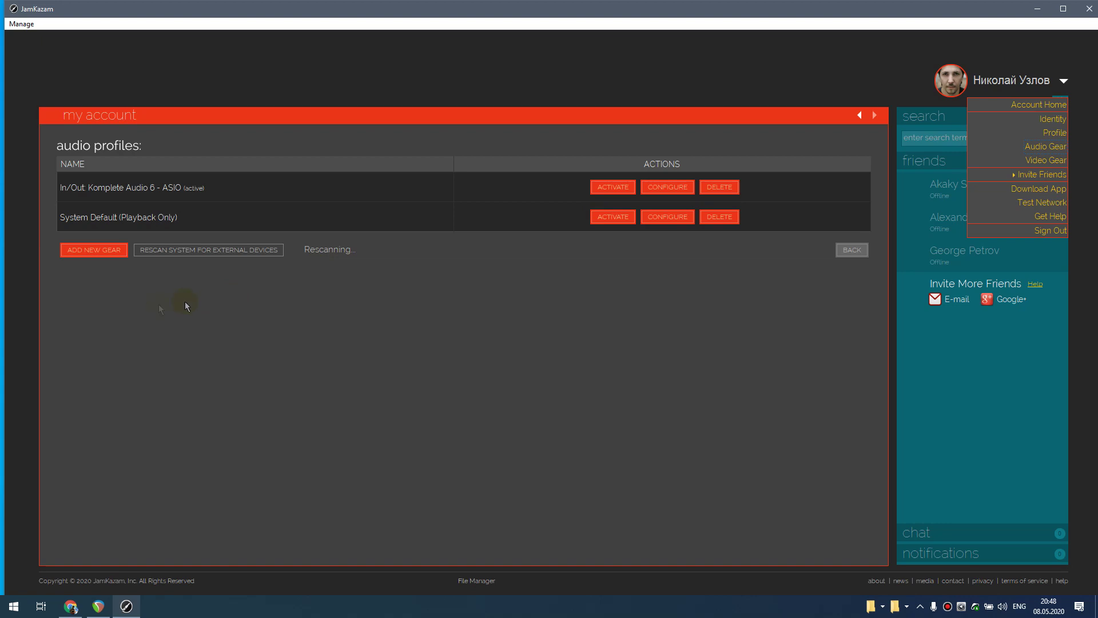
pyautogui.click(103, 252)
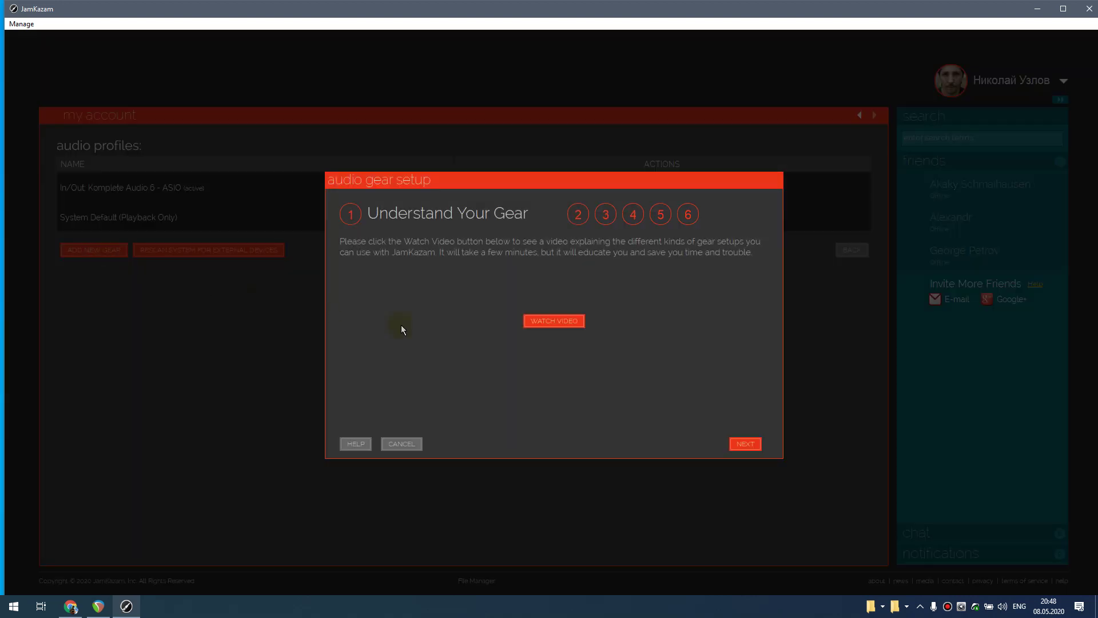
pyautogui.click(745, 444)
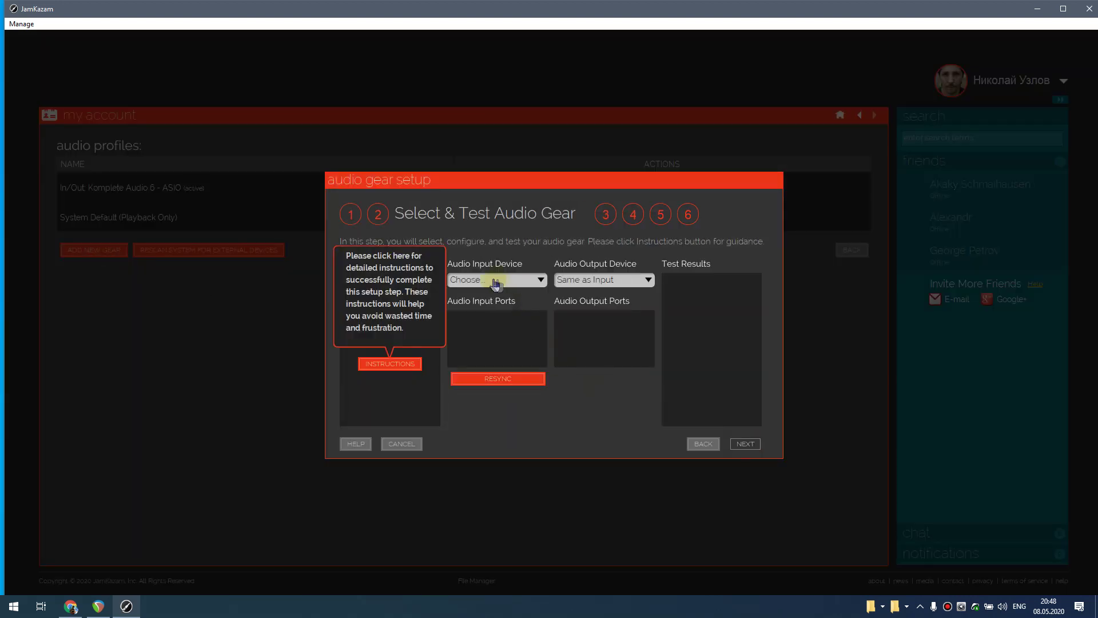
# - Choose ASIO Link Pro - ASIO as the input device and pass the 9.5 ms latency test
pyautogui.click(495, 281)
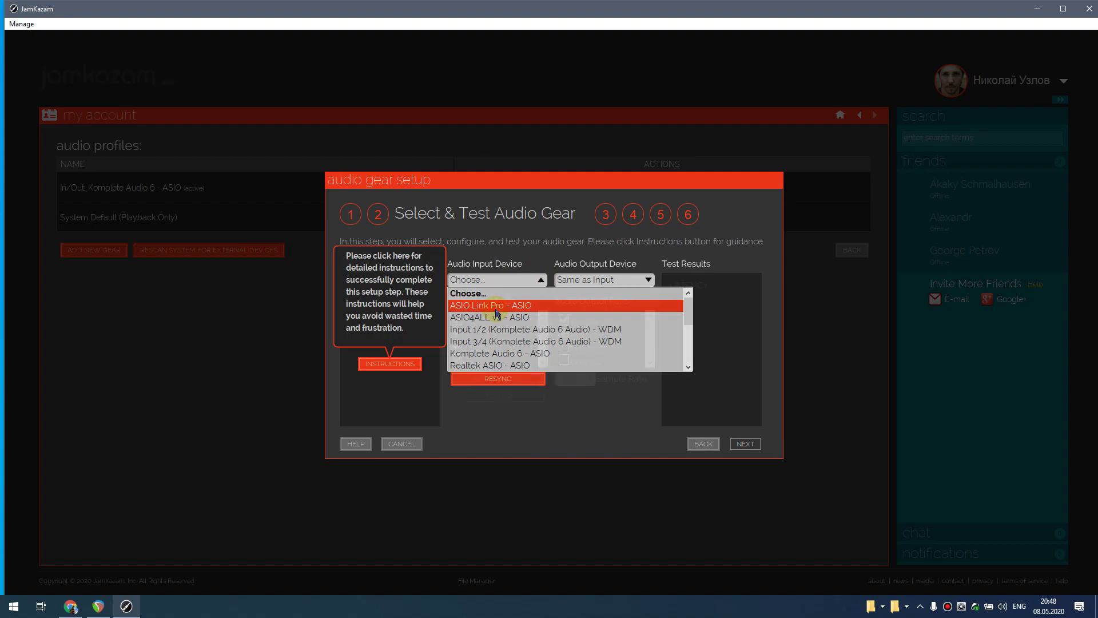
pyautogui.click(495, 306)
pyautogui.moveTo(527, 90); pyautogui.dragTo(802, 512)
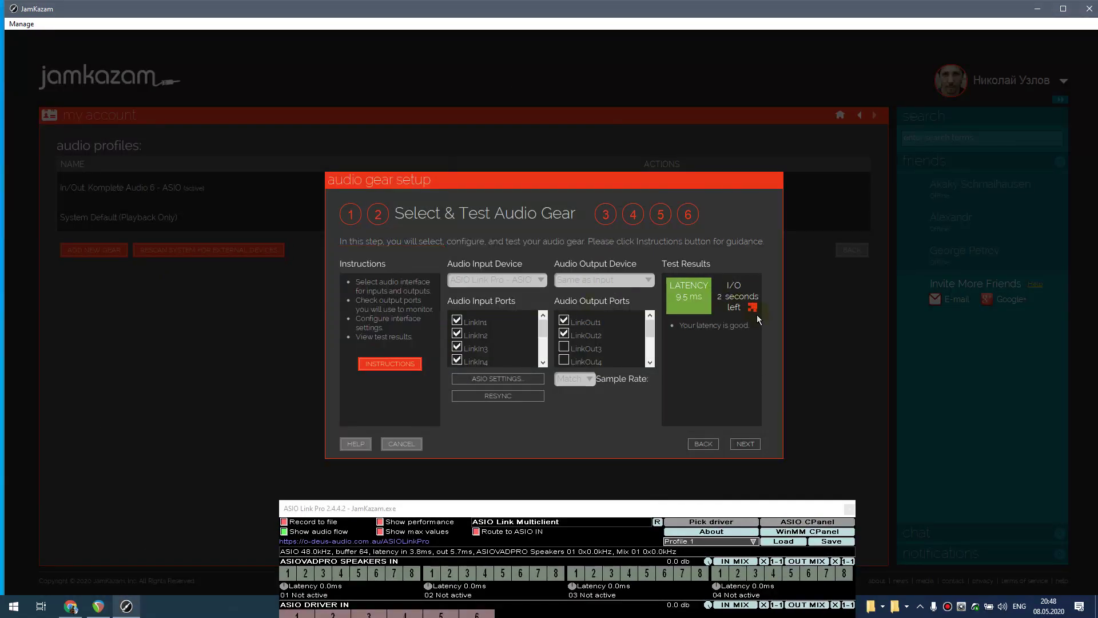
pyautogui.scroll(-2, 459, 349)
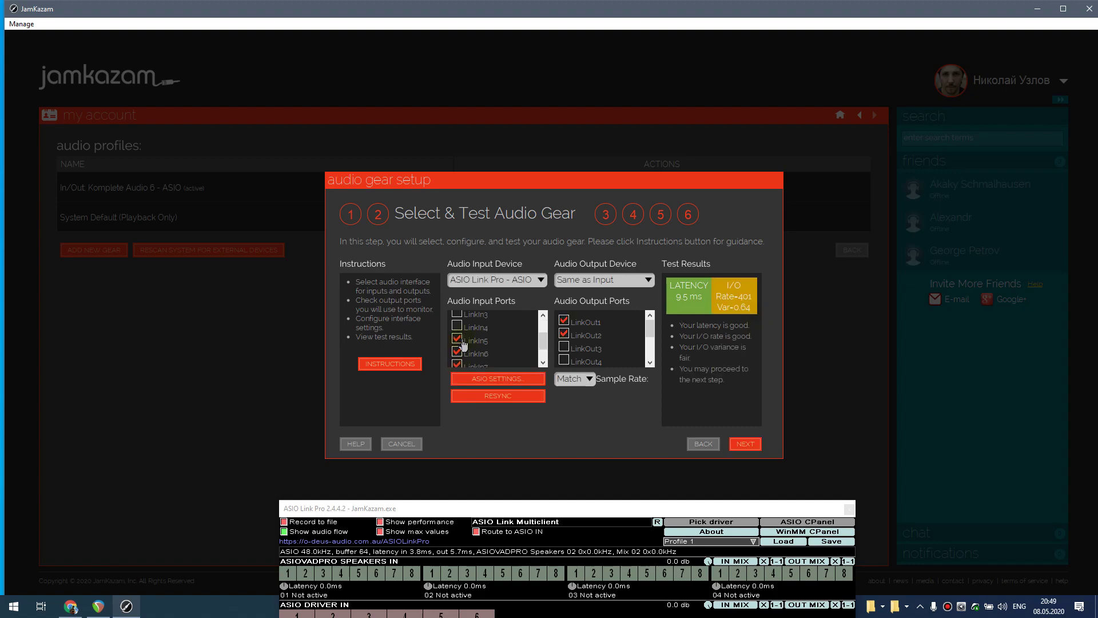
pyautogui.click(746, 443)
# - Set the Electric Guitar track's inputs to LinkIn1 and LinkIn2
pyautogui.click(470, 314)
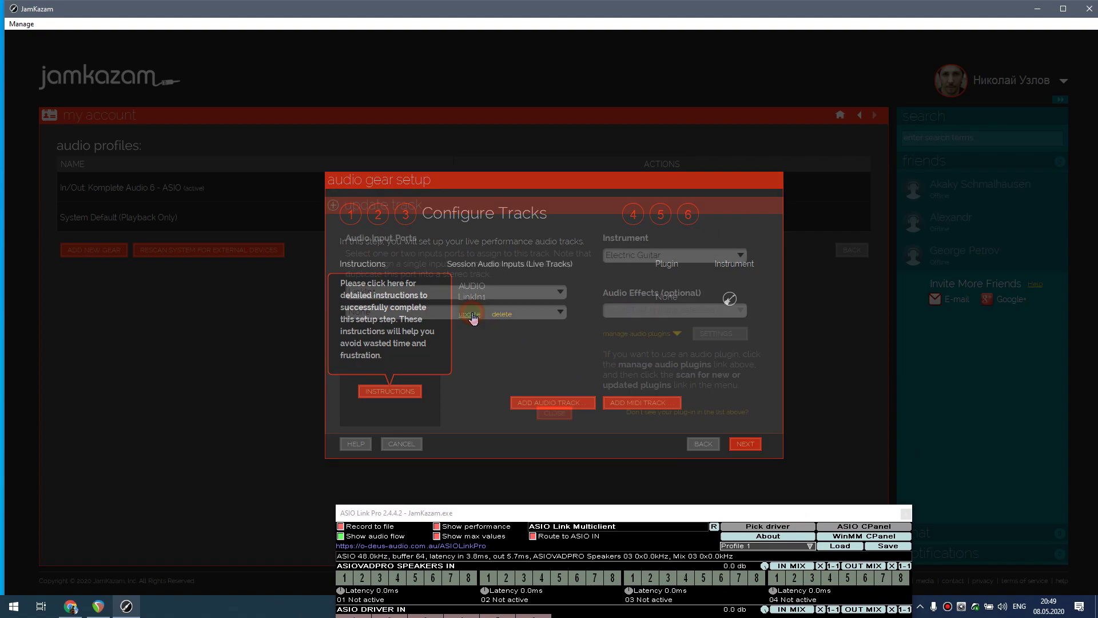
pyautogui.click(405, 311)
pyautogui.click(380, 349)
pyautogui.moveTo(563, 234); pyautogui.dragTo(603, 452)
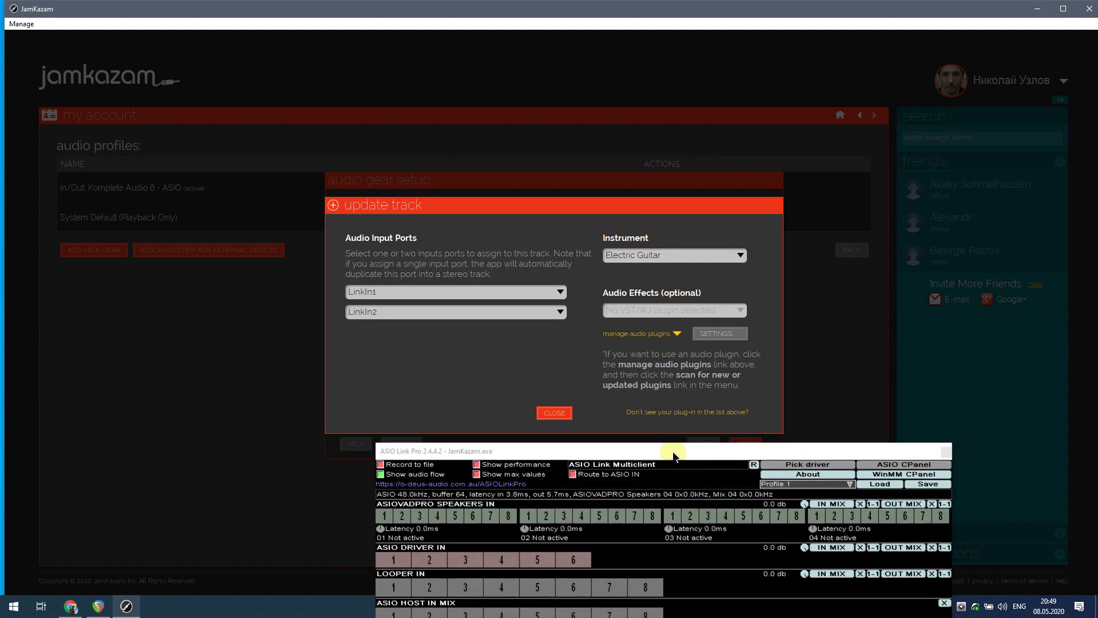
pyautogui.click(667, 257)
pyautogui.click(666, 257)
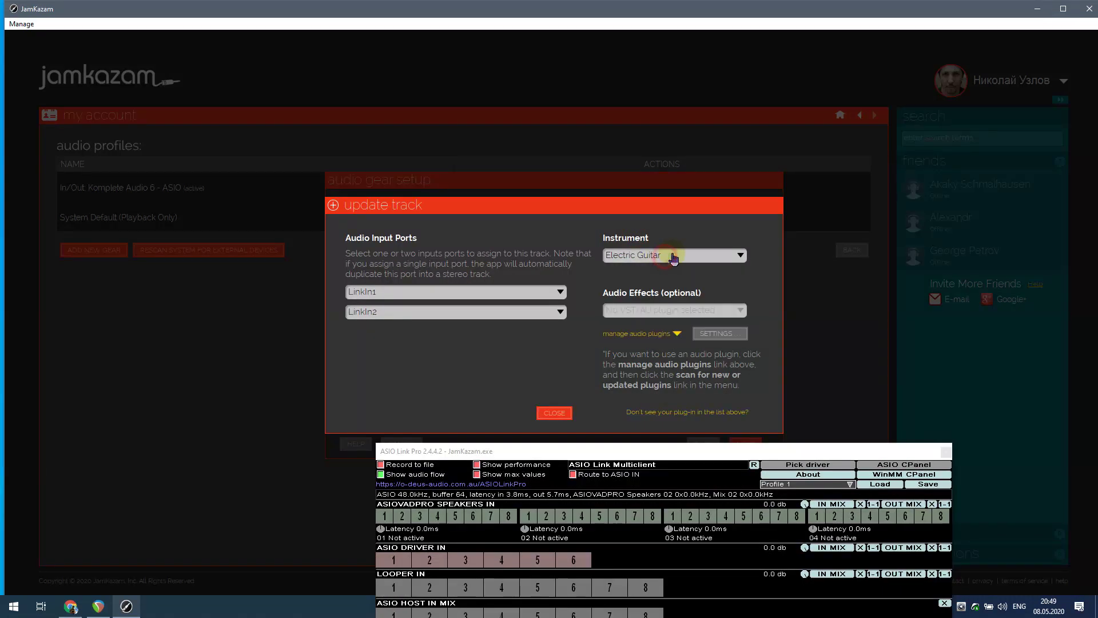
pyautogui.click(565, 412)
pyautogui.moveTo(573, 494); pyautogui.dragTo(513, 160)
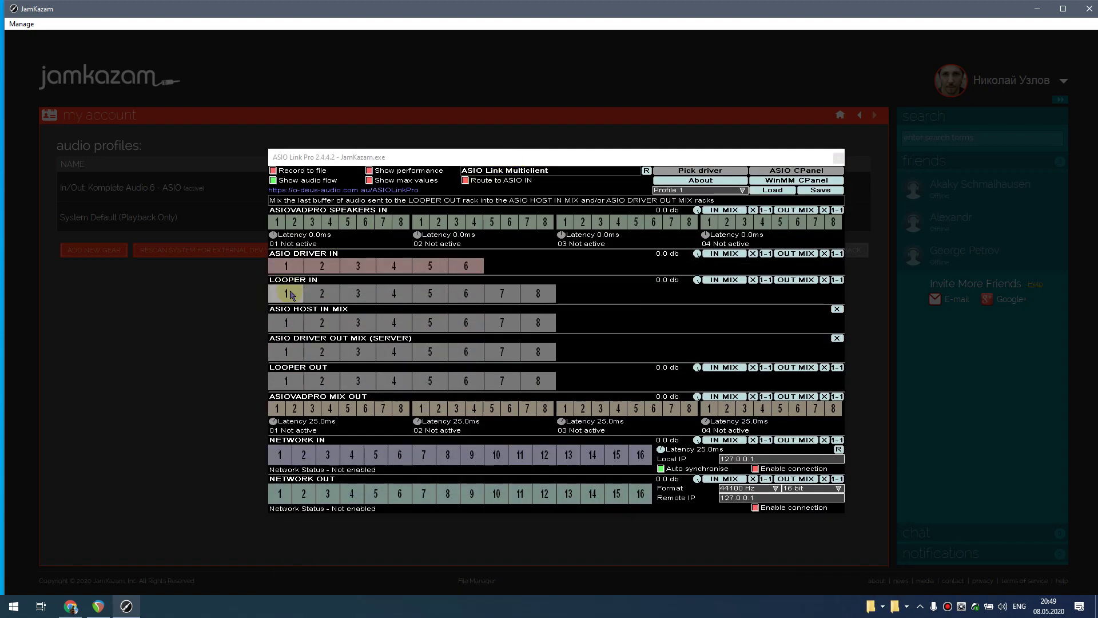
# - Route LOOPER IN 1-2 into ASIO HOST IN MIX 1-2, save as profile '3', close ASIO Link Pro, and advance
pyautogui.moveTo(290, 295); pyautogui.dragTo(322, 323)
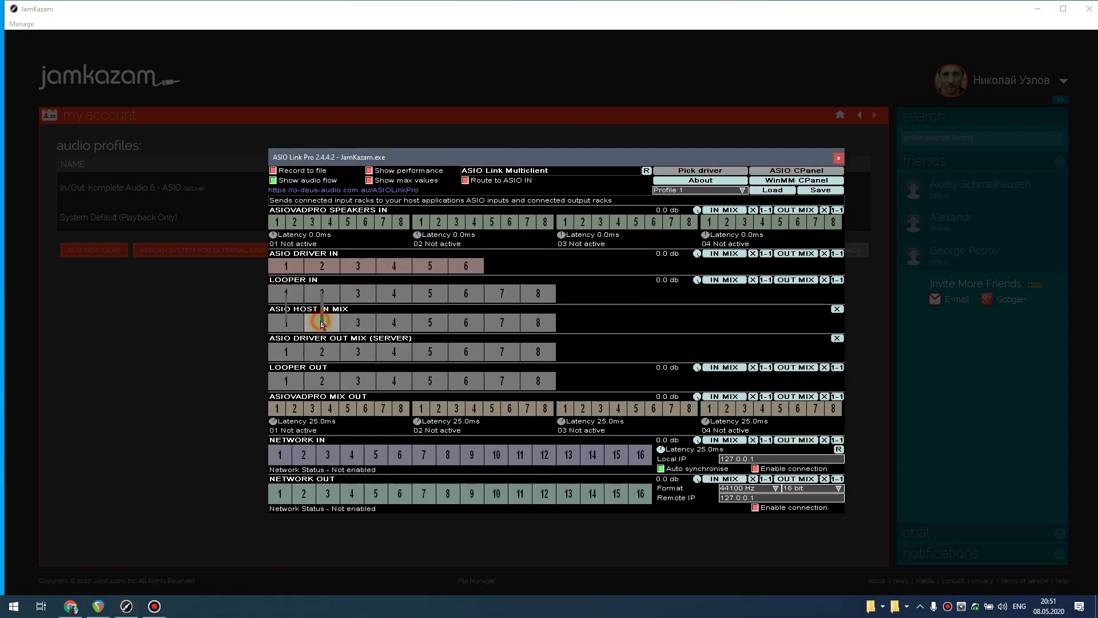
pyautogui.click(821, 190)
pyautogui.write('3')
pyautogui.click(719, 456)
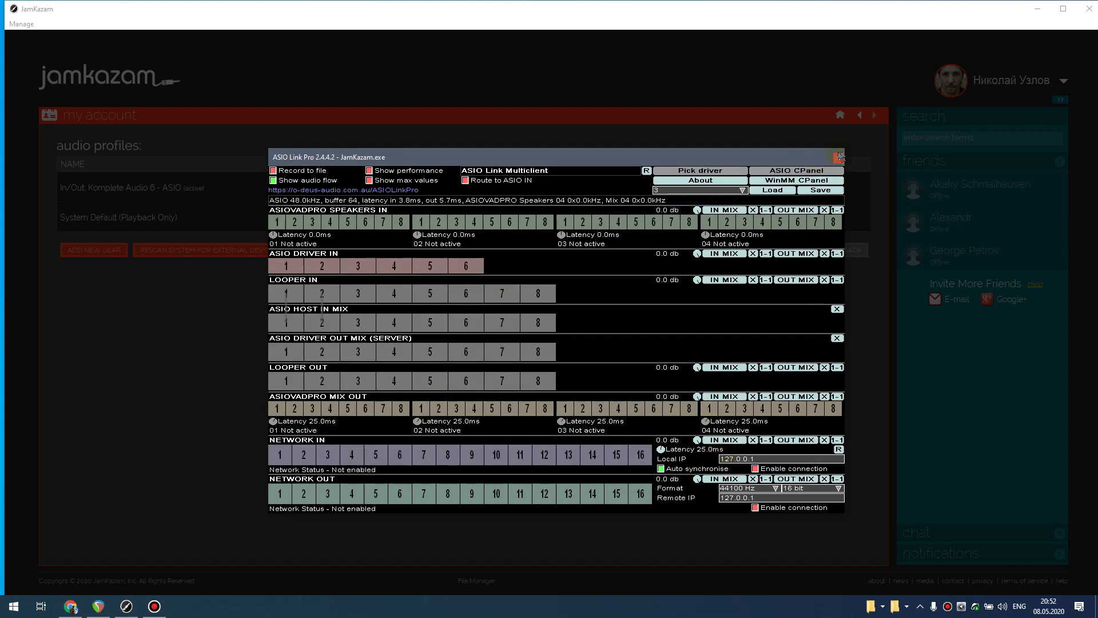
pyautogui.click(840, 159)
pyautogui.click(744, 445)
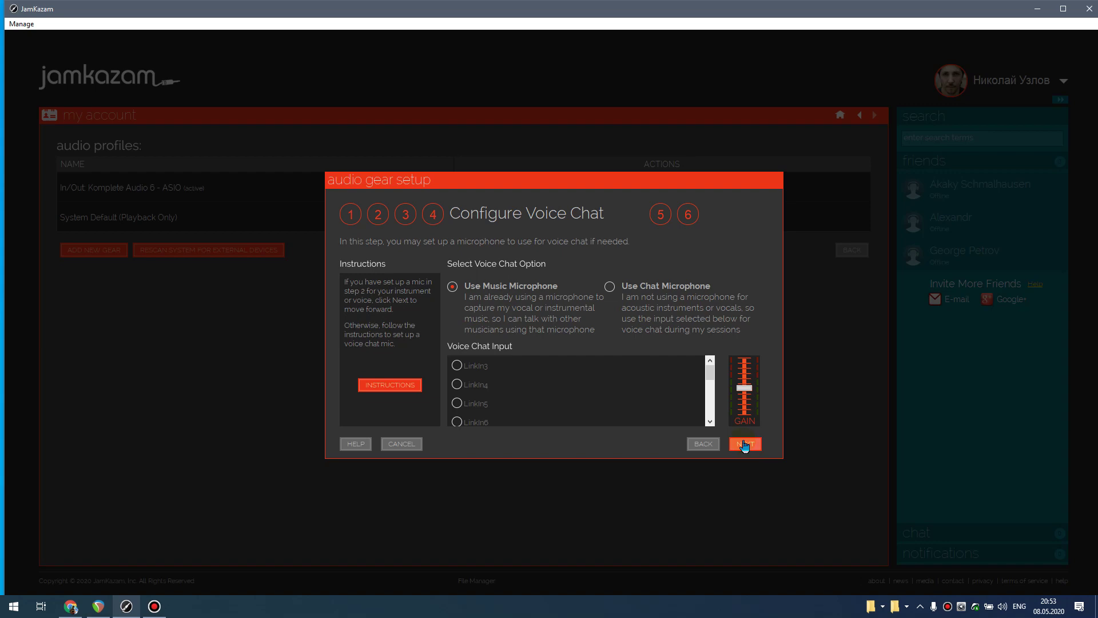
# - Advance to the voice chat step, play its test, then return to the home page
pyautogui.click(744, 445)
pyautogui.click(590, 382)
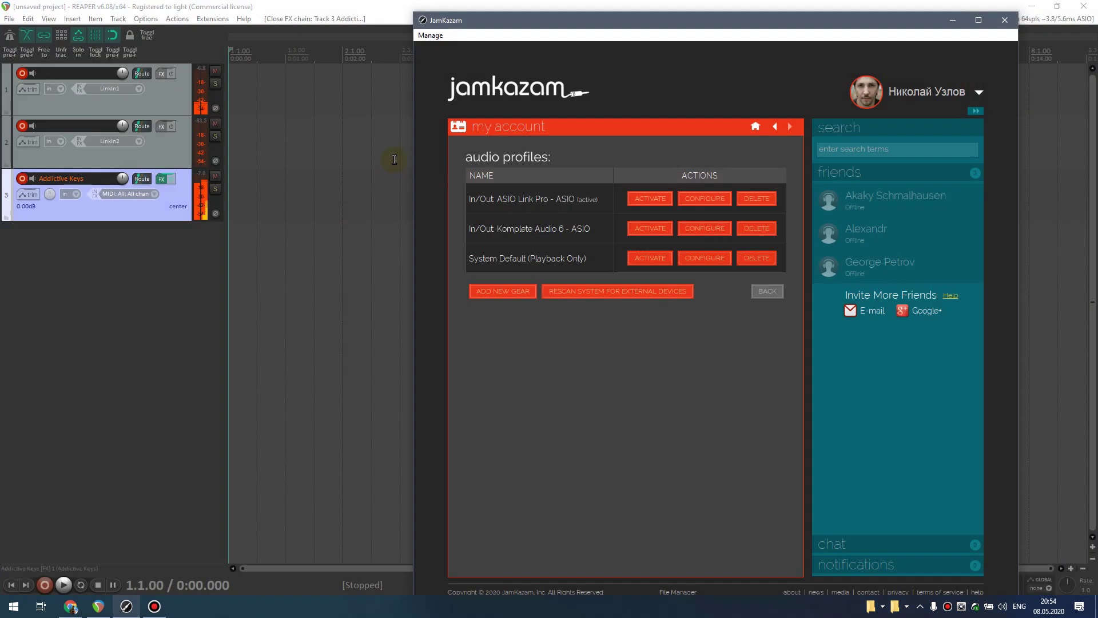
pyautogui.click(746, 132)
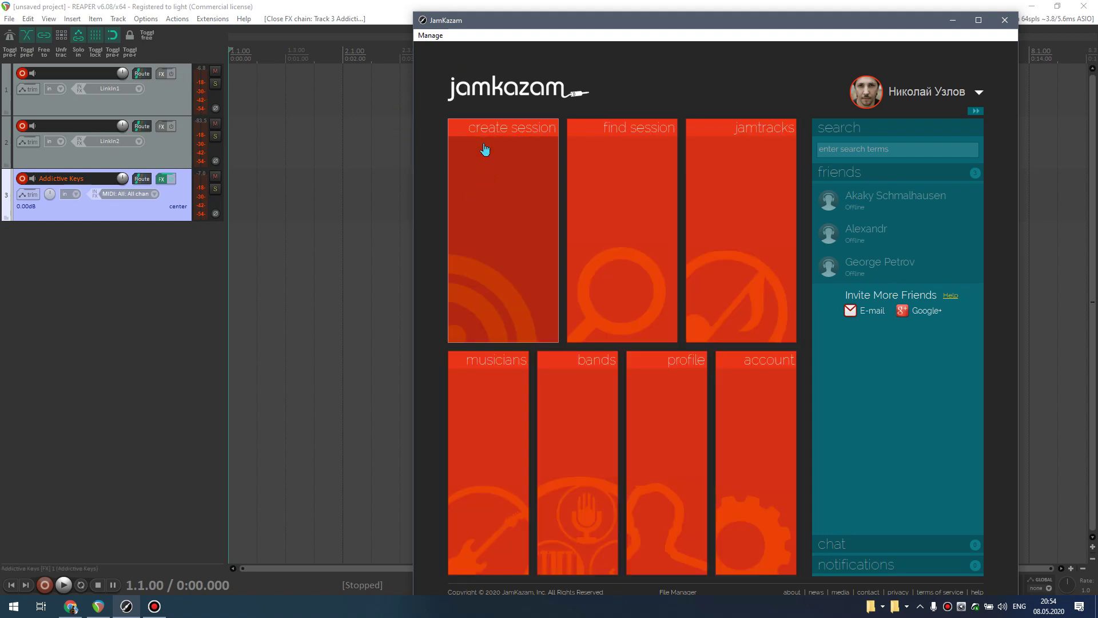
# - Create a private session with QUICK START SOLO
pyautogui.click(480, 133)
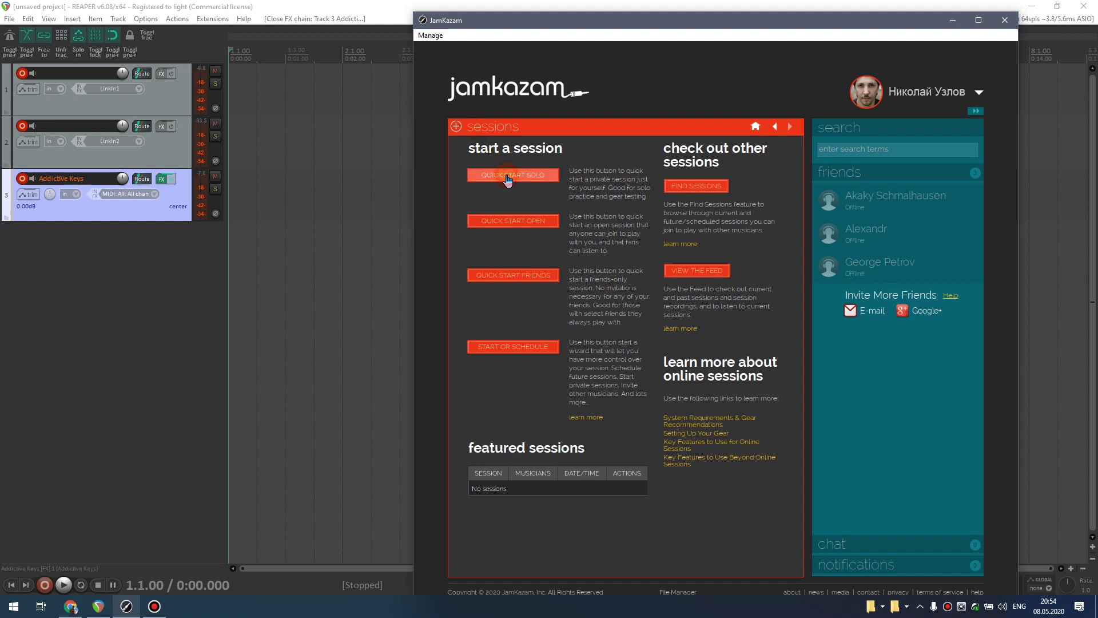
pyautogui.click(508, 178)
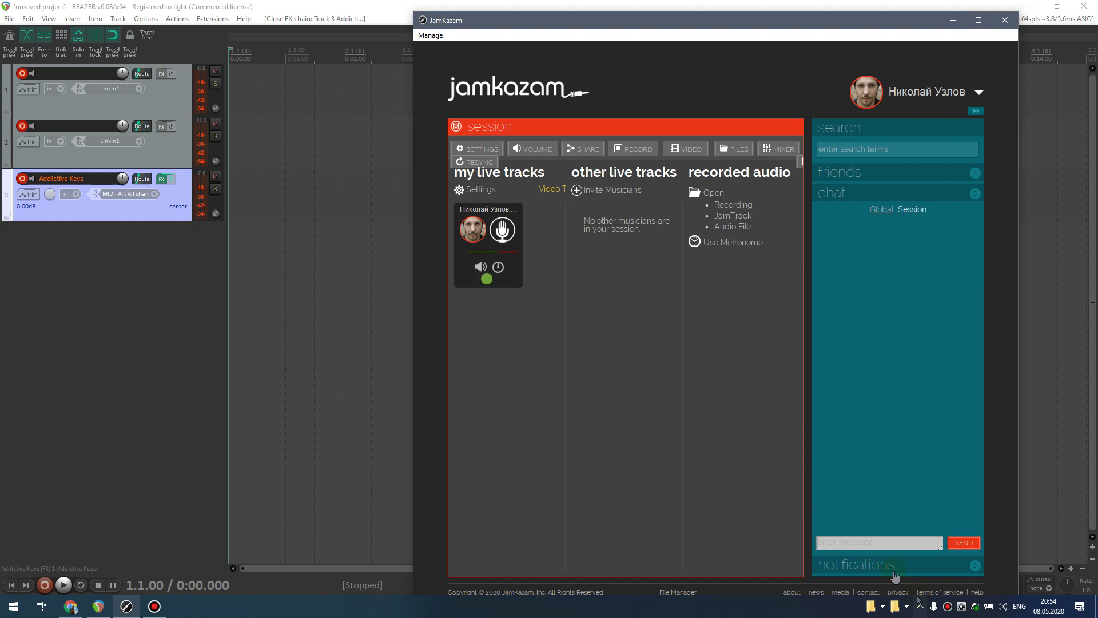
pyautogui.click(915, 610)
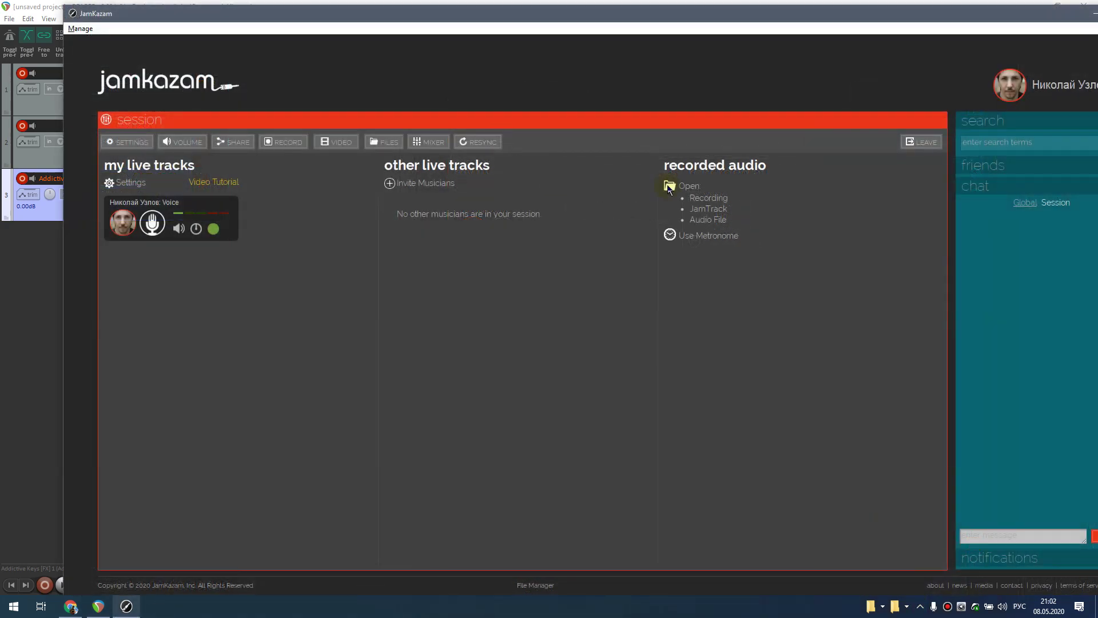
# - Check the session's VOLUME and SHARE panels, then expand the sidebar friends list
pyautogui.click(182, 142)
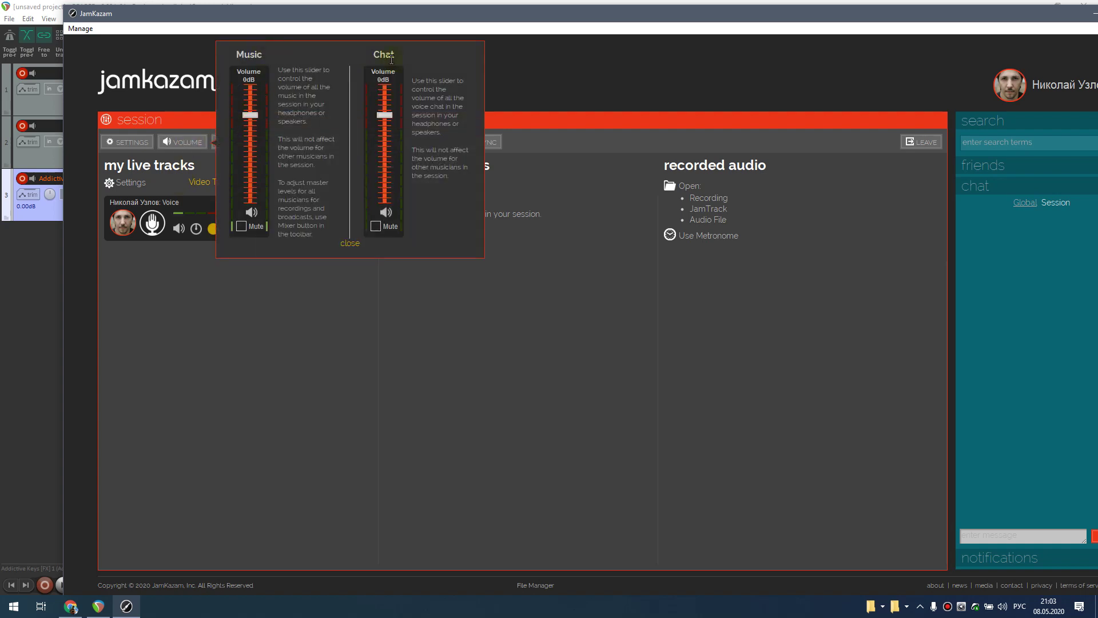
pyautogui.click(183, 253)
pyautogui.click(244, 140)
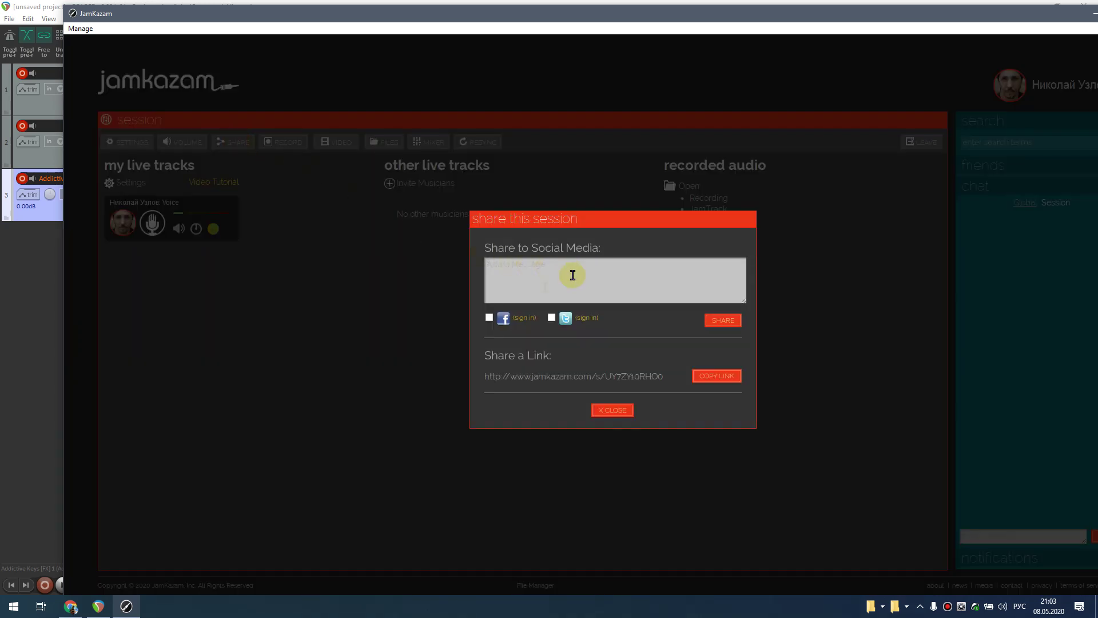
pyautogui.click(609, 409)
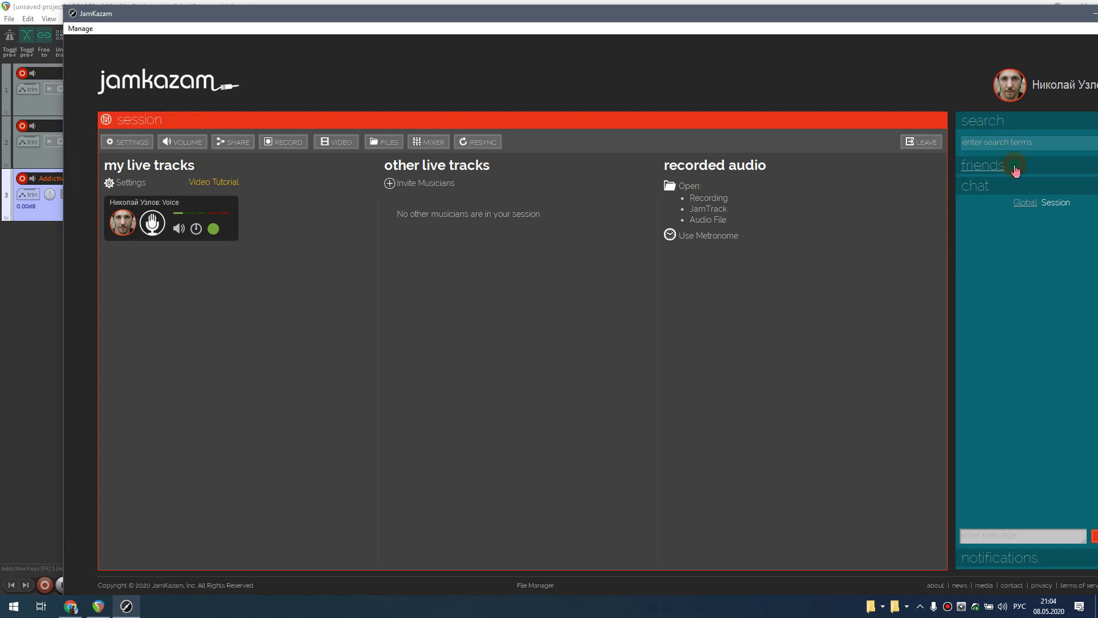
pyautogui.click(1032, 171)
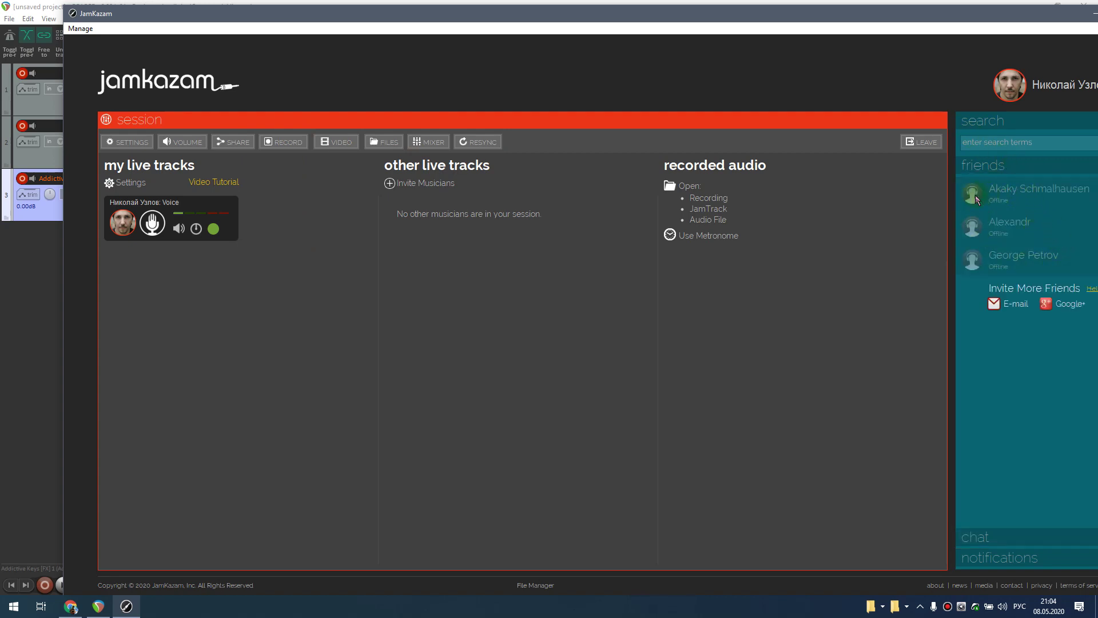
pyautogui.moveTo(977, 199)
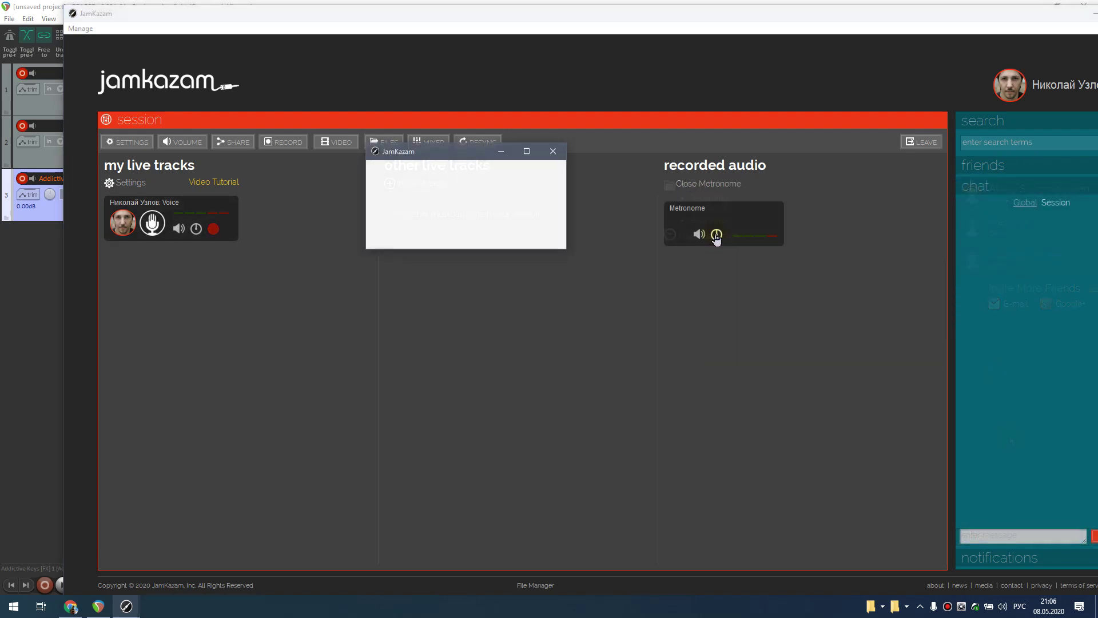
# - Set the metronome tempo to 100, try Tap, Snare and Kick sounds, then close it
pyautogui.moveTo(432, 153); pyautogui.dragTo(558, 238)
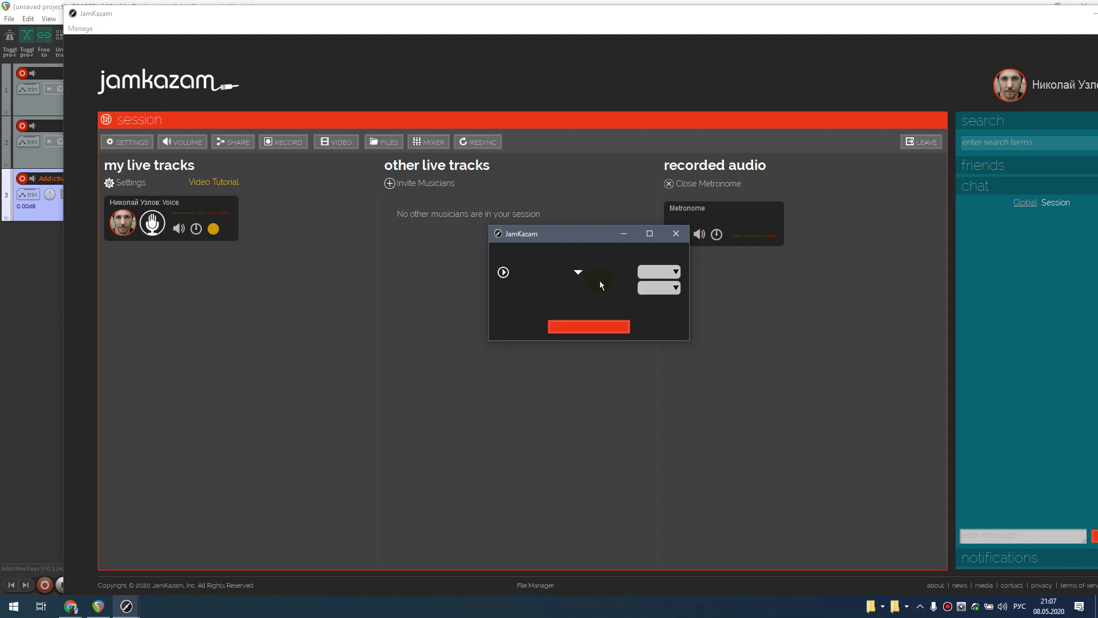
pyautogui.click(674, 289)
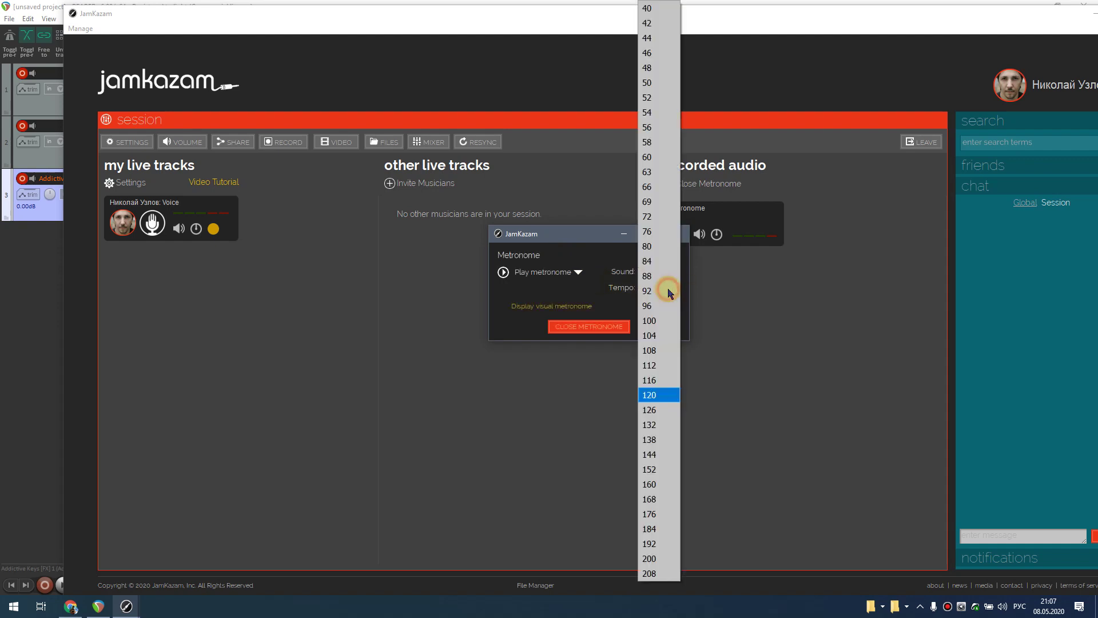
pyautogui.click(661, 318)
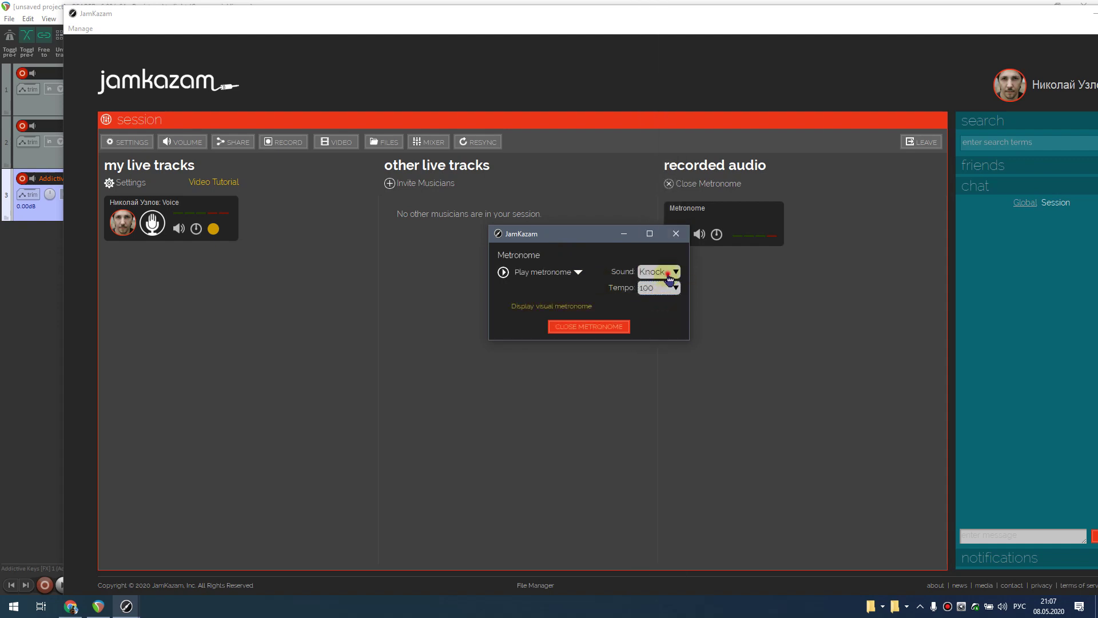
pyautogui.click(666, 272)
pyautogui.click(657, 290)
pyautogui.click(664, 276)
pyautogui.click(664, 286)
pyautogui.click(668, 276)
pyautogui.click(666, 290)
pyautogui.click(676, 233)
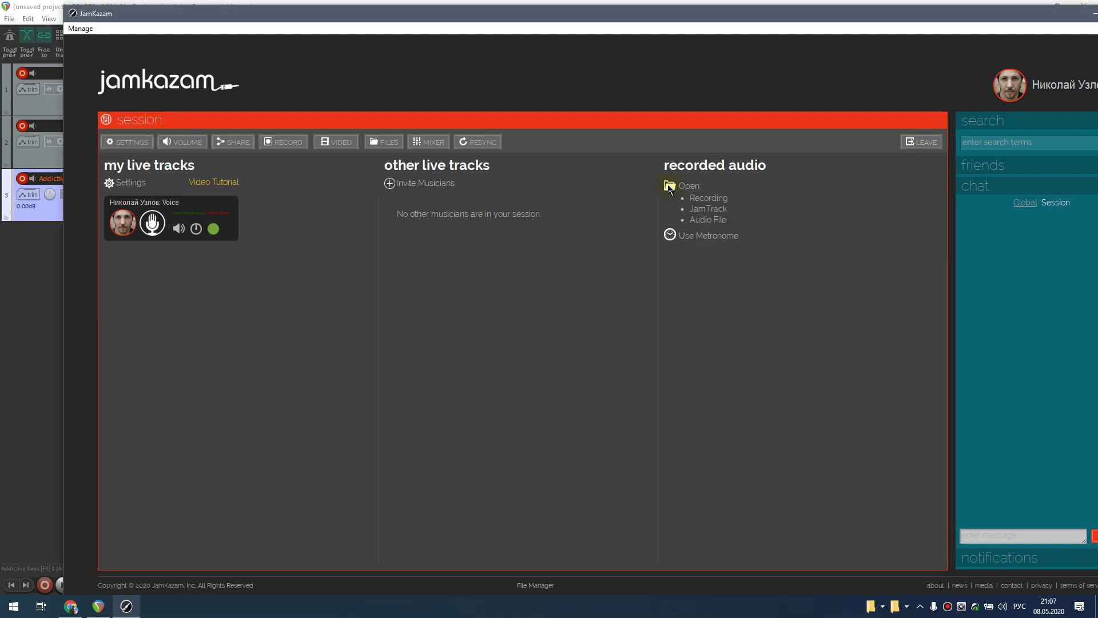
# - Browse for an audio file in YandexDisk > Музыка > Минусы > отбор
pyautogui.click(709, 221)
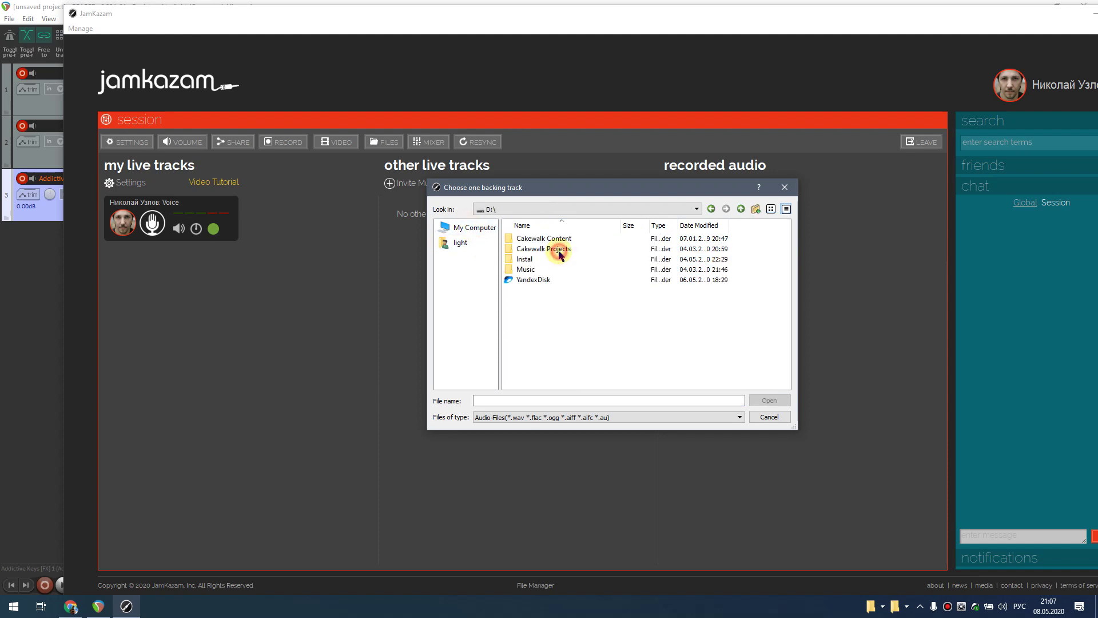
pyautogui.click(460, 243)
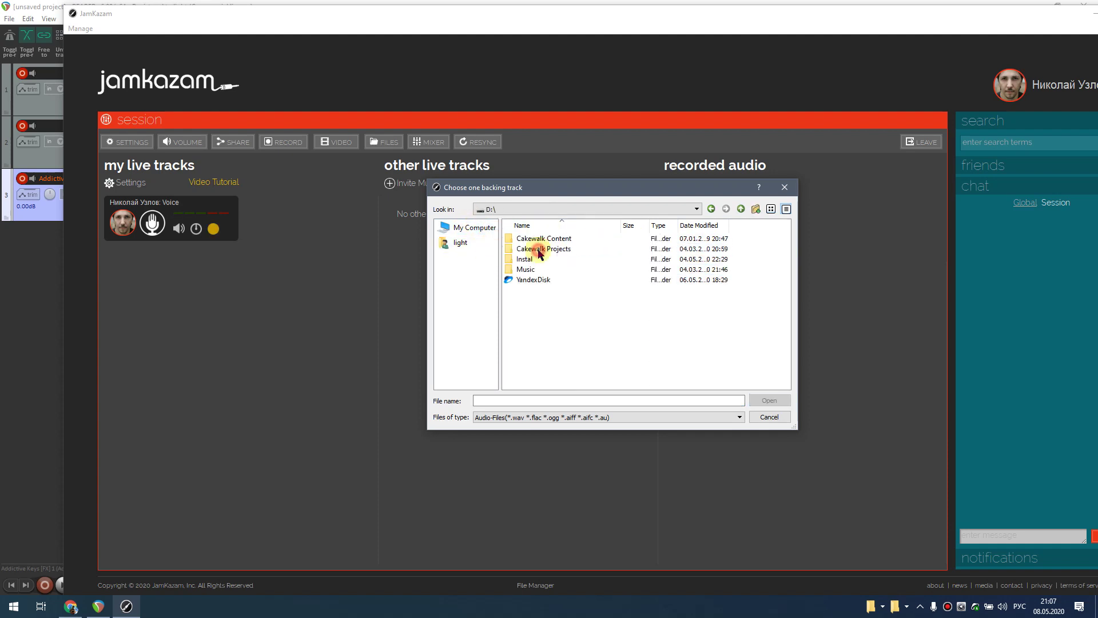
pyautogui.doubleClick(530, 279)
pyautogui.doubleClick(536, 252)
pyautogui.doubleClick(529, 251)
pyautogui.doubleClick(524, 240)
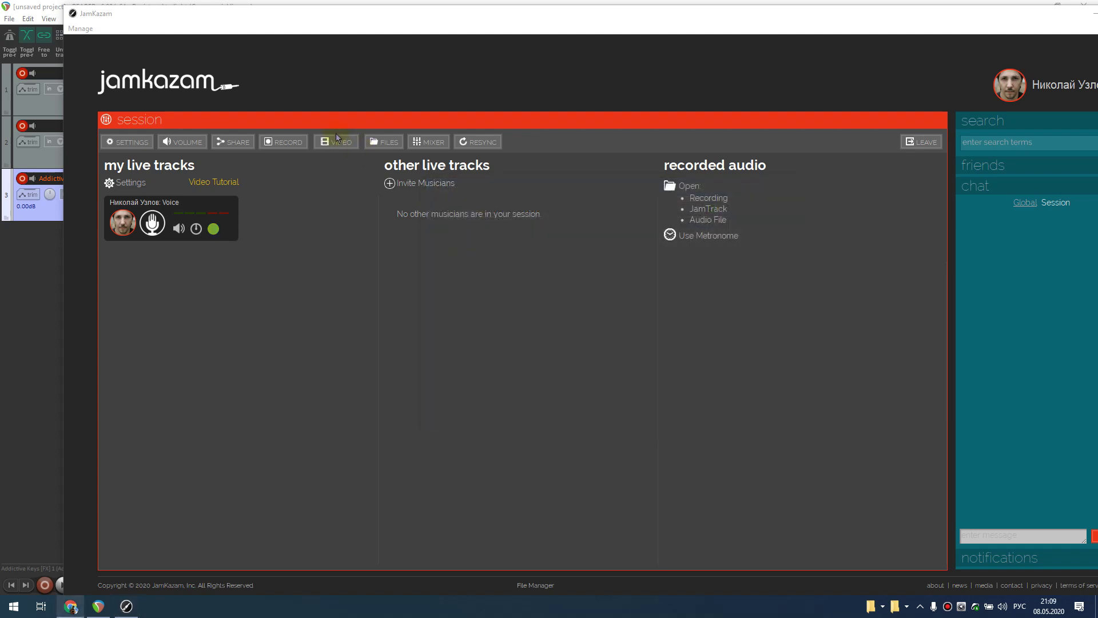
# - Record a short test take of the session and stop it
pyautogui.click(338, 139)
pyautogui.moveTo(430, 147); pyautogui.dragTo(458, 174)
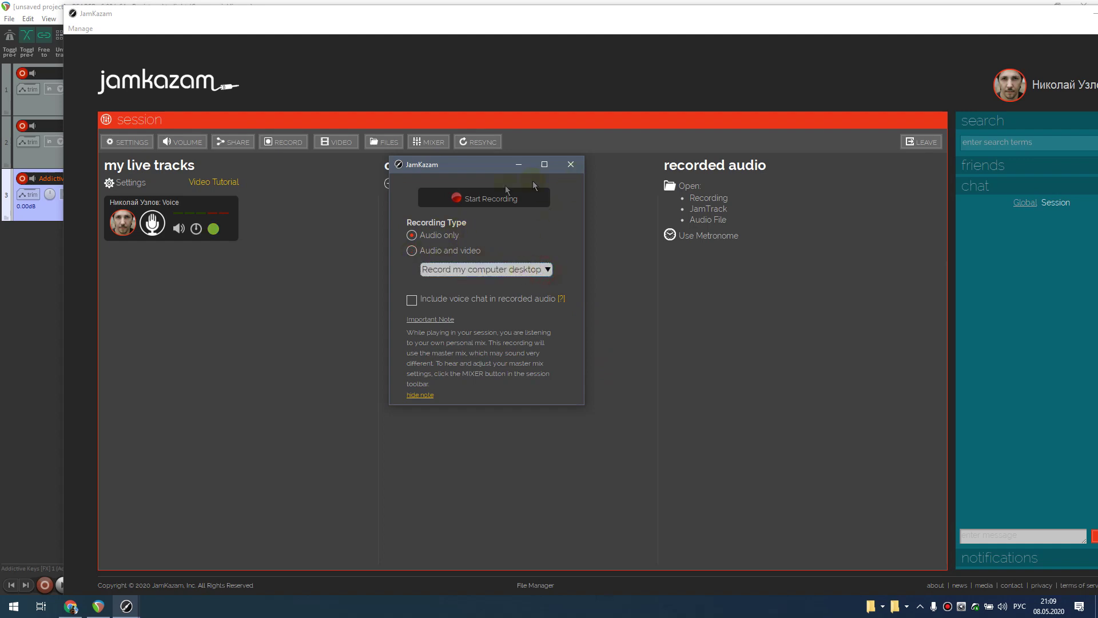
pyautogui.click(472, 199)
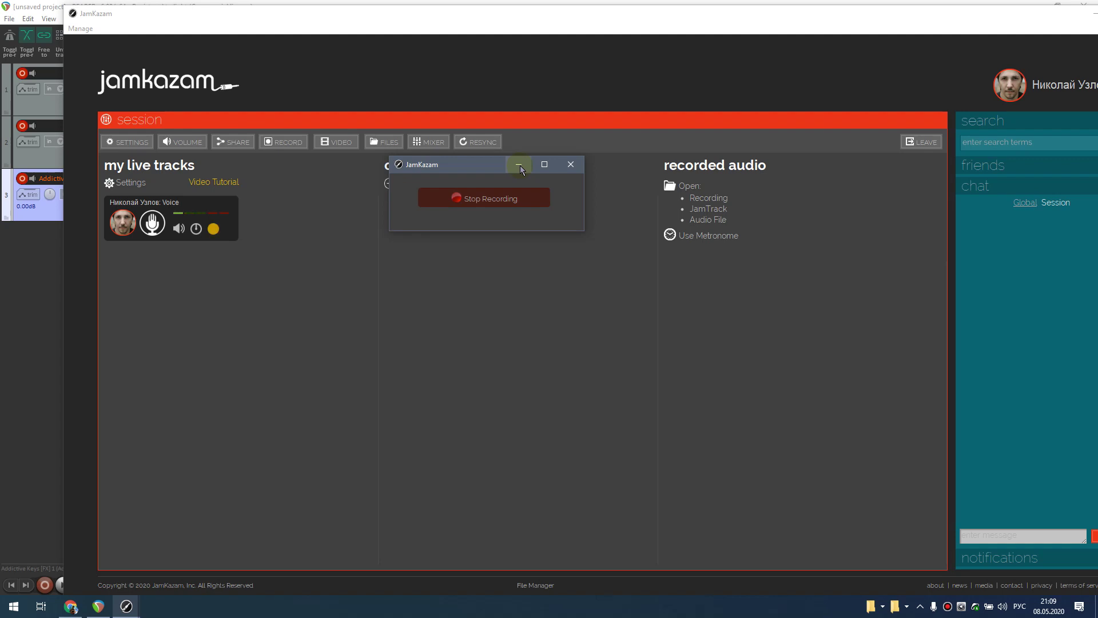
pyautogui.click(498, 201)
# - Preview the test recording, discard it, and bring up the webcam video window
pyautogui.moveTo(685, 307); pyautogui.dragTo(708, 307)
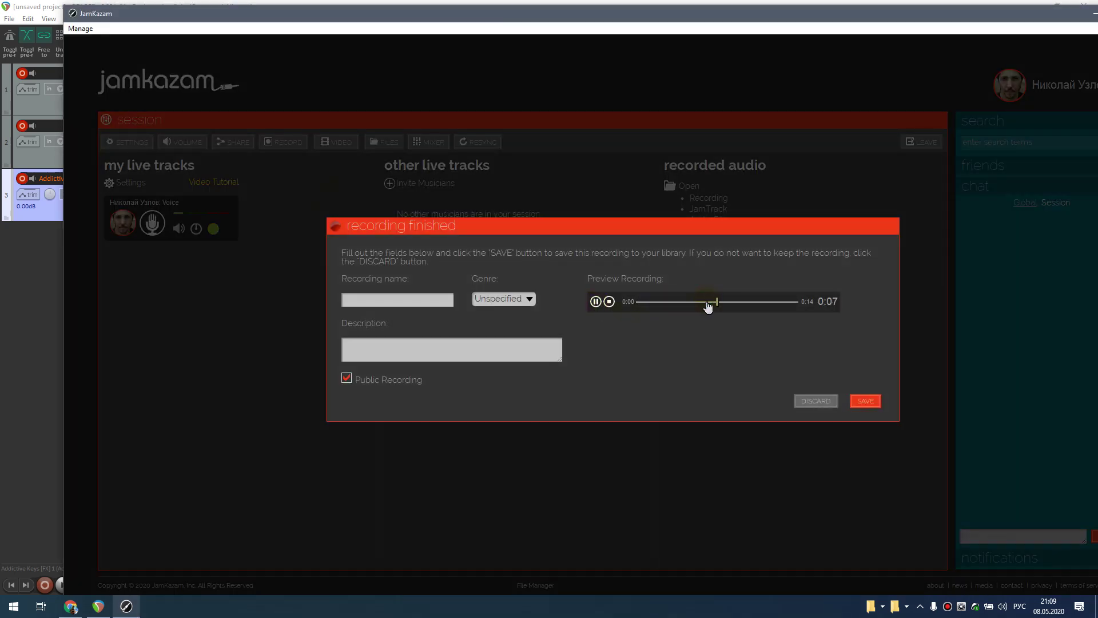
pyautogui.click(596, 301)
pyautogui.click(818, 405)
pyautogui.click(339, 148)
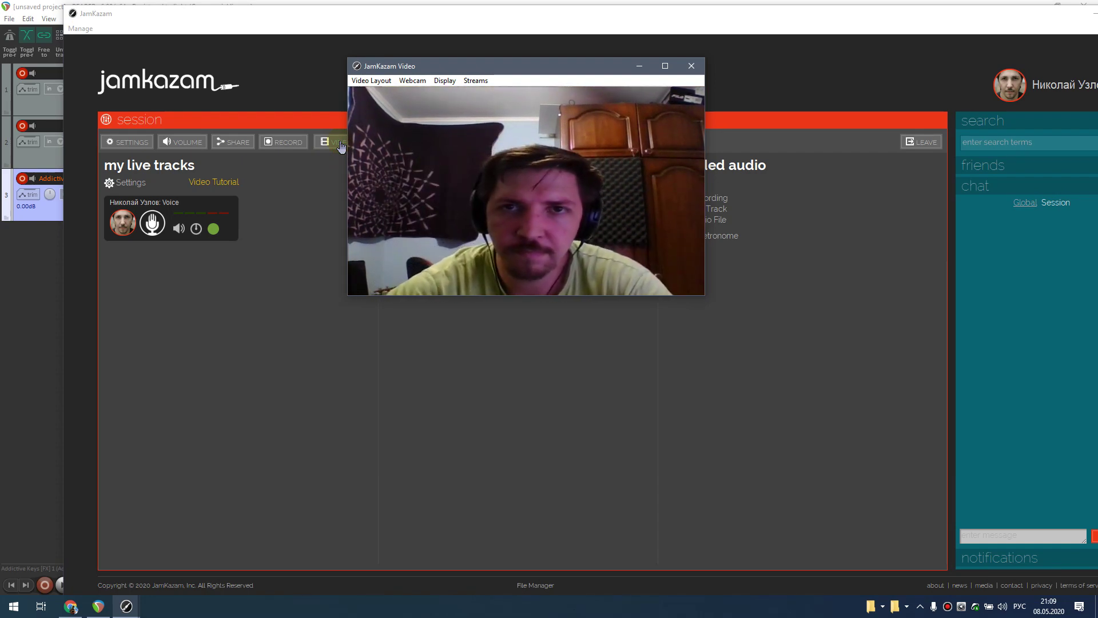
# - Close the video window, set Video Gear to USB_Camera at VGA(640x480), then go Home
pyautogui.click(702, 70)
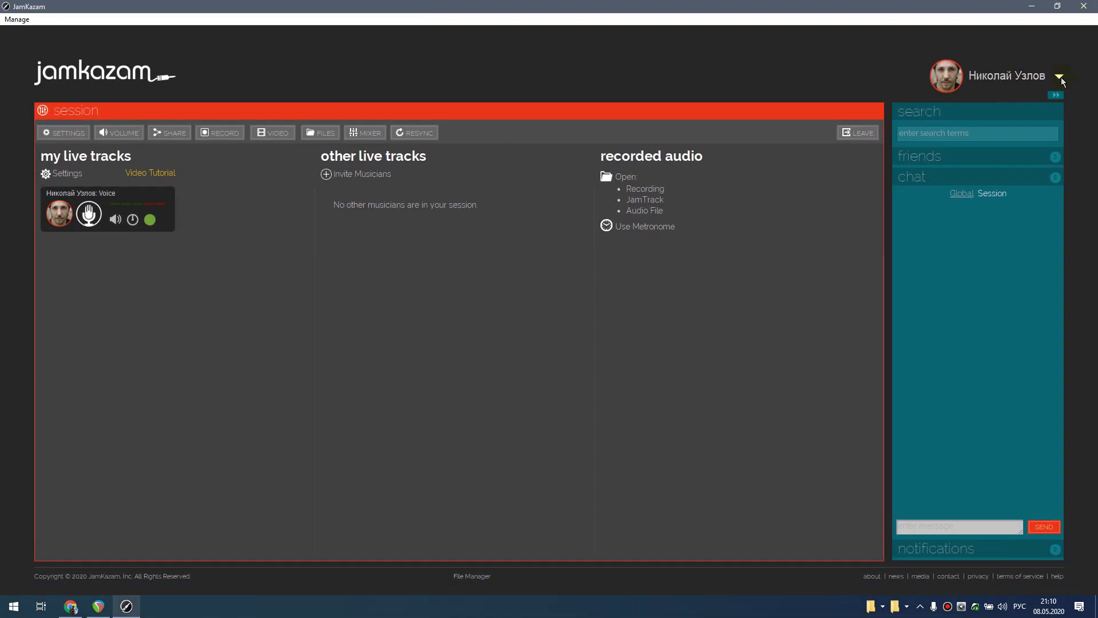
pyautogui.click(1060, 76)
pyautogui.click(1052, 158)
pyautogui.click(115, 199)
pyautogui.click(109, 212)
pyautogui.click(167, 232)
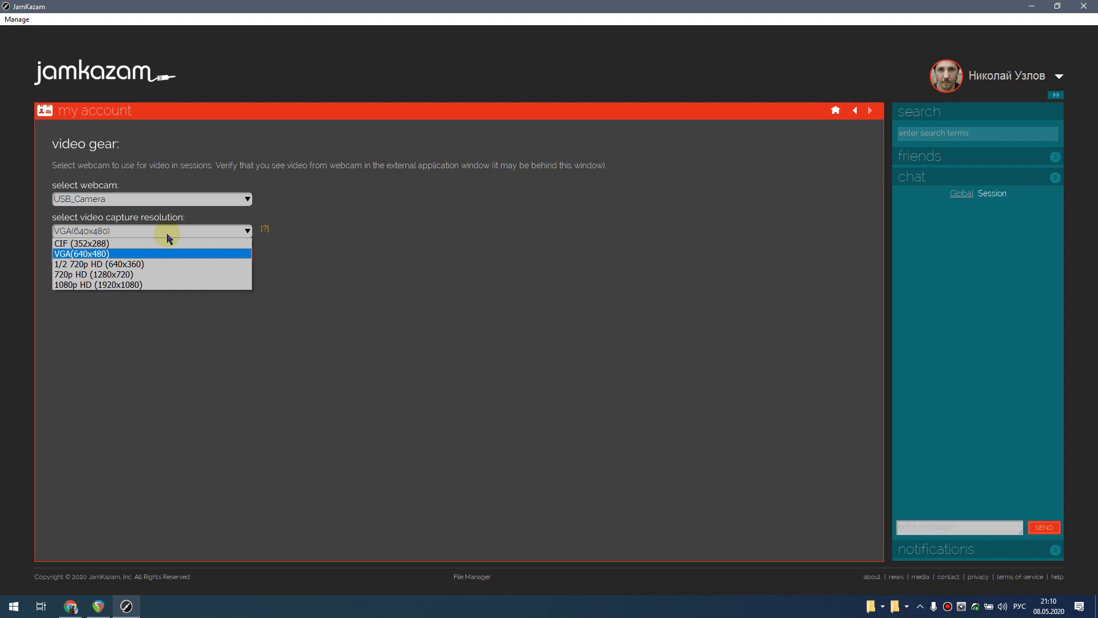
pyautogui.click(497, 218)
pyautogui.click(835, 114)
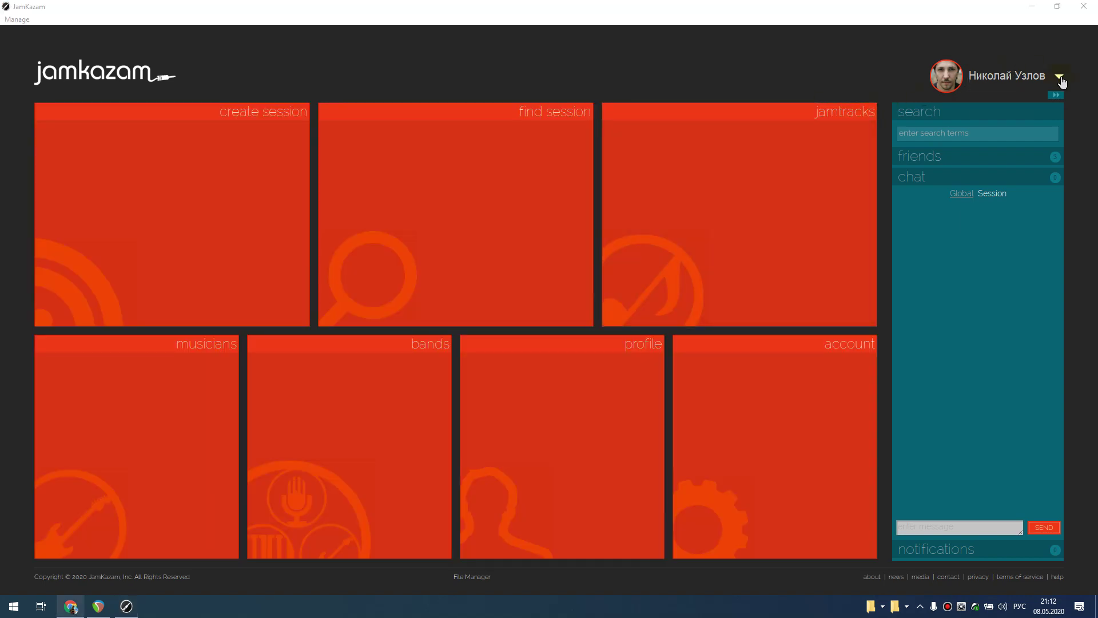
# - In Audio Gear, inspect the ASIO Link Pro input track, plugin scan and effects, then cancel
pyautogui.click(1059, 76)
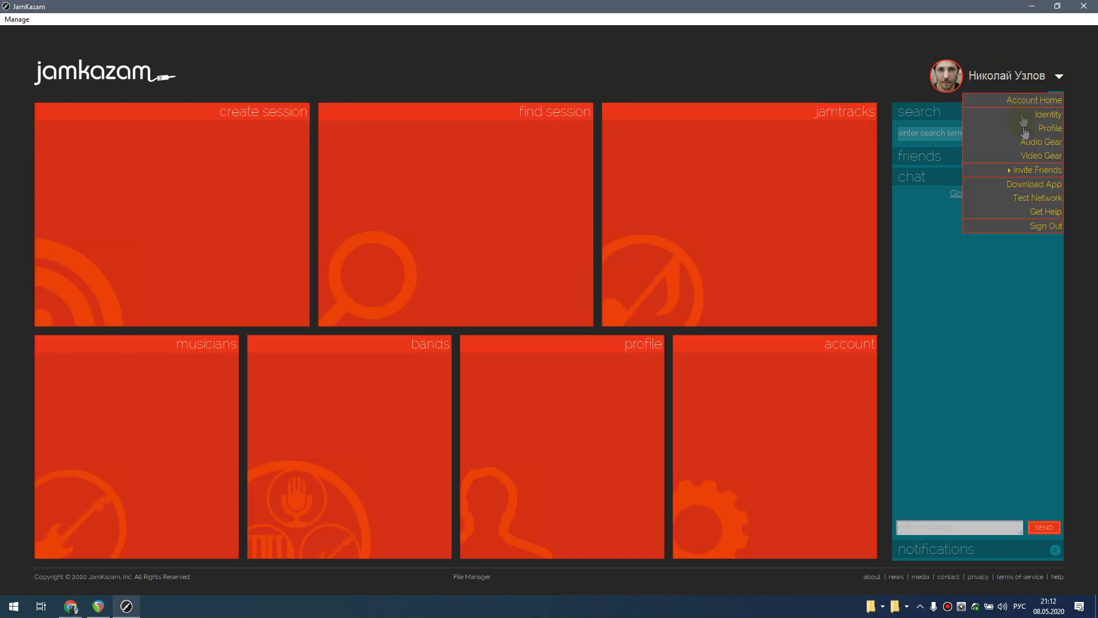
pyautogui.click(1046, 150)
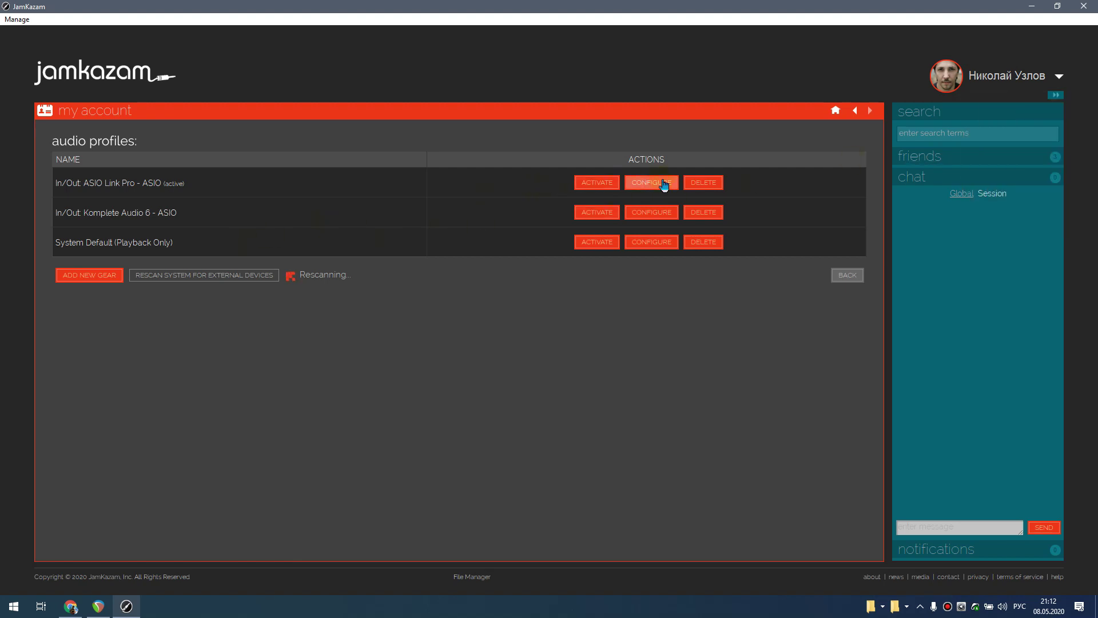
pyautogui.click(663, 184)
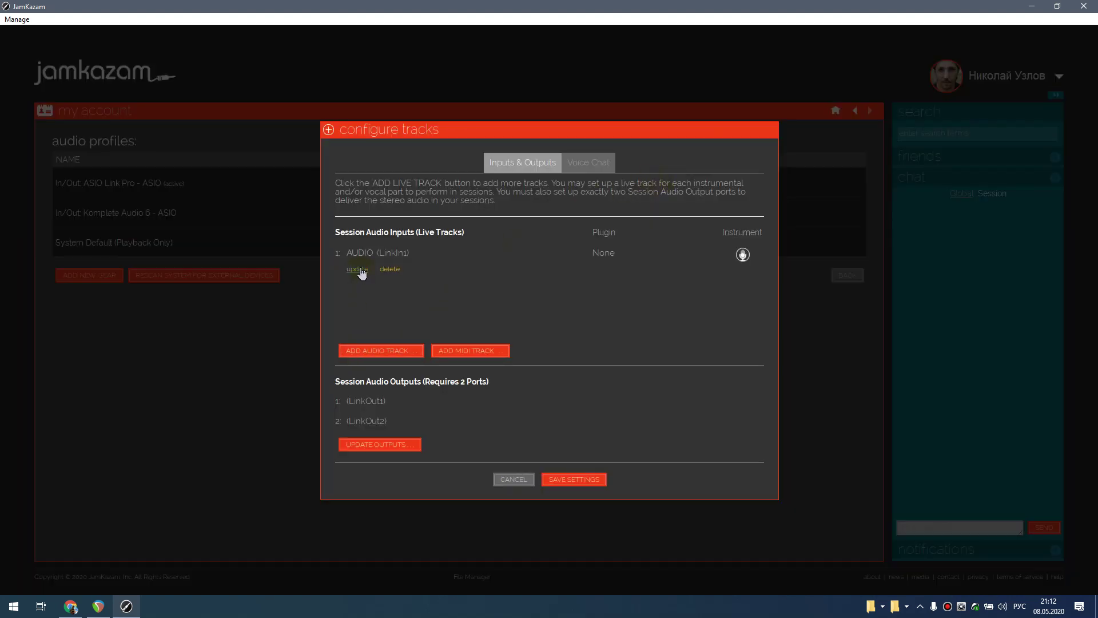
pyautogui.click(363, 272)
pyautogui.click(651, 329)
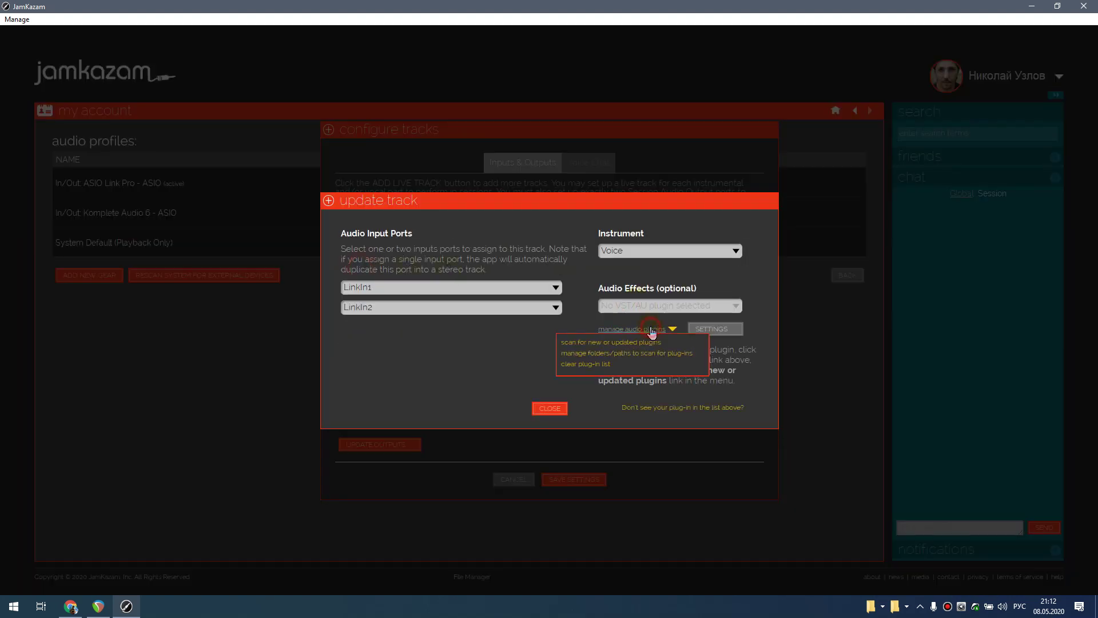
pyautogui.click(608, 342)
pyautogui.click(732, 332)
pyautogui.click(550, 382)
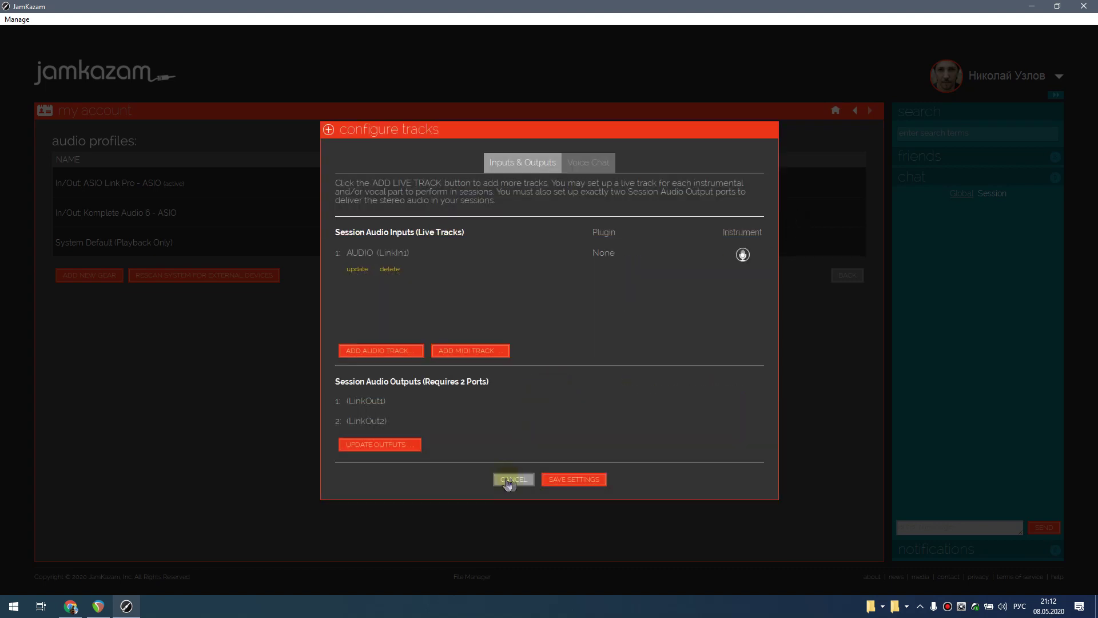
pyautogui.click(512, 477)
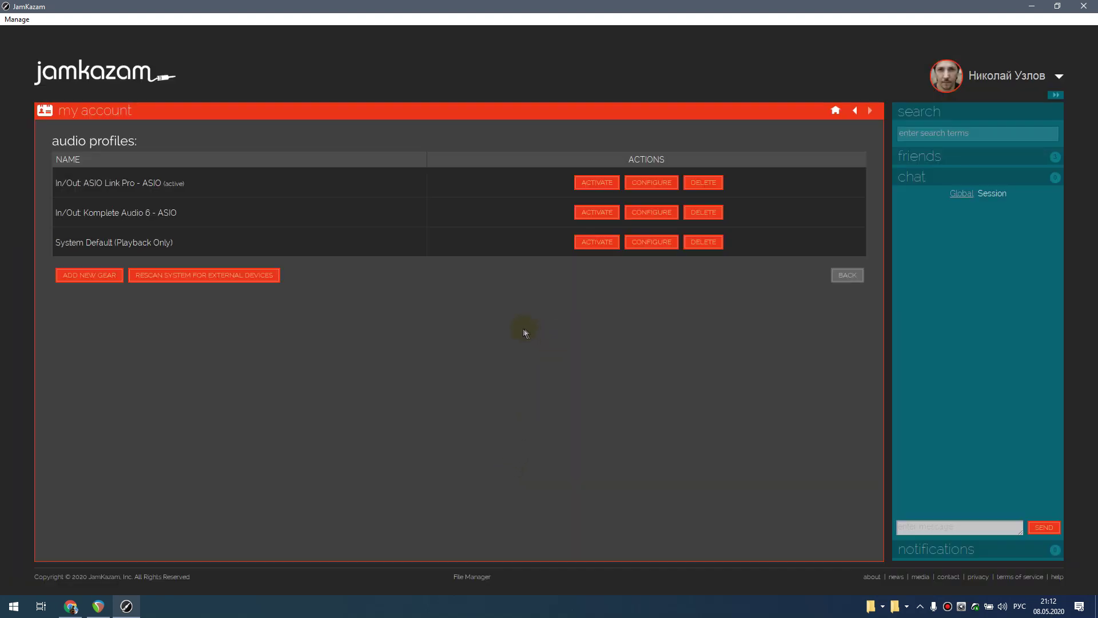
# - Review the application Preferences and close them without saving
pyautogui.click(16, 19)
pyautogui.click(40, 103)
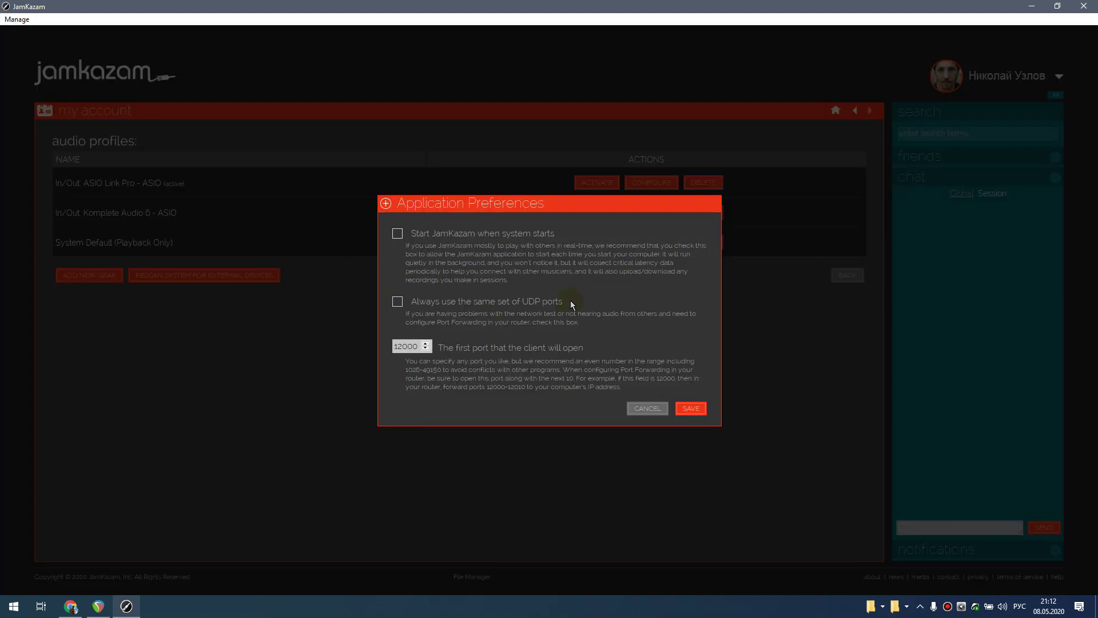
pyautogui.click(653, 415)
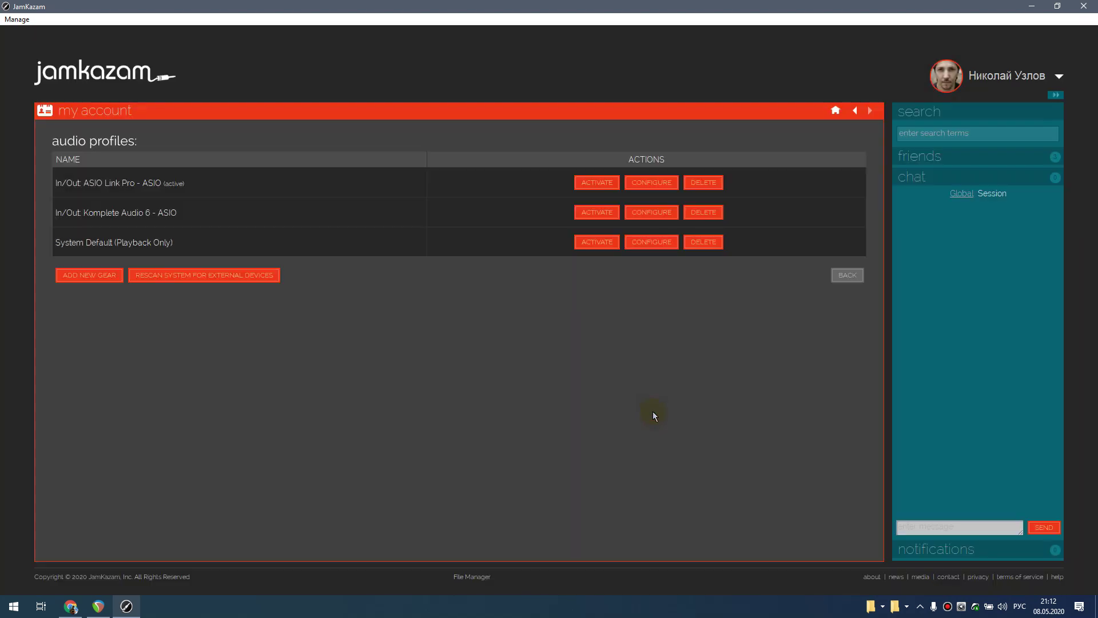